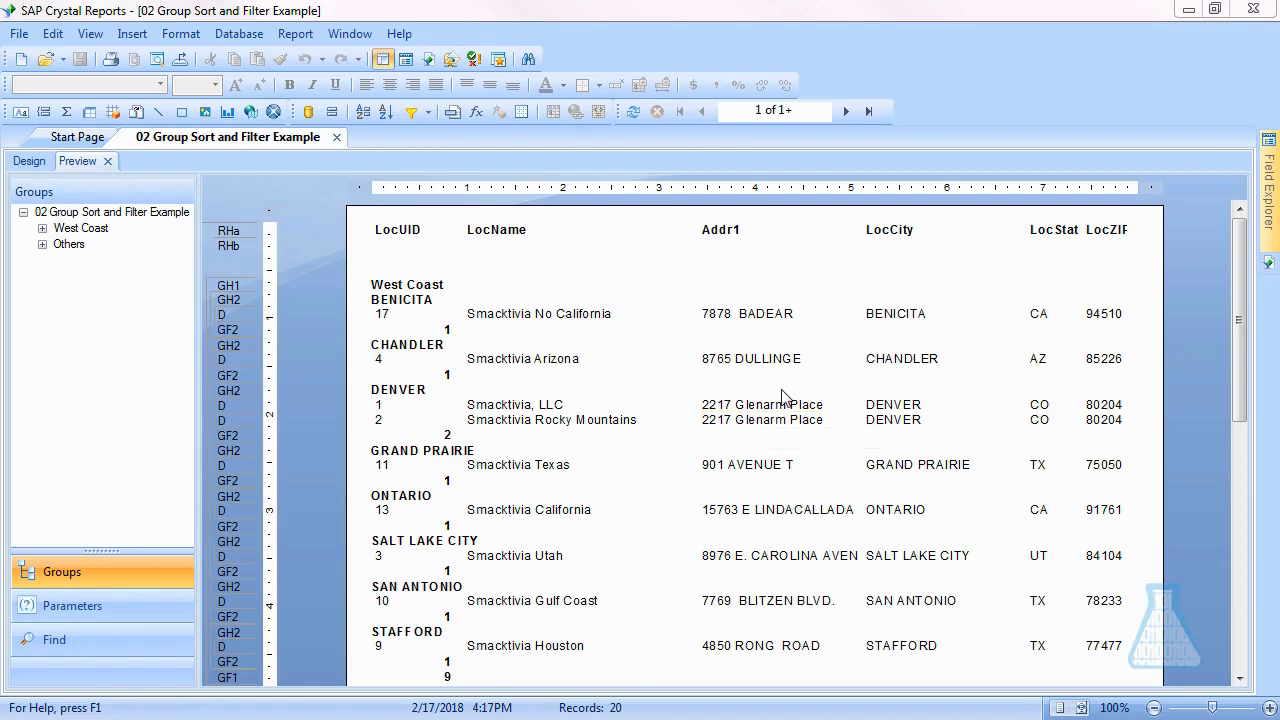
Widen the Details fields, adding a right-edge guideline and stretching LocState to read fully.
{"action": "left_click", "coordinate": [29, 162]}
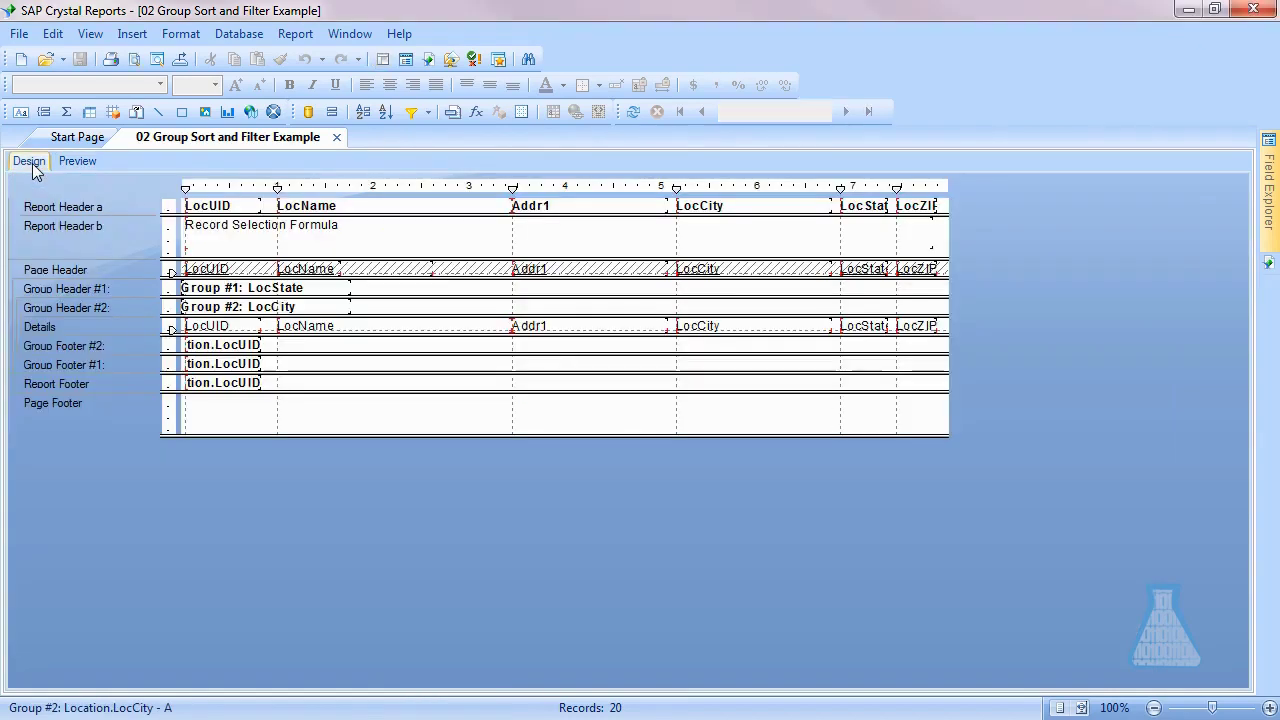
{"action": "left_click", "coordinate": [258, 333]}
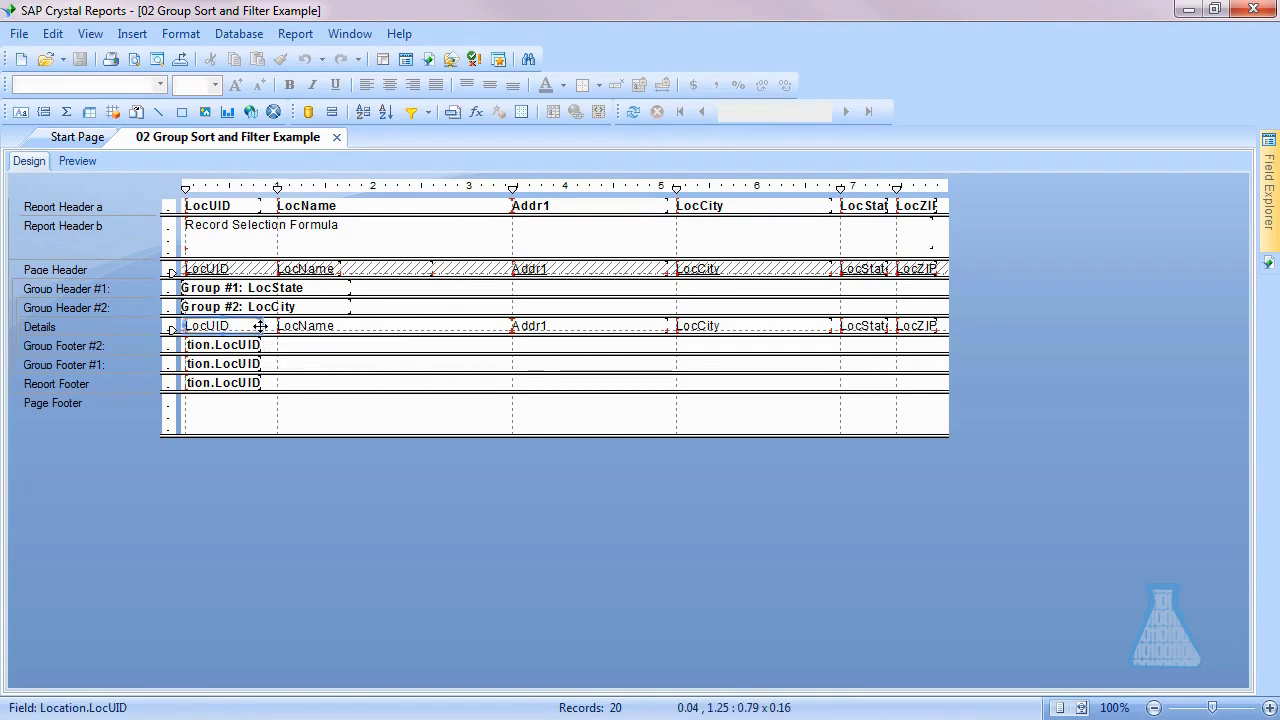
{"action": "left_click_drag", "start_coordinate": [272, 325], "coordinate": [276, 326]}
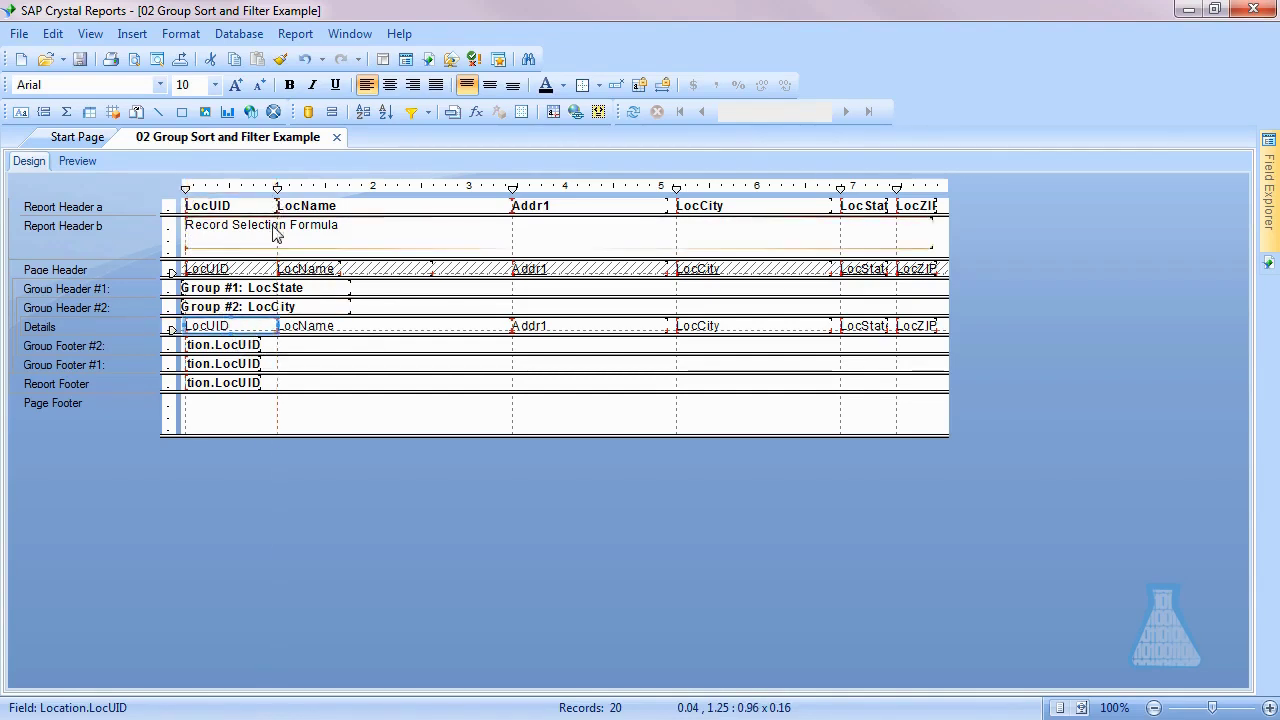
{"action": "left_click", "coordinate": [940, 190]}
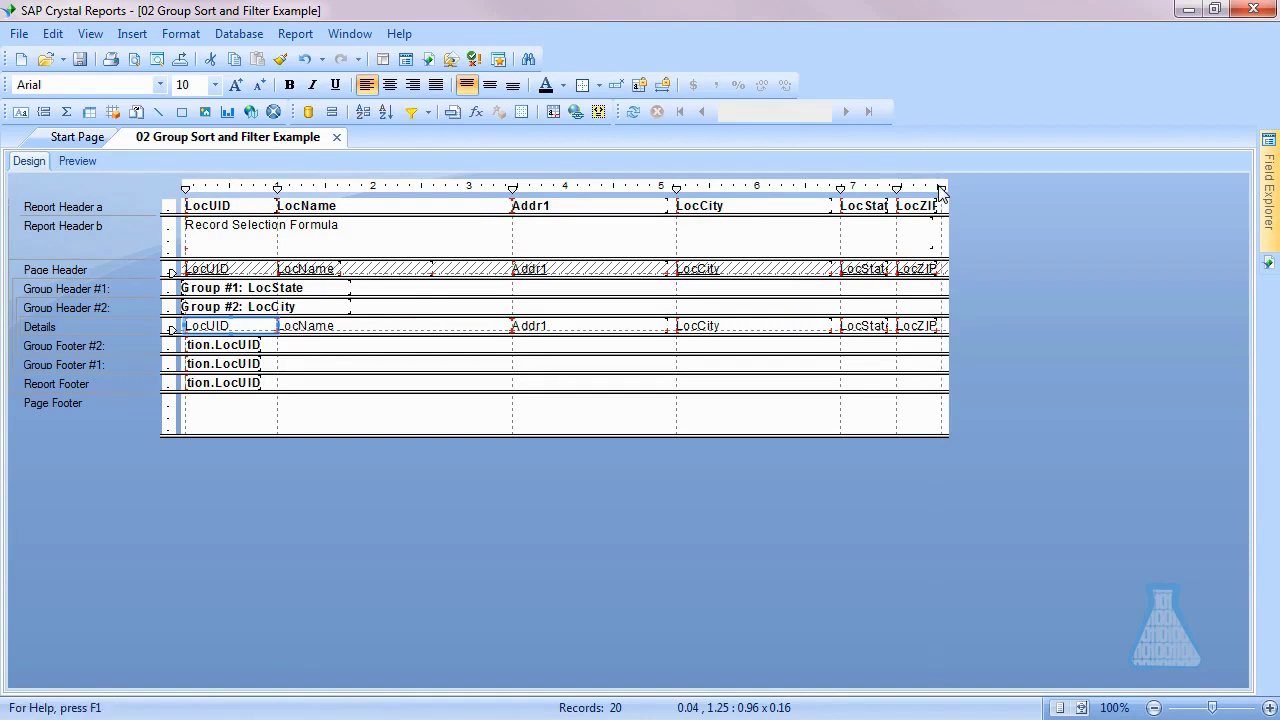
{"action": "left_click", "coordinate": [612, 328]}
{"action": "left_click", "coordinate": [458, 334]}
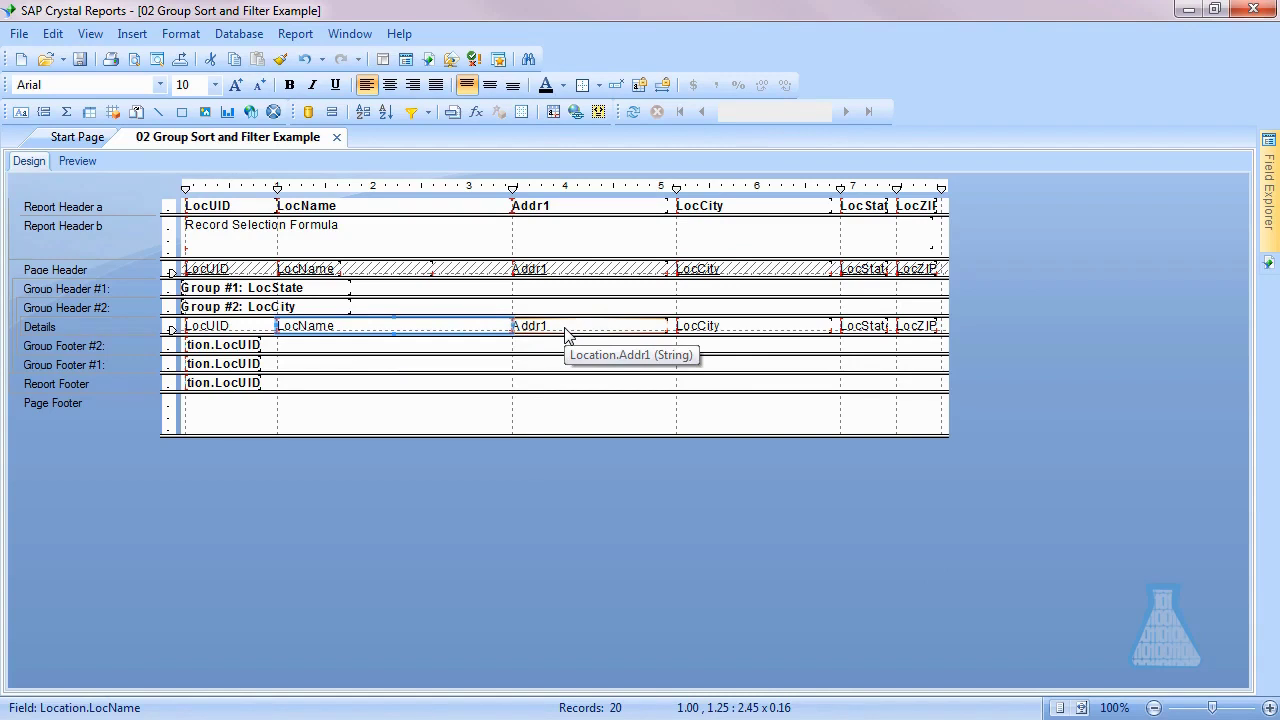
{"action": "left_click", "coordinate": [568, 332]}
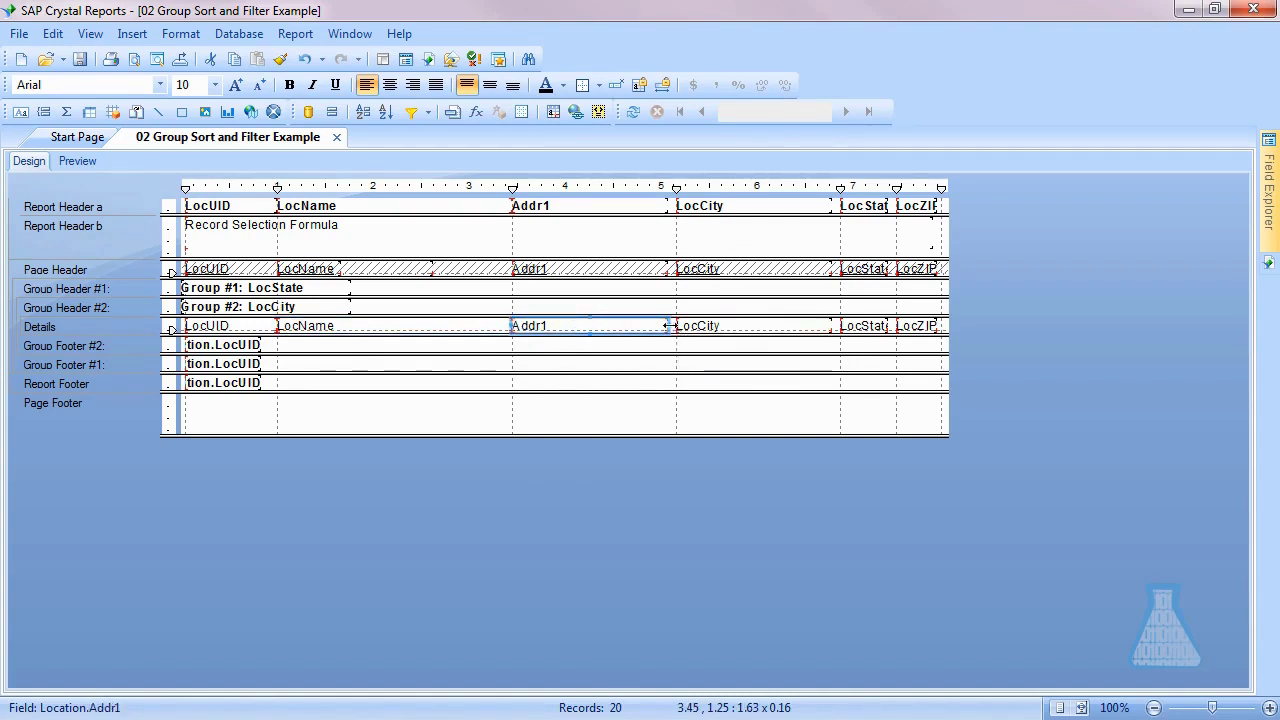
{"action": "left_click", "coordinate": [700, 326]}
{"action": "left_click", "coordinate": [862, 326]}
{"action": "left_click_drag", "start_coordinate": [888, 328], "coordinate": [941, 326]}
{"action": "left_click", "coordinate": [918, 326]}
Fit the column headings to their columns: narrow LocUID, widen LocName, Addr1, LocCity and LocState.
{"action": "left_click", "coordinate": [228, 272]}
{"action": "left_click_drag", "start_coordinate": [342, 268], "coordinate": [277, 270]}
{"action": "left_click", "coordinate": [340, 272]}
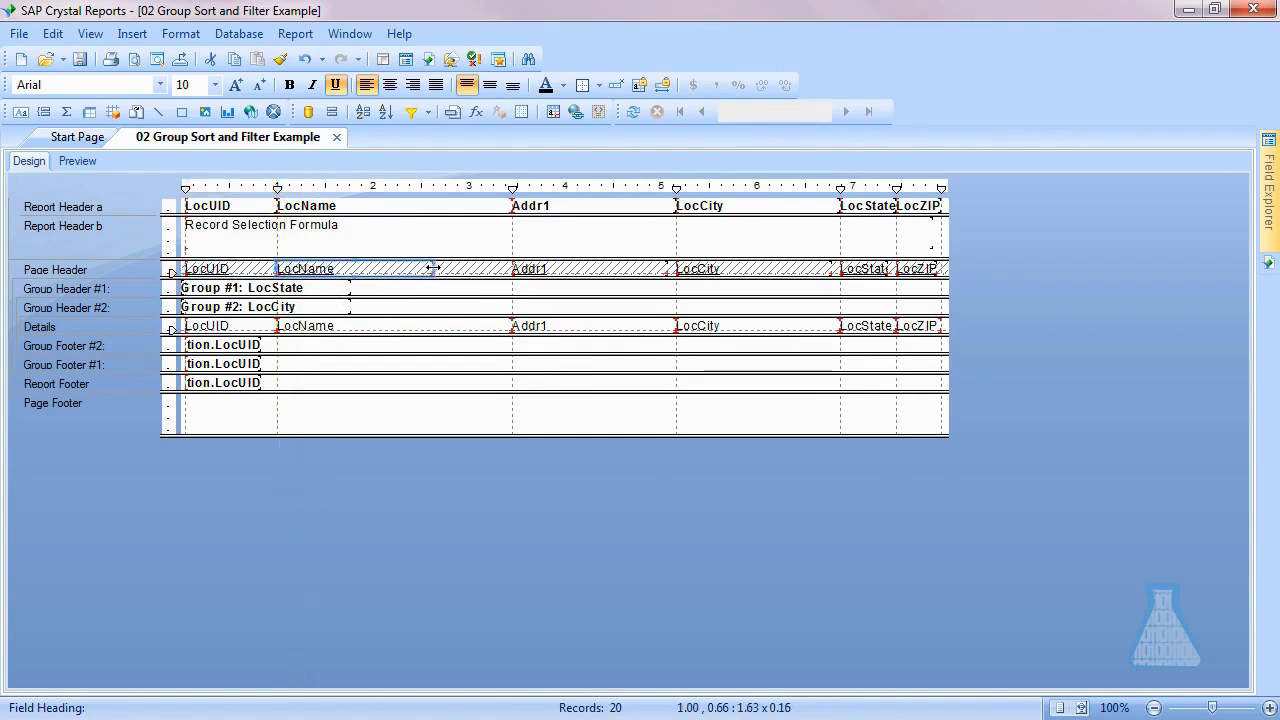
{"action": "left_click_drag", "start_coordinate": [433, 268], "coordinate": [510, 266]}
{"action": "left_click", "coordinate": [606, 268]}
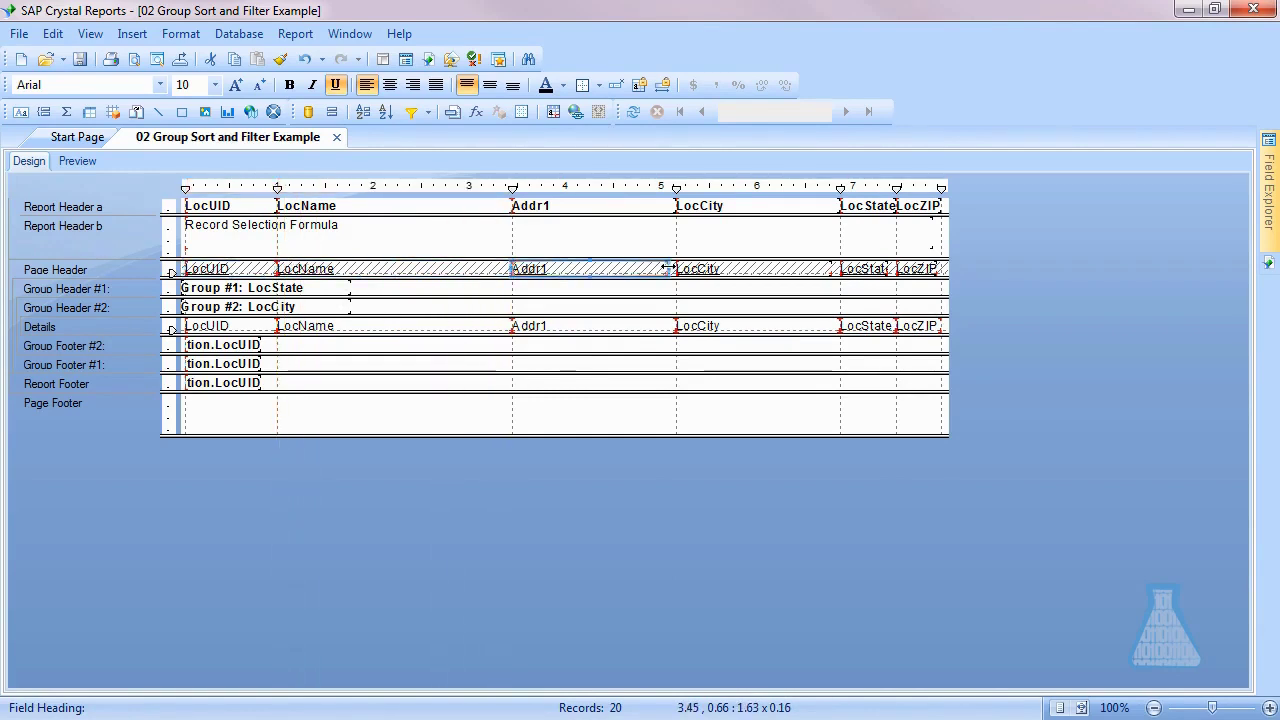
{"action": "left_click_drag", "start_coordinate": [666, 268], "coordinate": [676, 268]}
{"action": "left_click", "coordinate": [766, 270]}
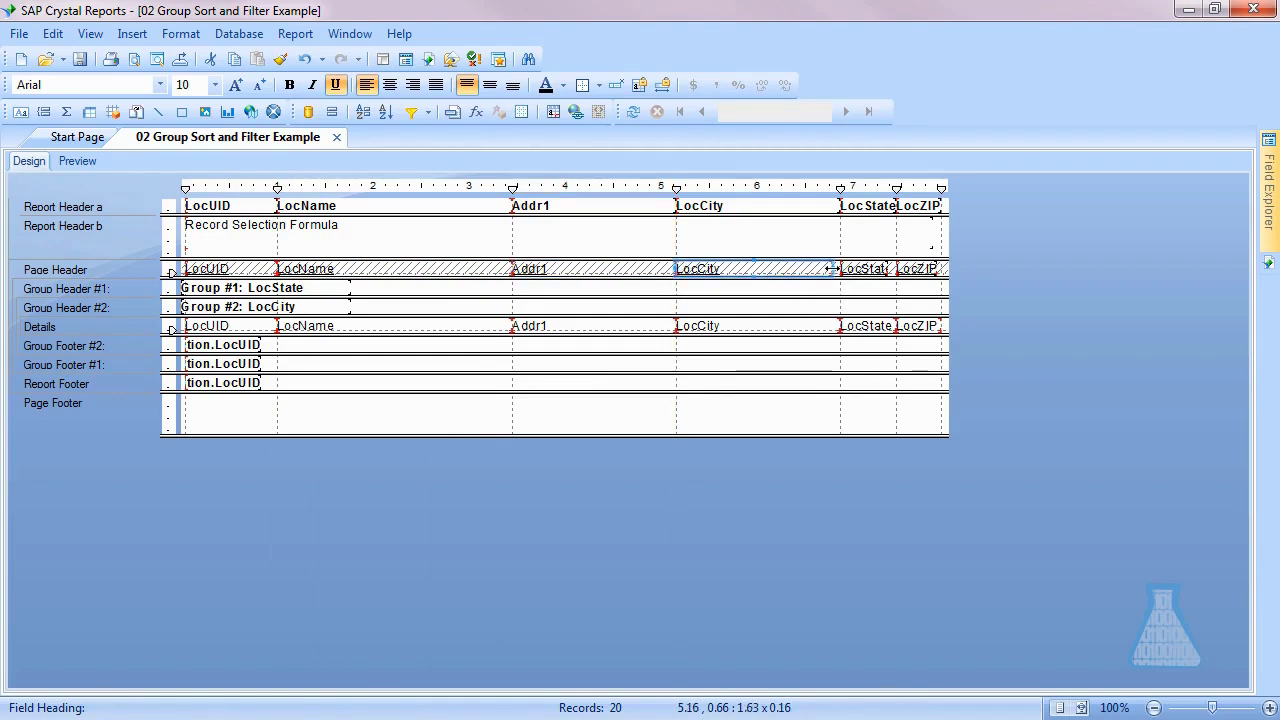
{"action": "left_click_drag", "start_coordinate": [834, 266], "coordinate": [840, 269]}
{"action": "left_click", "coordinate": [868, 270]}
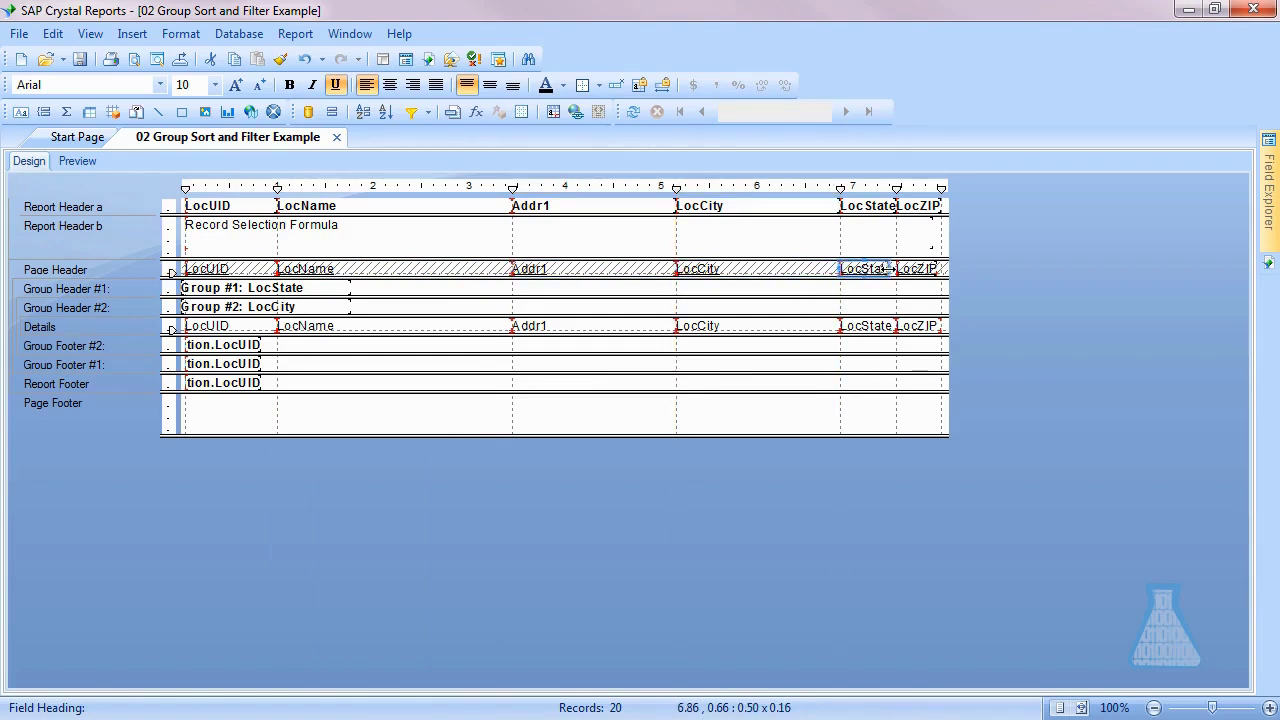
{"action": "left_click_drag", "start_coordinate": [893, 272], "coordinate": [944, 269]}
{"action": "left_click", "coordinate": [922, 268]}
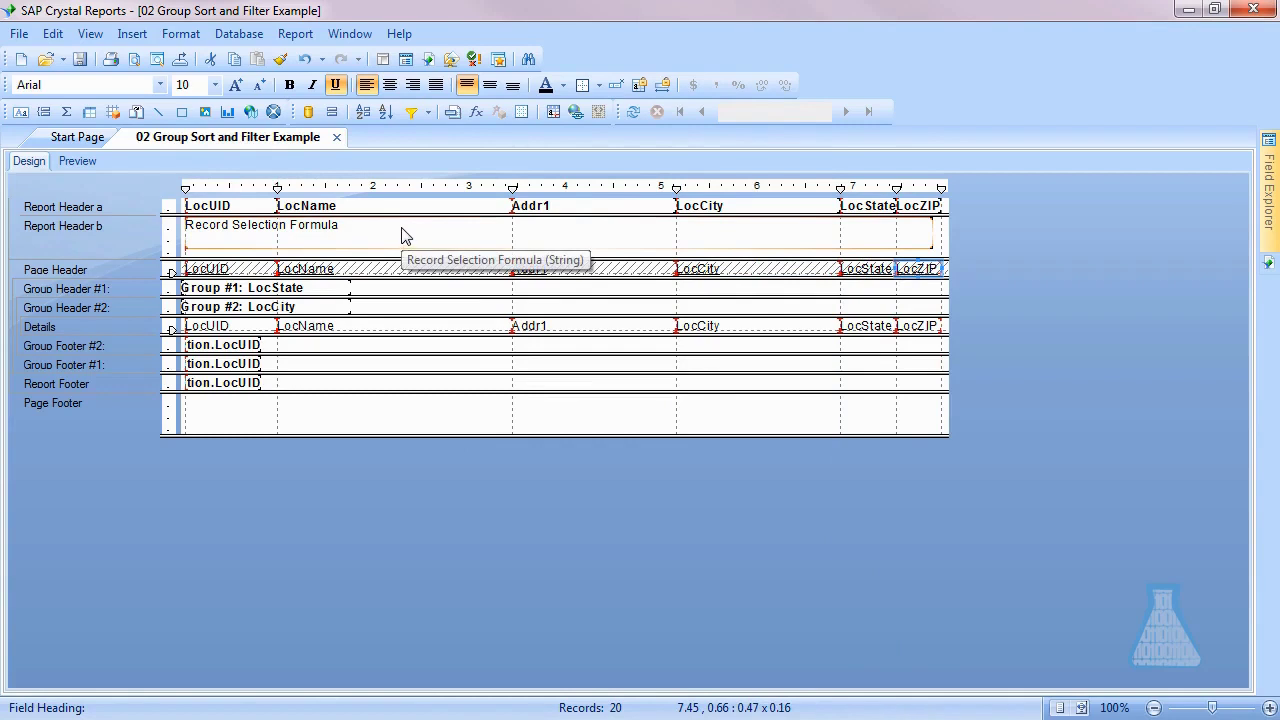
Insert Report Footer b, move the Record Selection Formula into it, and shorten the section.
{"action": "right_click", "coordinate": [140, 386]}
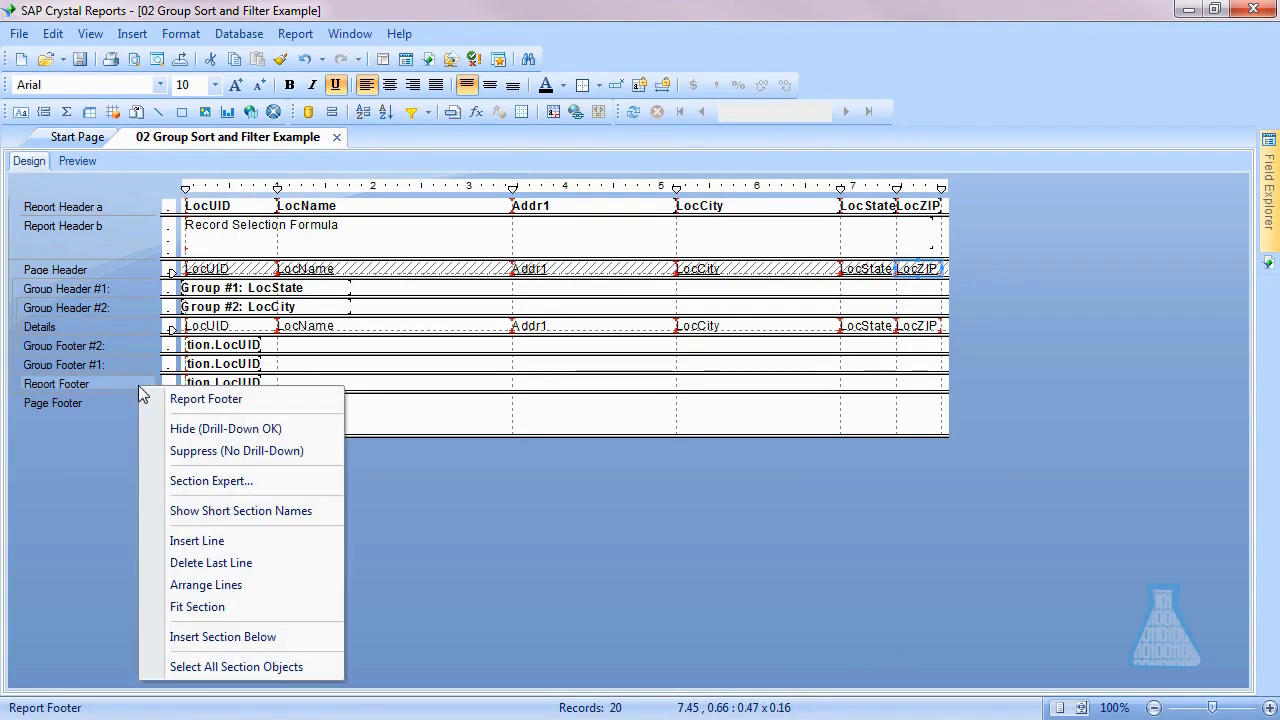
{"action": "left_click", "coordinate": [234, 640]}
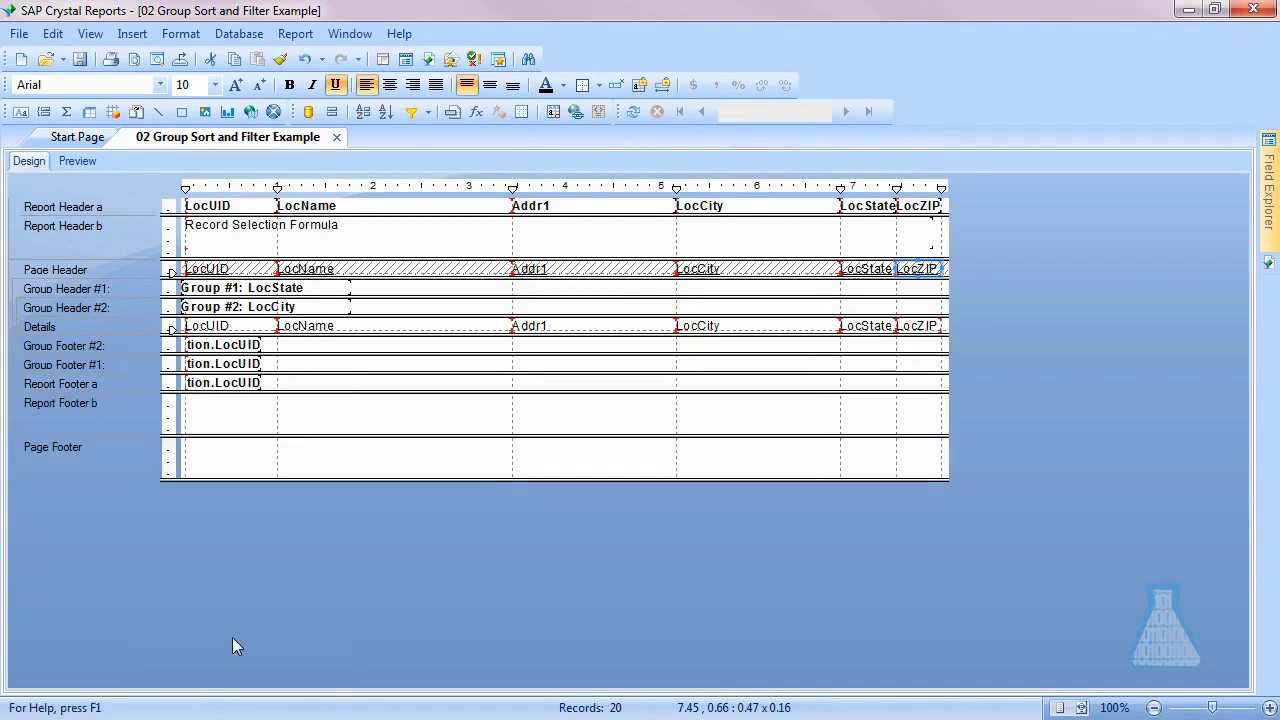
{"action": "left_click_drag", "start_coordinate": [245, 232], "coordinate": [243, 408]}
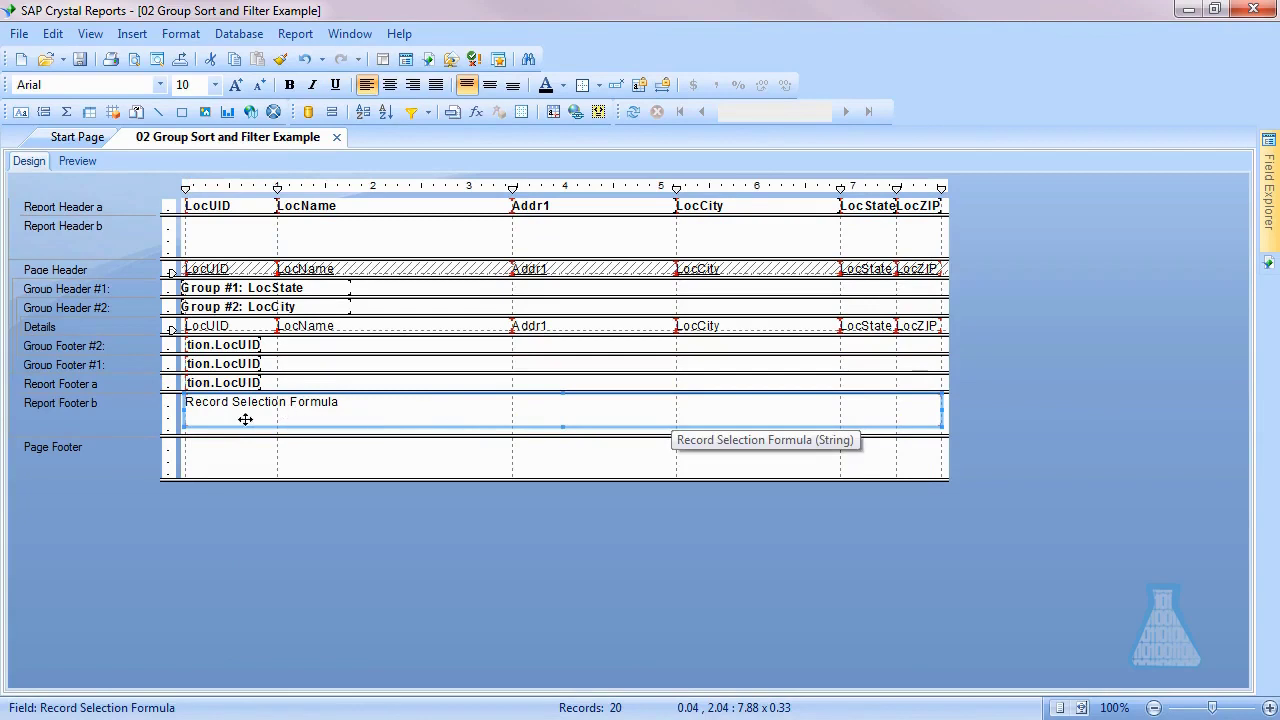
{"action": "left_click_drag", "start_coordinate": [565, 428], "coordinate": [565, 427]}
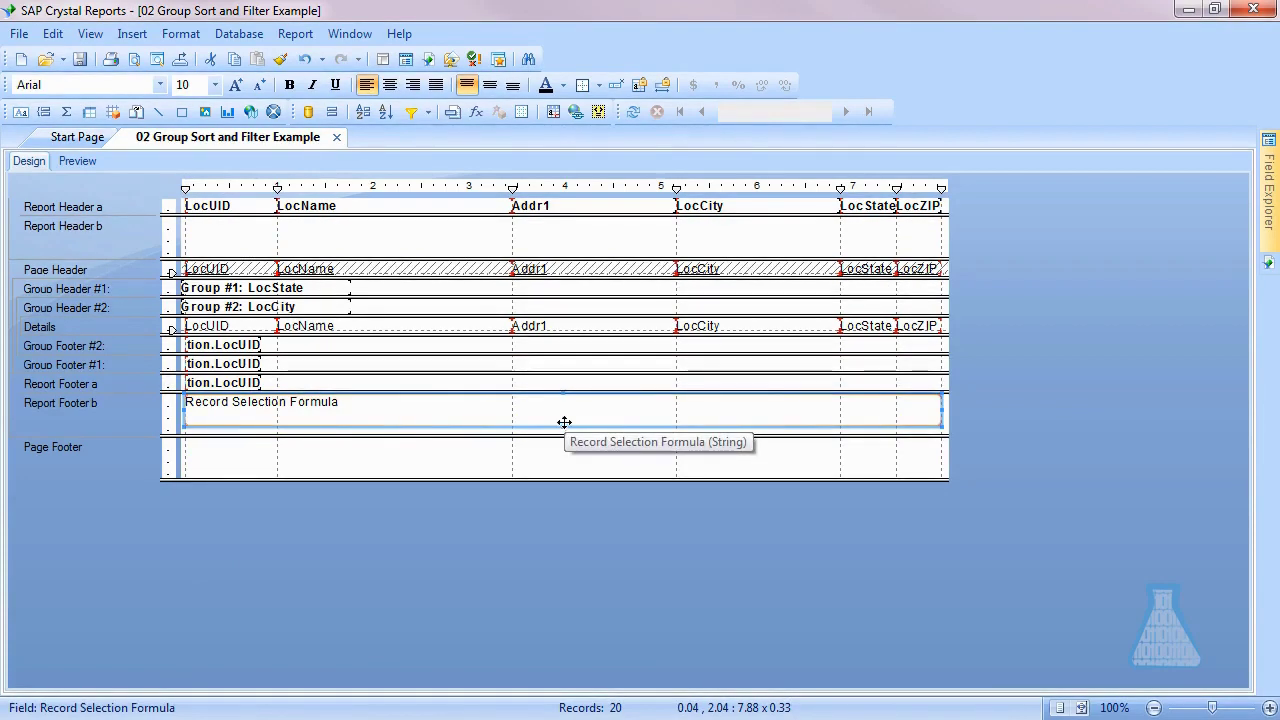
{"action": "left_click_drag", "start_coordinate": [563, 433], "coordinate": [562, 425]}
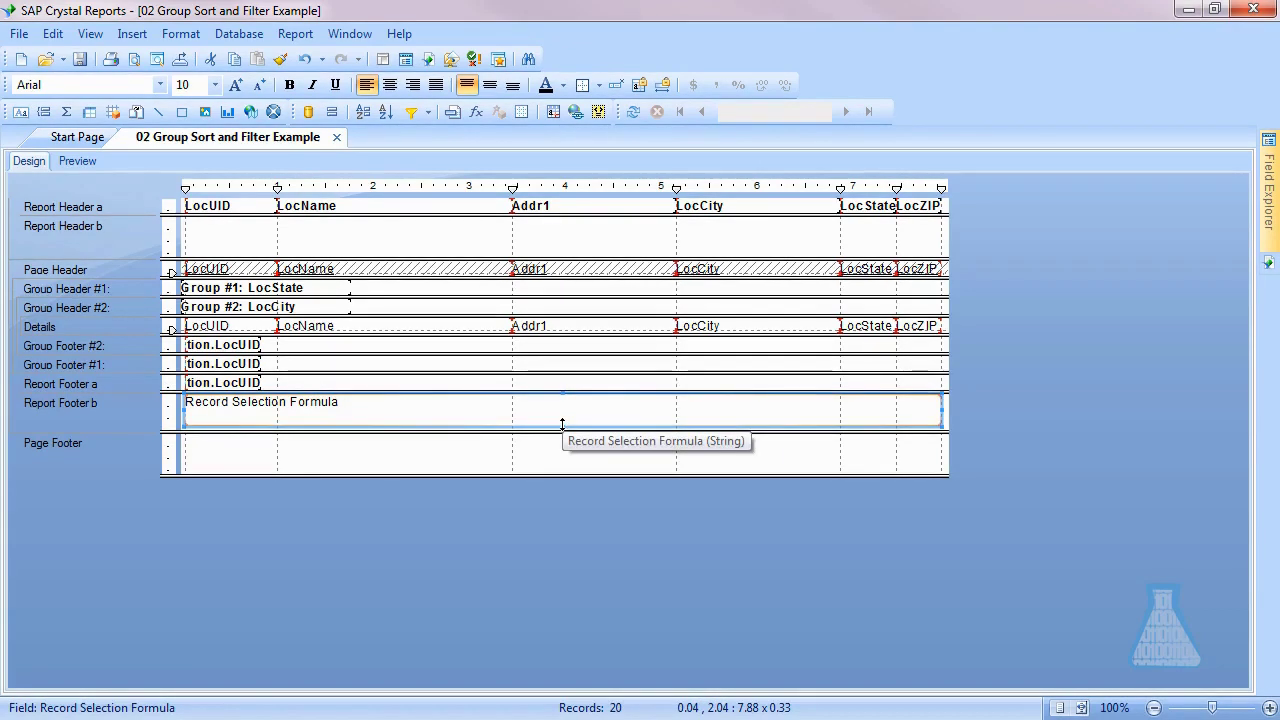
Widen the LocUID count fields in Group Footer #2 and Report Footer a.
{"action": "left_click", "coordinate": [255, 345]}
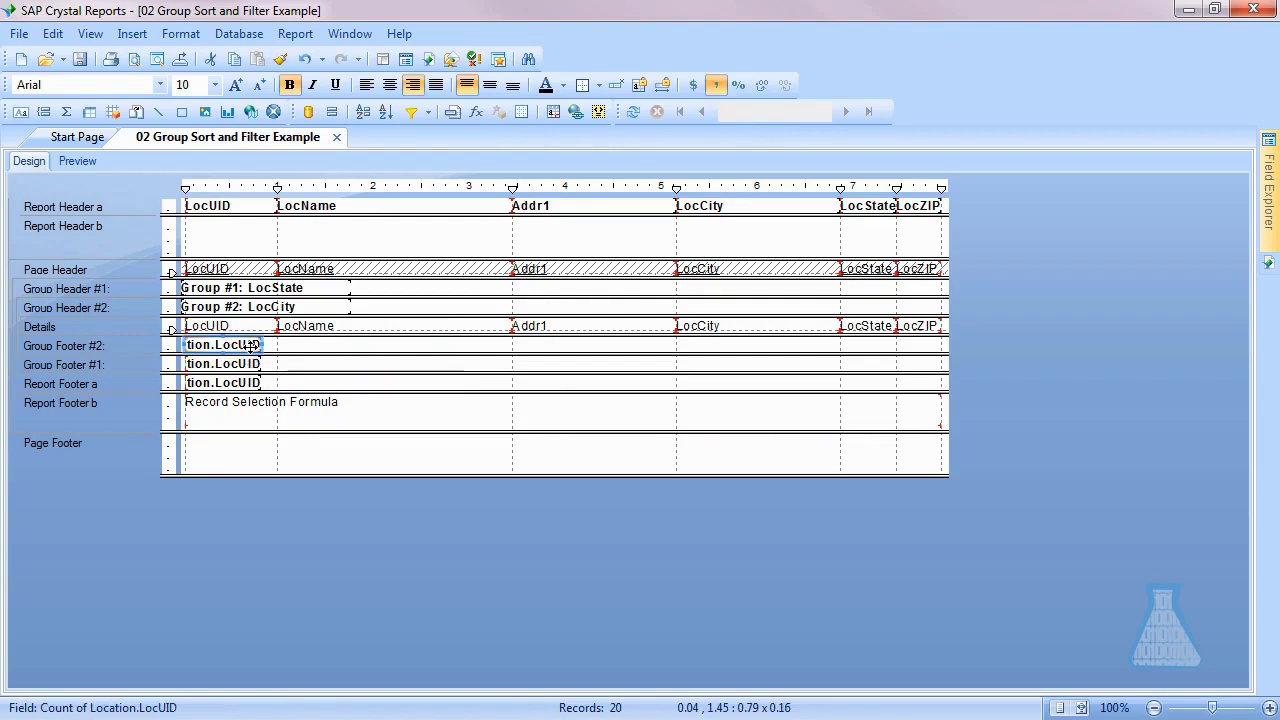
{"action": "left_click_drag", "start_coordinate": [265, 344], "coordinate": [278, 364]}
{"action": "left_click", "coordinate": [262, 364]}
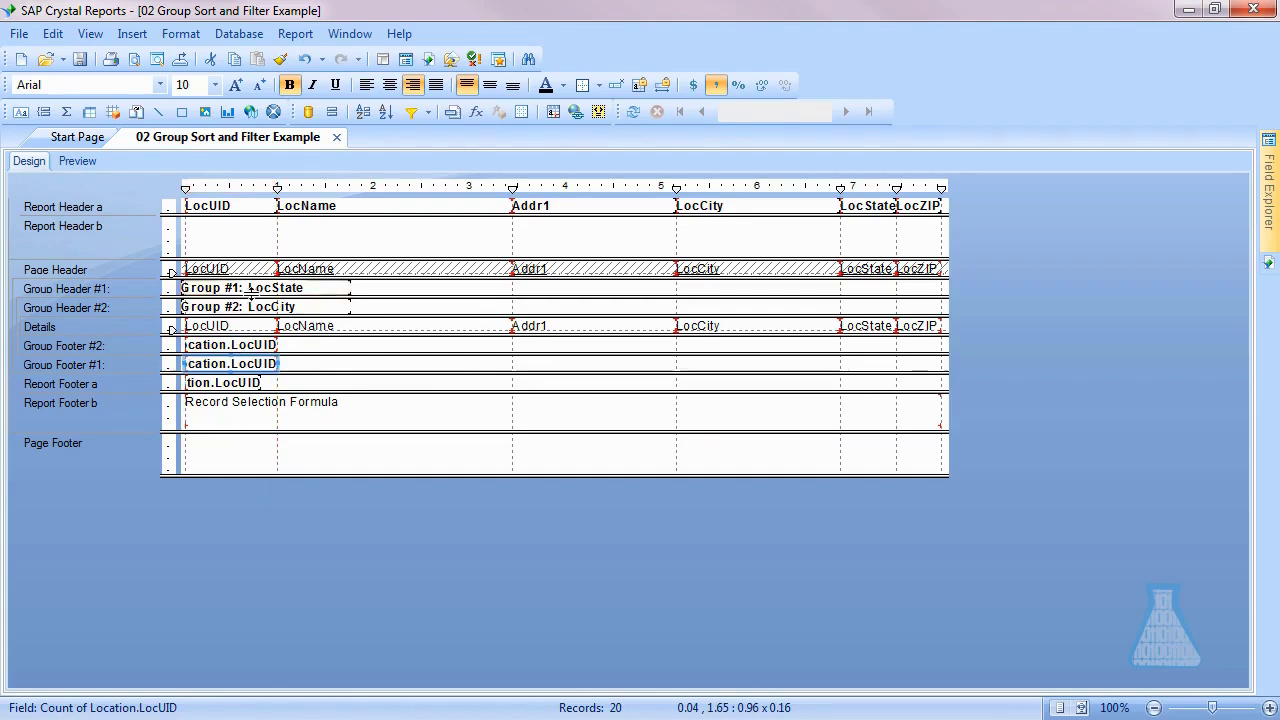
{"action": "left_click", "coordinate": [215, 383]}
{"action": "left_click_drag", "start_coordinate": [264, 383], "coordinate": [278, 383]}
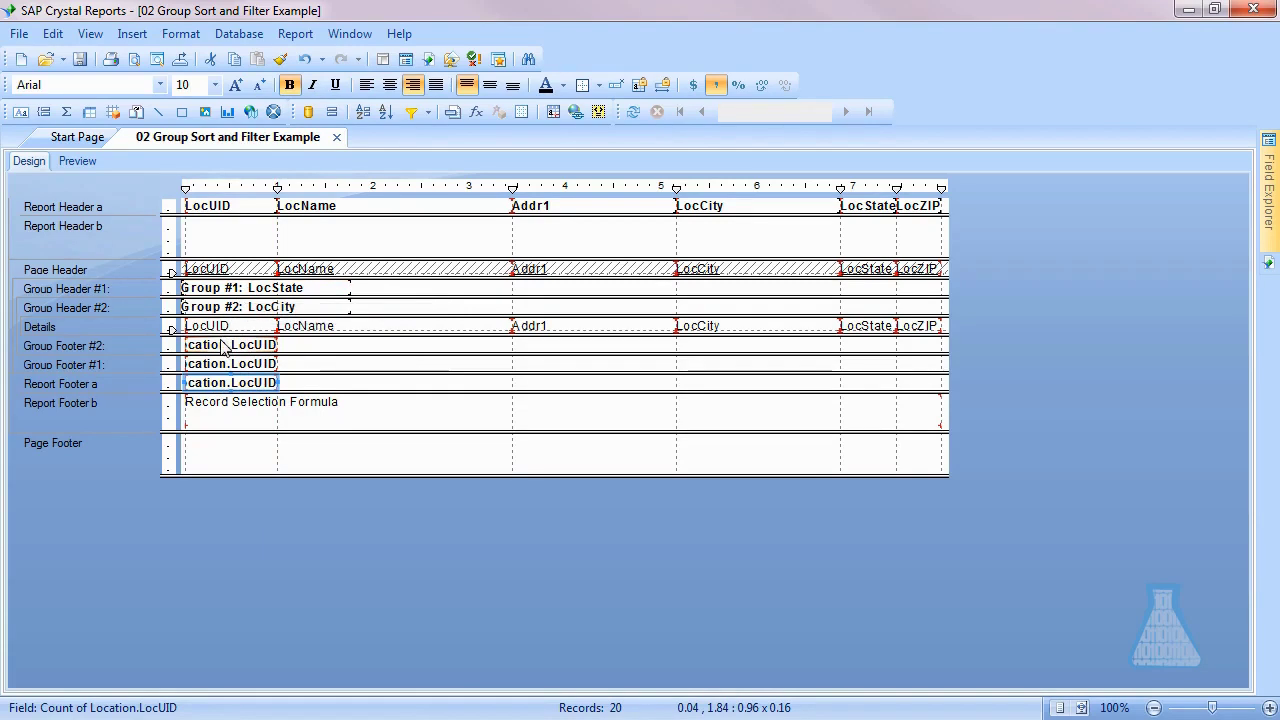
Stretch the Group #1: LocState field across the page to a width of 7.88.
{"action": "left_click", "coordinate": [219, 288]}
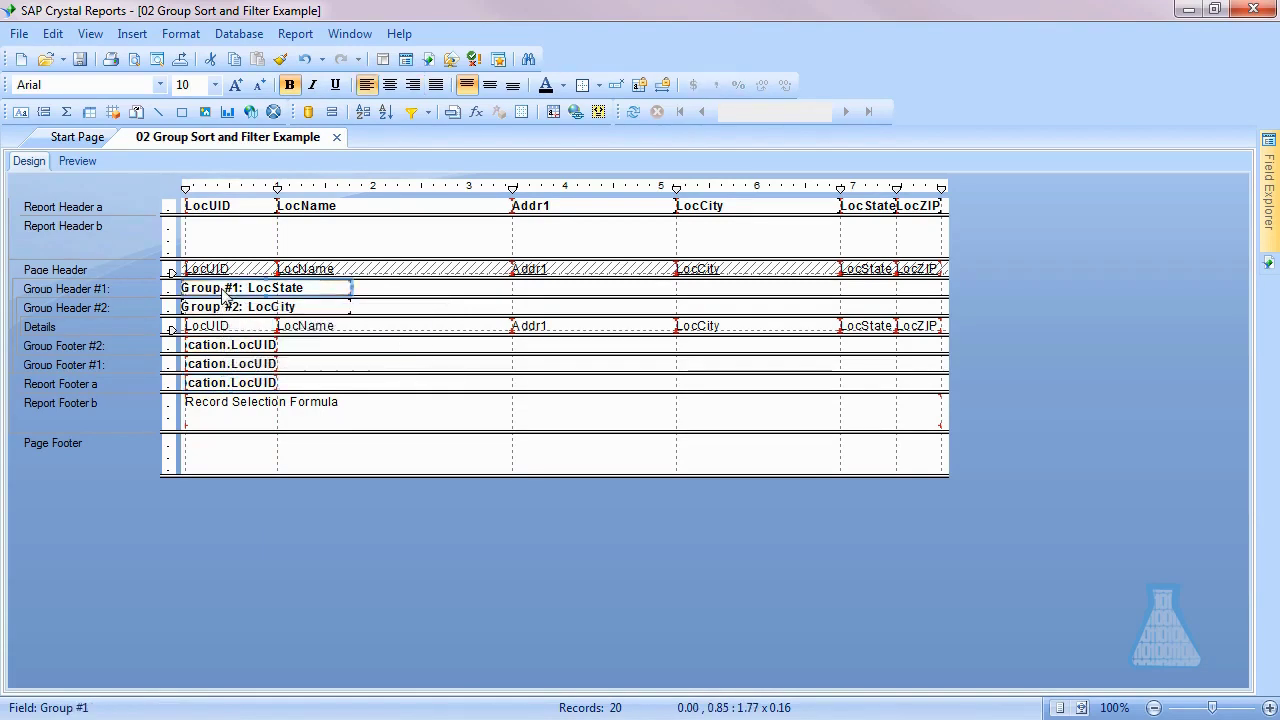
{"action": "left_click_drag", "start_coordinate": [219, 288], "coordinate": [223, 288]}
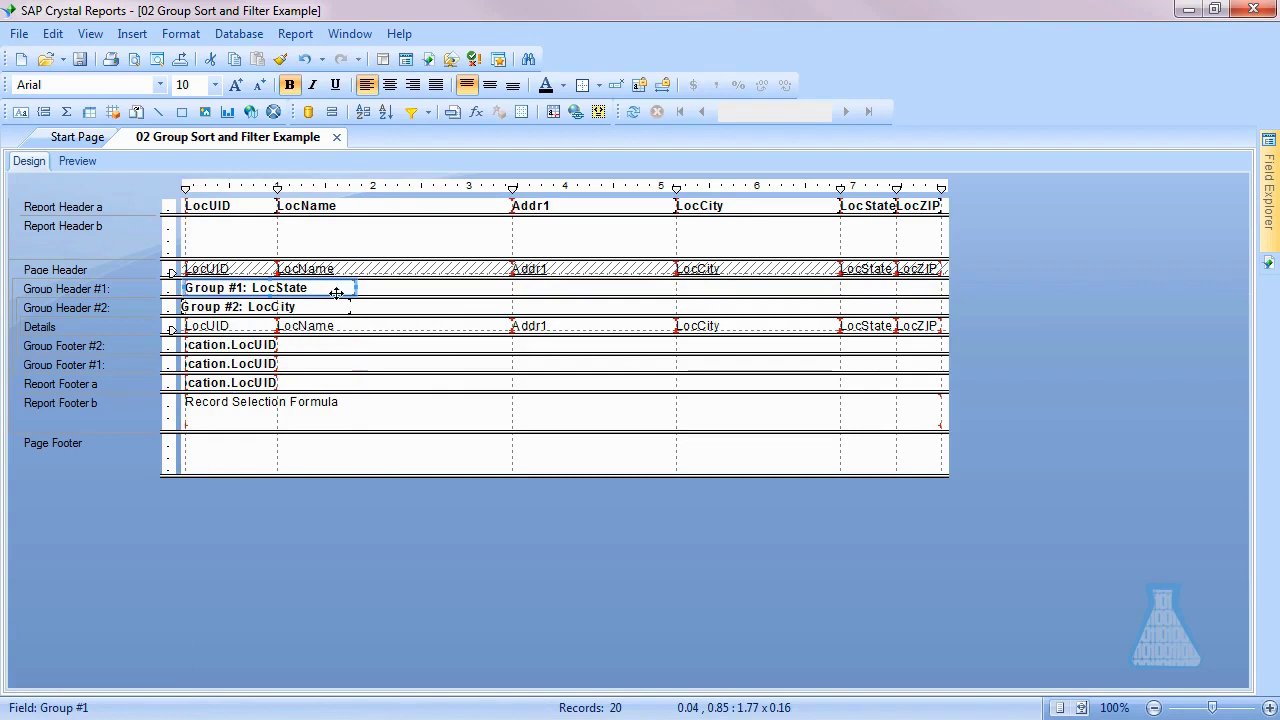
{"action": "left_click_drag", "start_coordinate": [356, 288], "coordinate": [942, 288]}
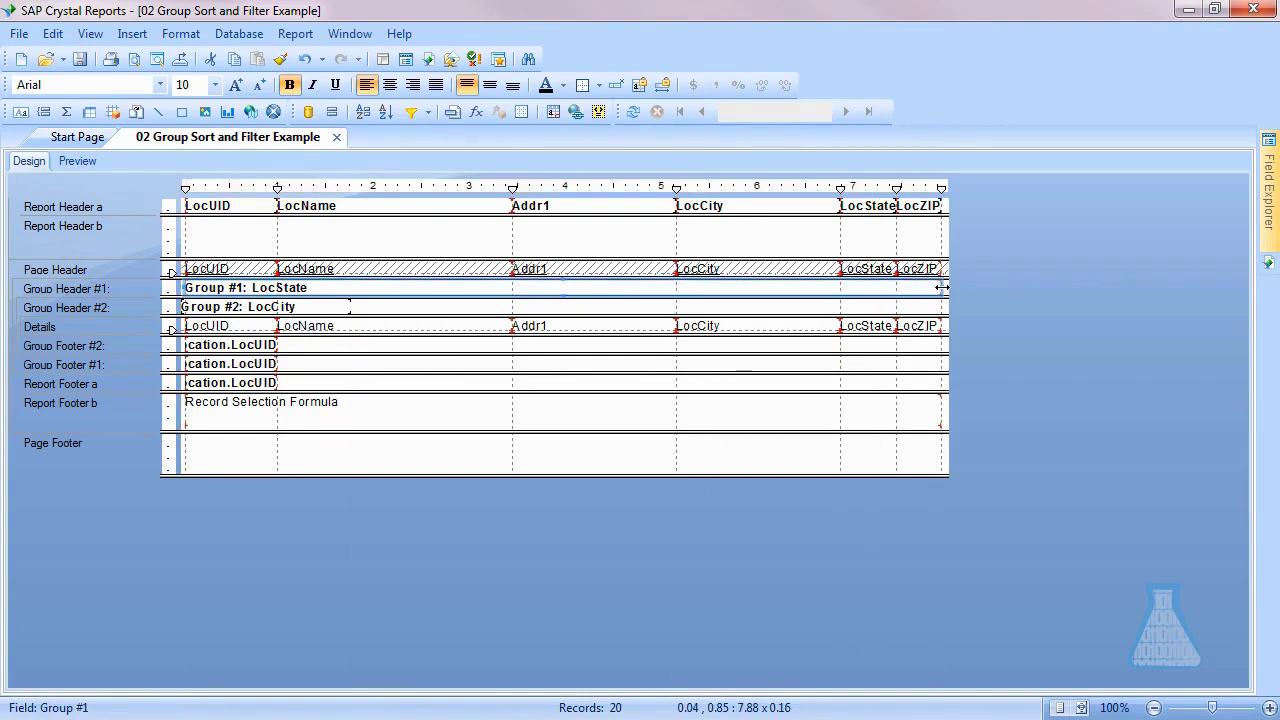
Set a Single bottom border on the Group #1: LocState field through Format Field.
{"action": "right_click", "coordinate": [464, 288]}
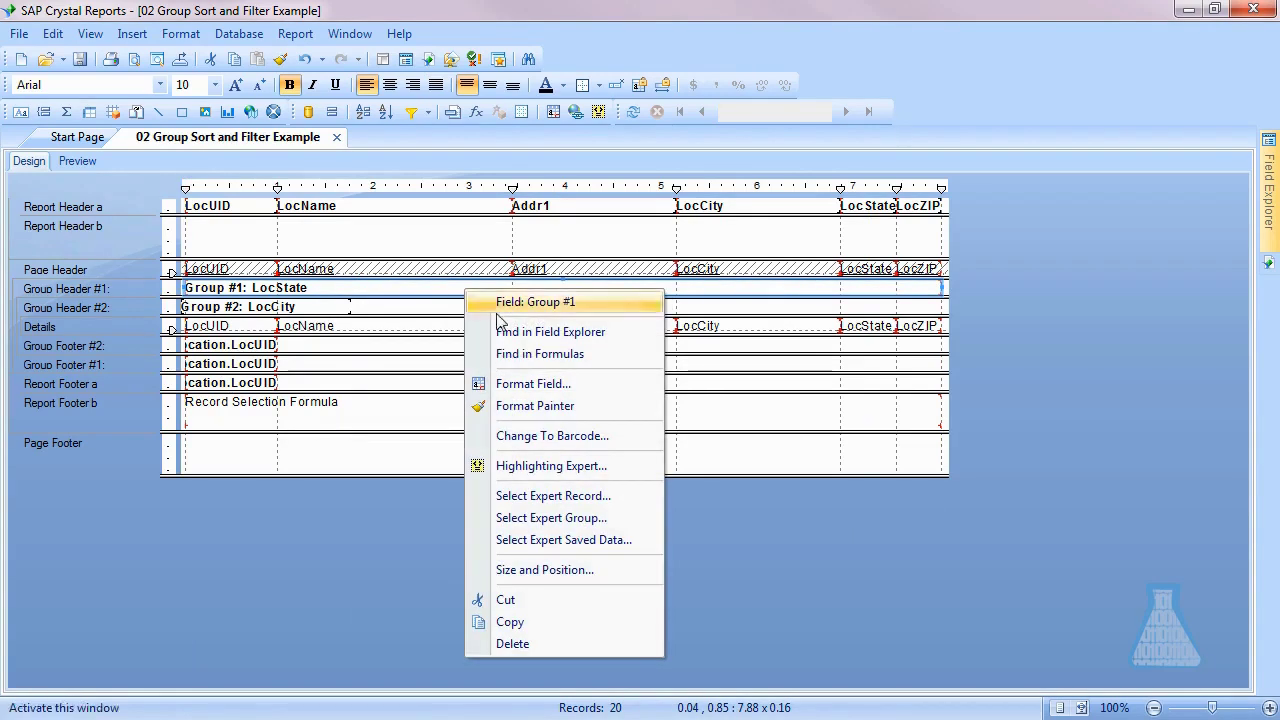
{"action": "left_click", "coordinate": [524, 384]}
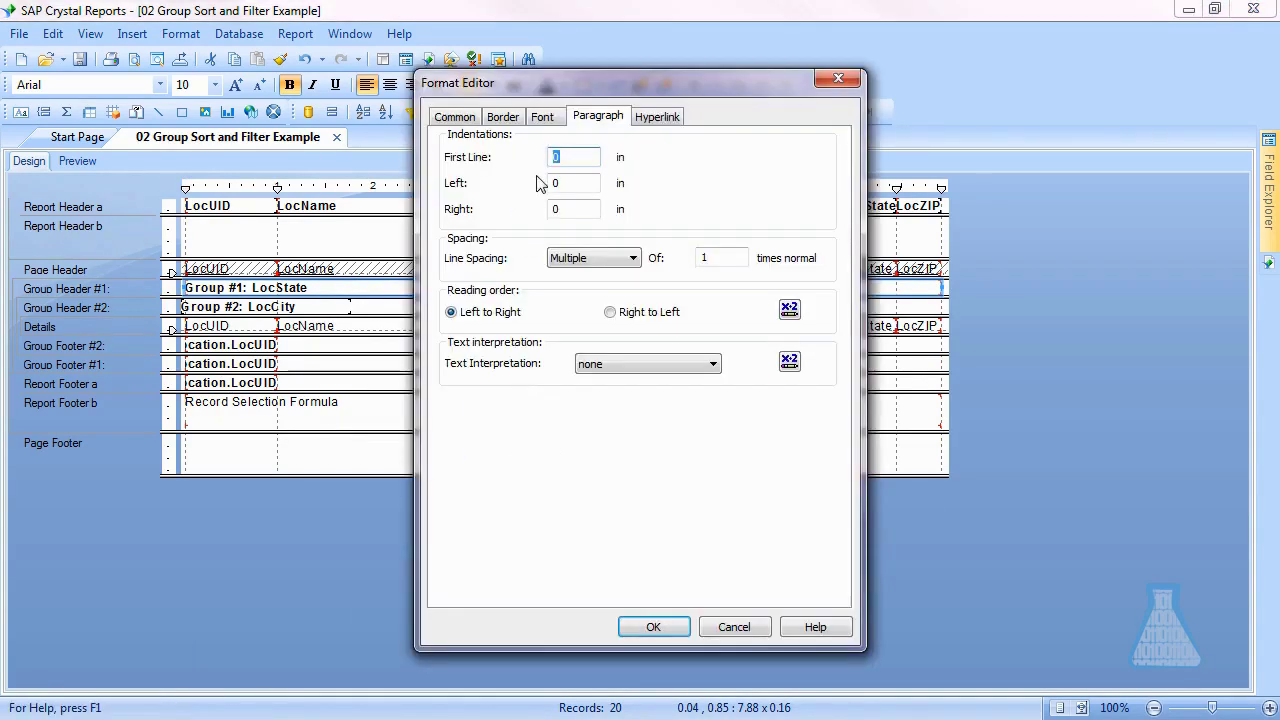
{"action": "left_click", "coordinate": [505, 118]}
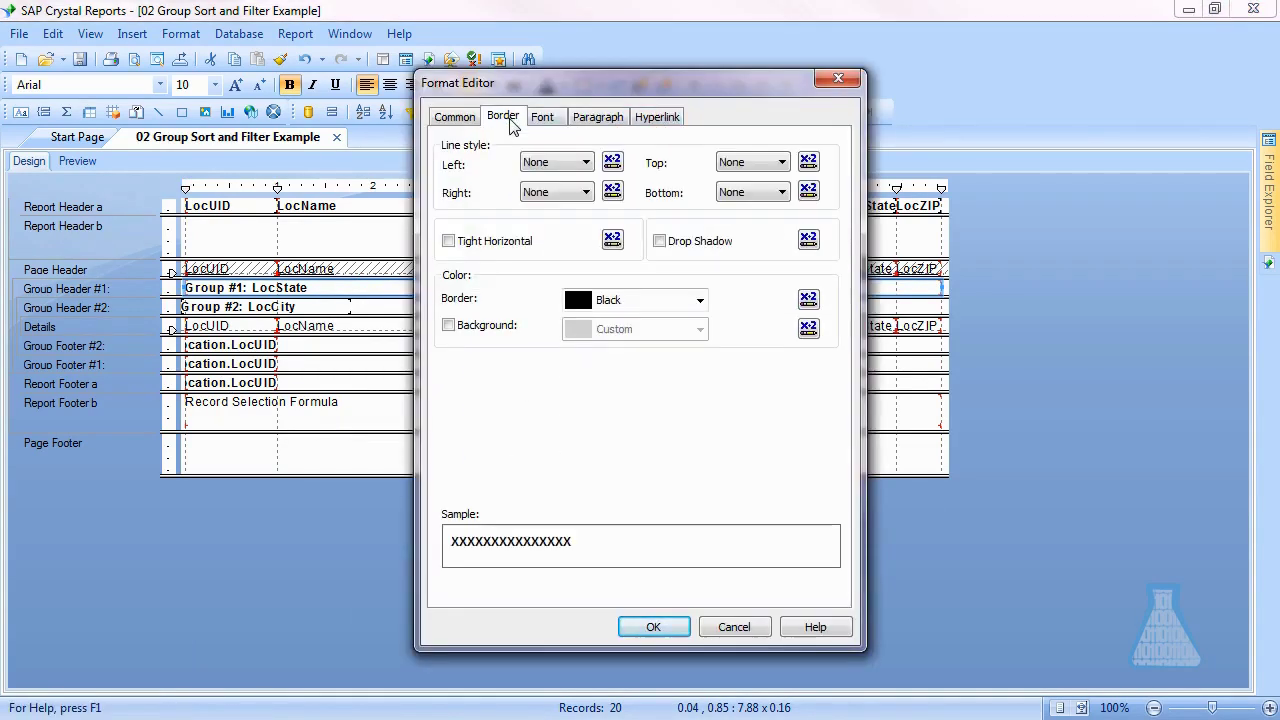
{"action": "left_click", "coordinate": [782, 195]}
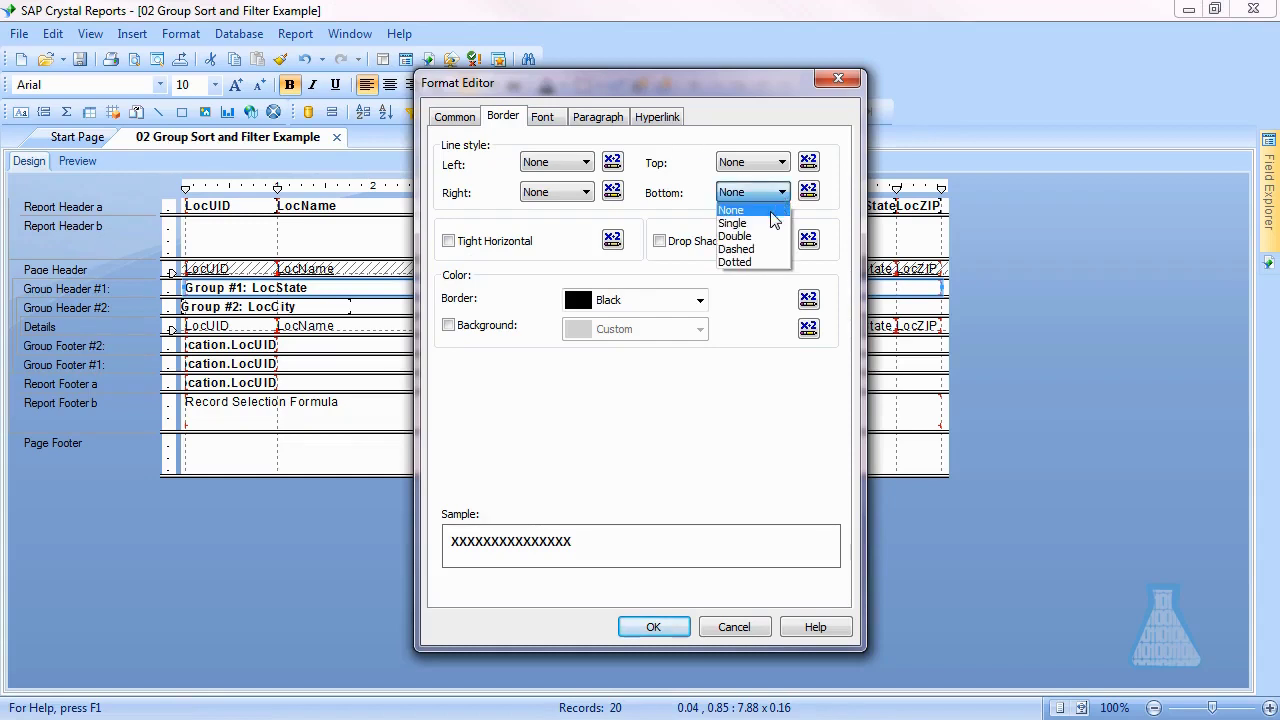
{"action": "left_click", "coordinate": [745, 223]}
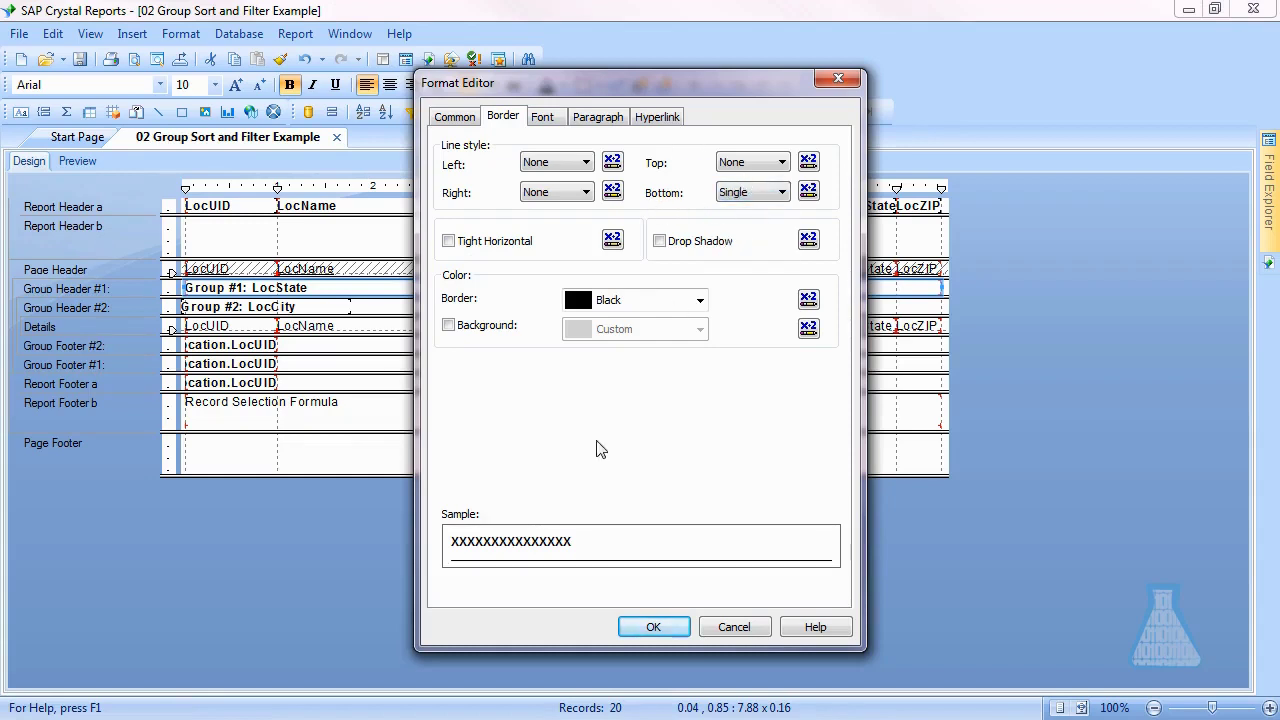
{"action": "left_click", "coordinate": [651, 626]}
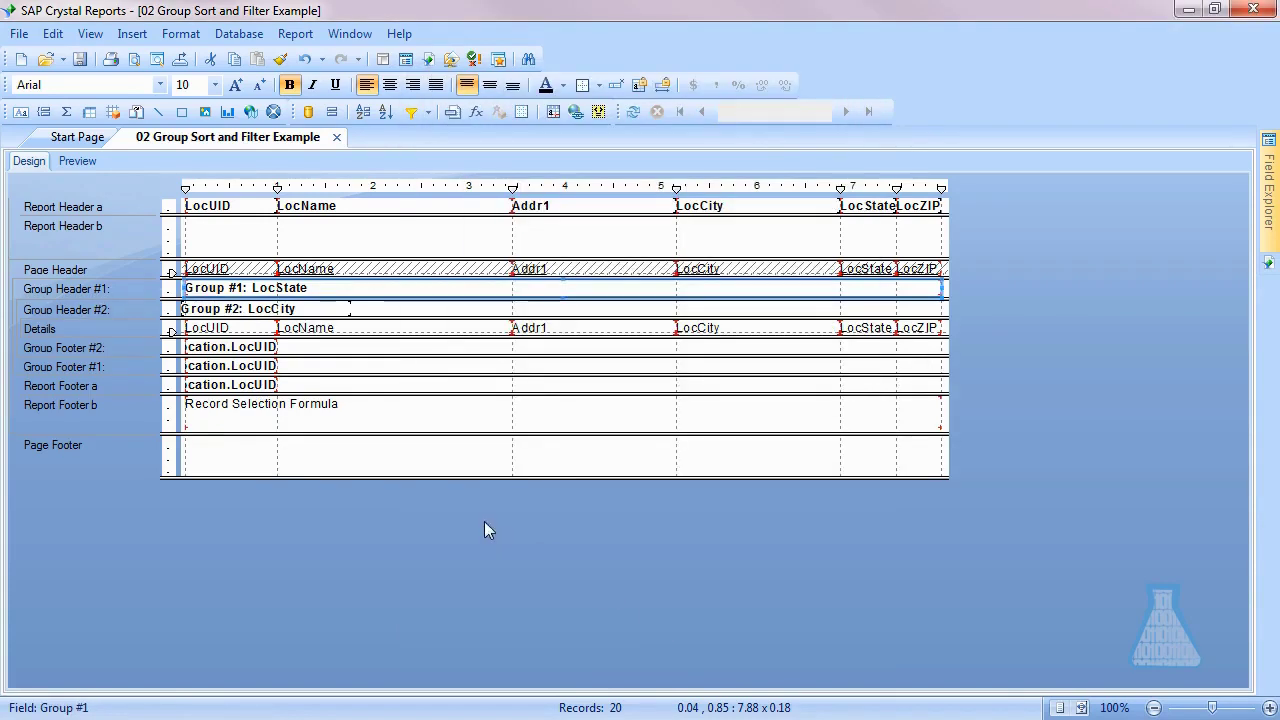
Drag the Group #2: LocCity field right to start at 5.16, over the LocCity column.
{"action": "left_click", "coordinate": [240, 309]}
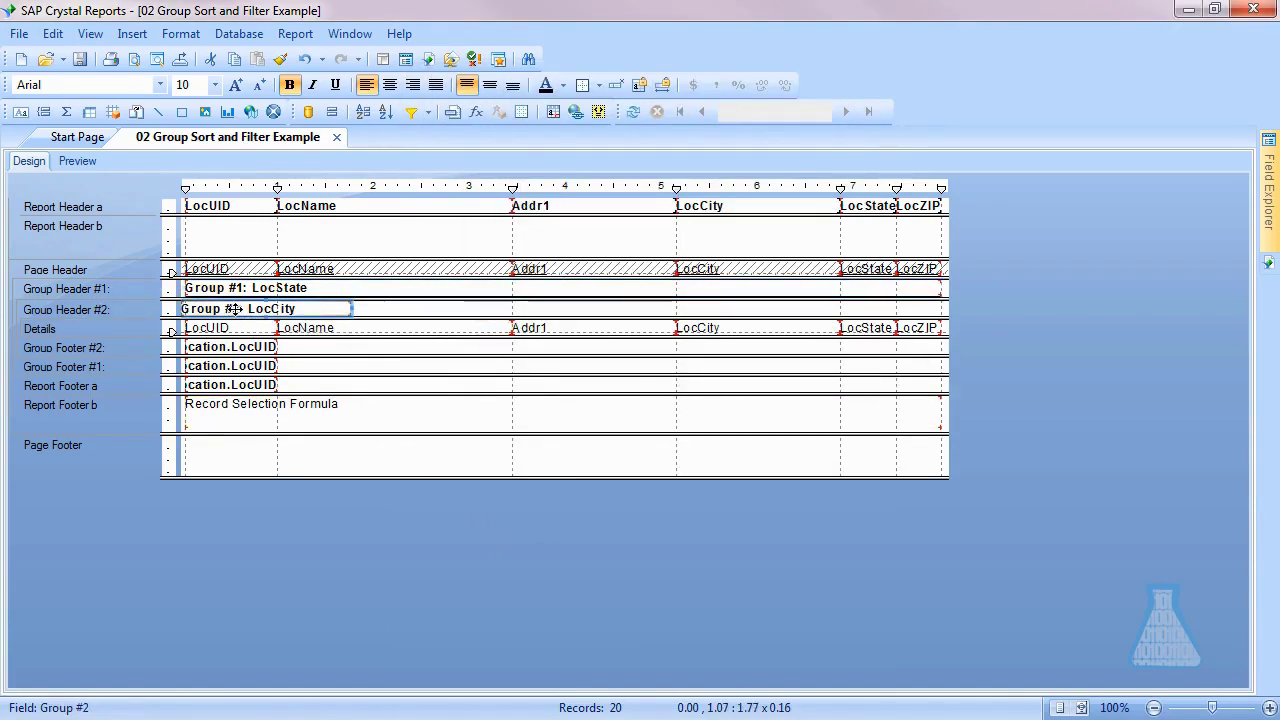
{"action": "left_click_drag", "start_coordinate": [237, 309], "coordinate": [674, 308]}
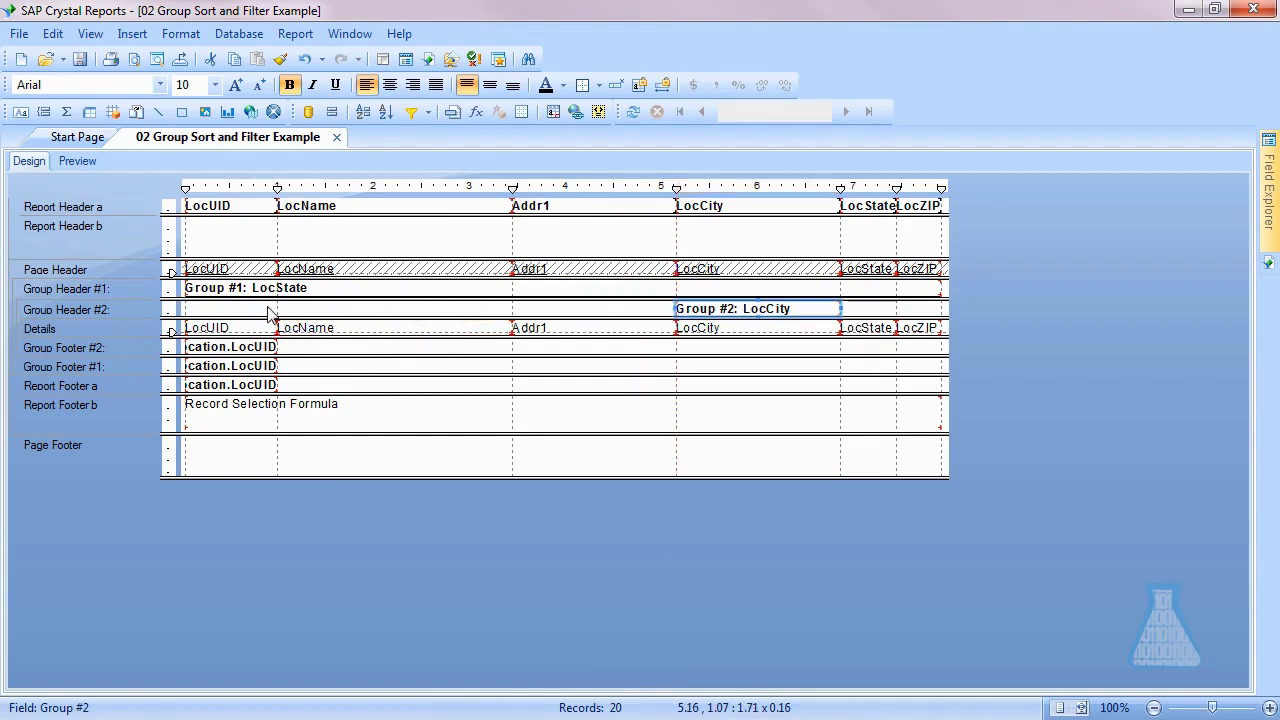
{"action": "left_click", "coordinate": [78, 162]}
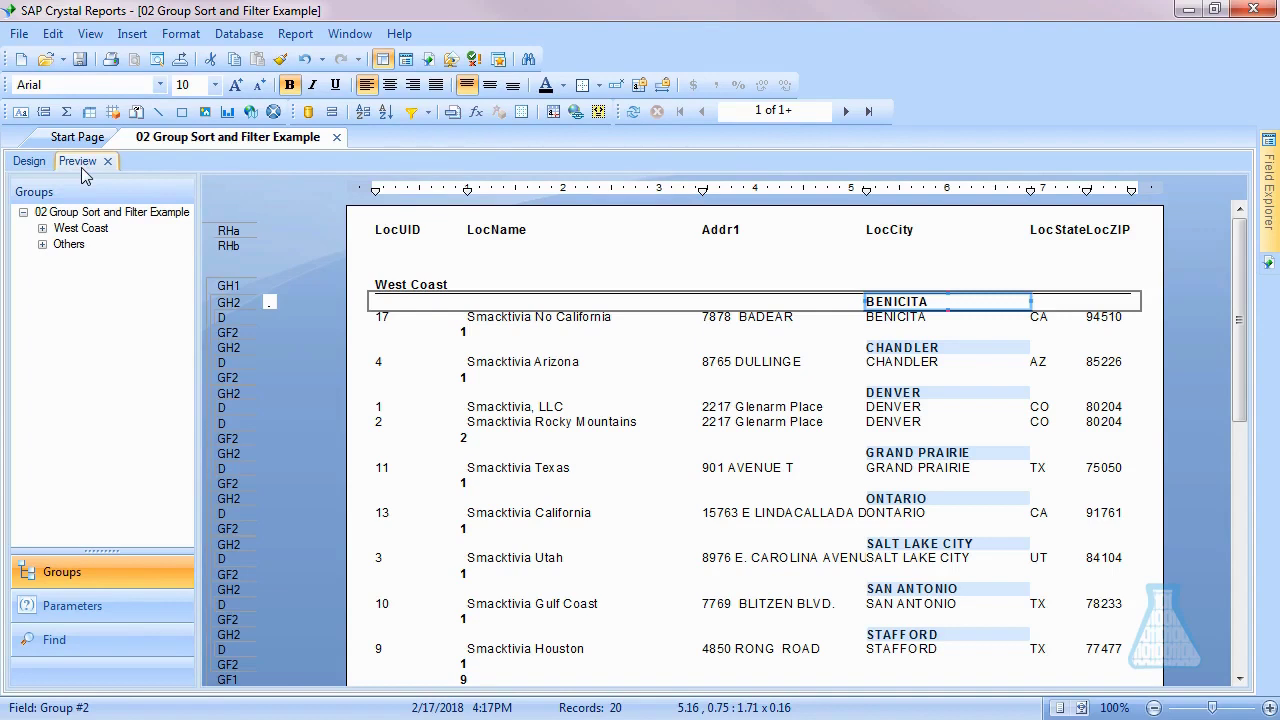
{"action": "left_click", "coordinate": [519, 318]}
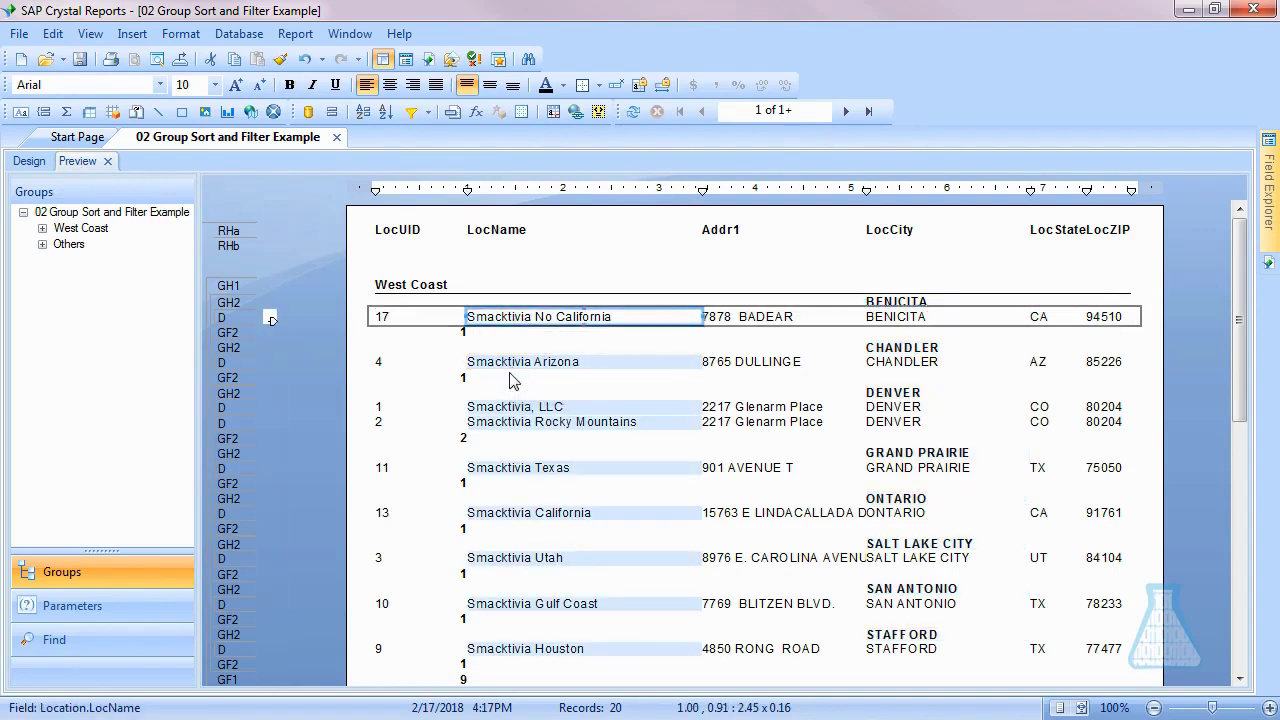
{"action": "left_click", "coordinate": [30, 162]}
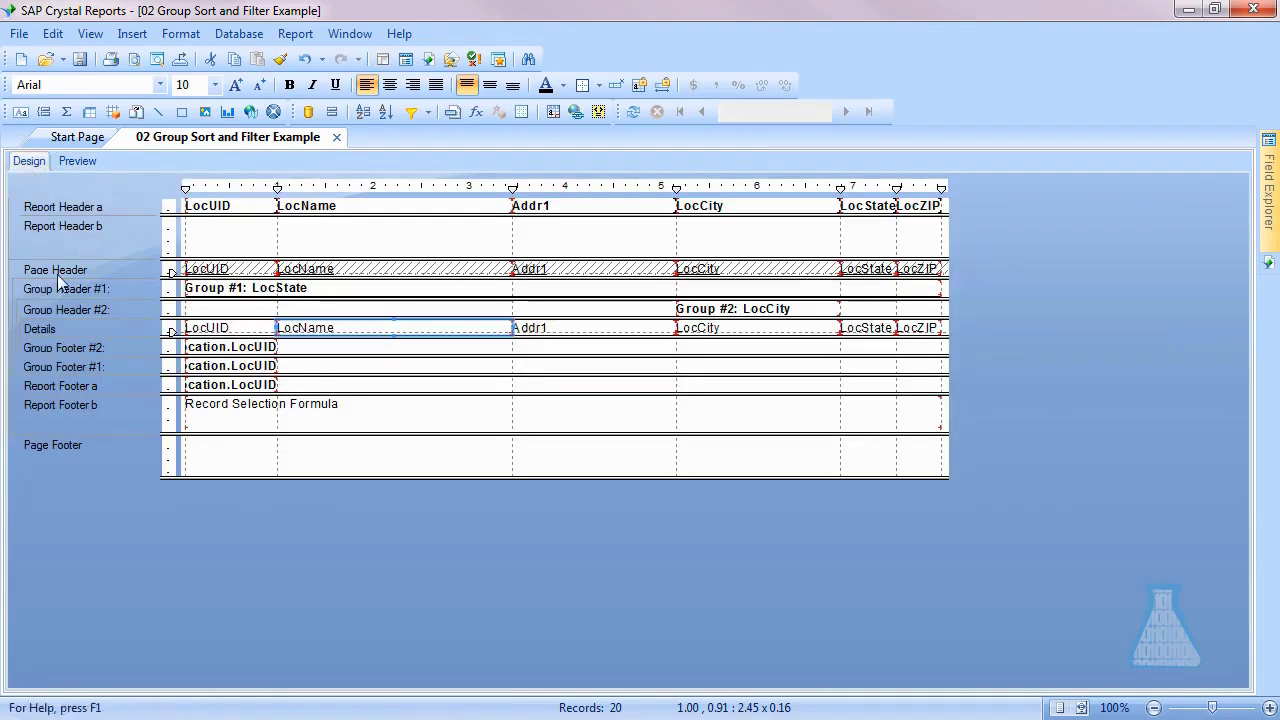
Give Group Header #2 a Silver background colour in the Section Expert and preview the result.
{"action": "right_click", "coordinate": [124, 312]}
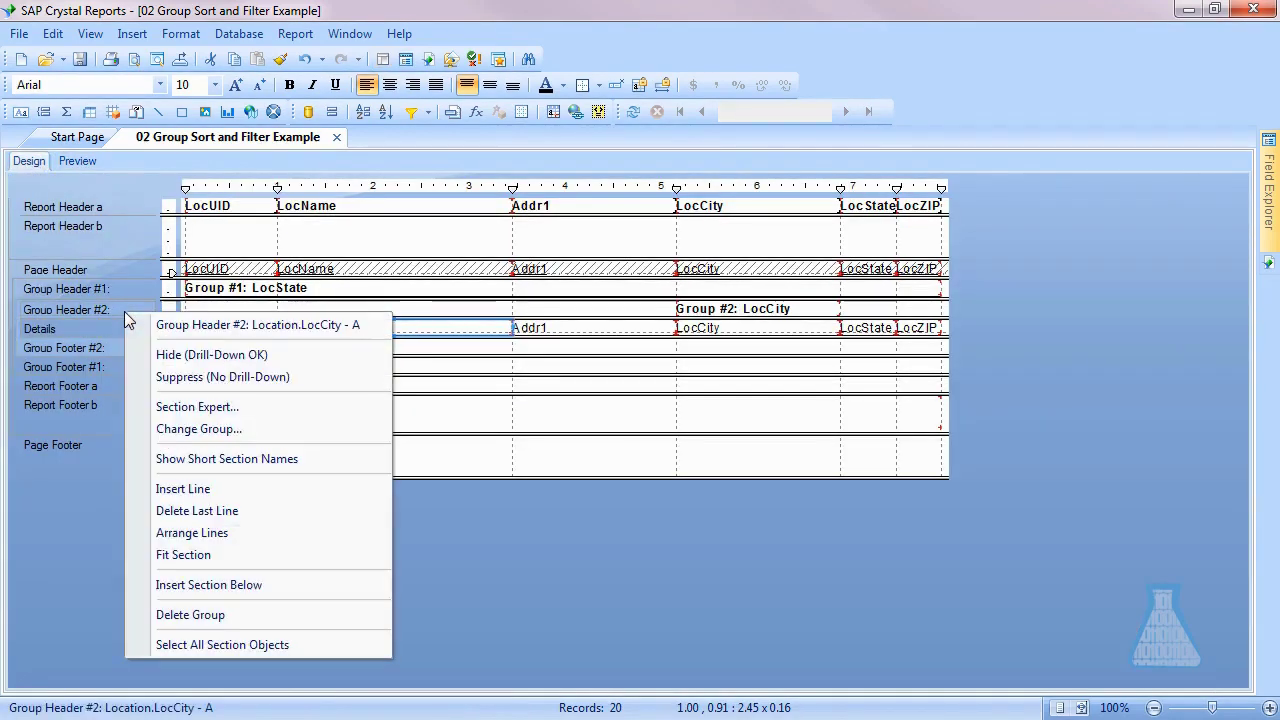
{"action": "left_click", "coordinate": [173, 407]}
{"action": "left_click", "coordinate": [788, 197]}
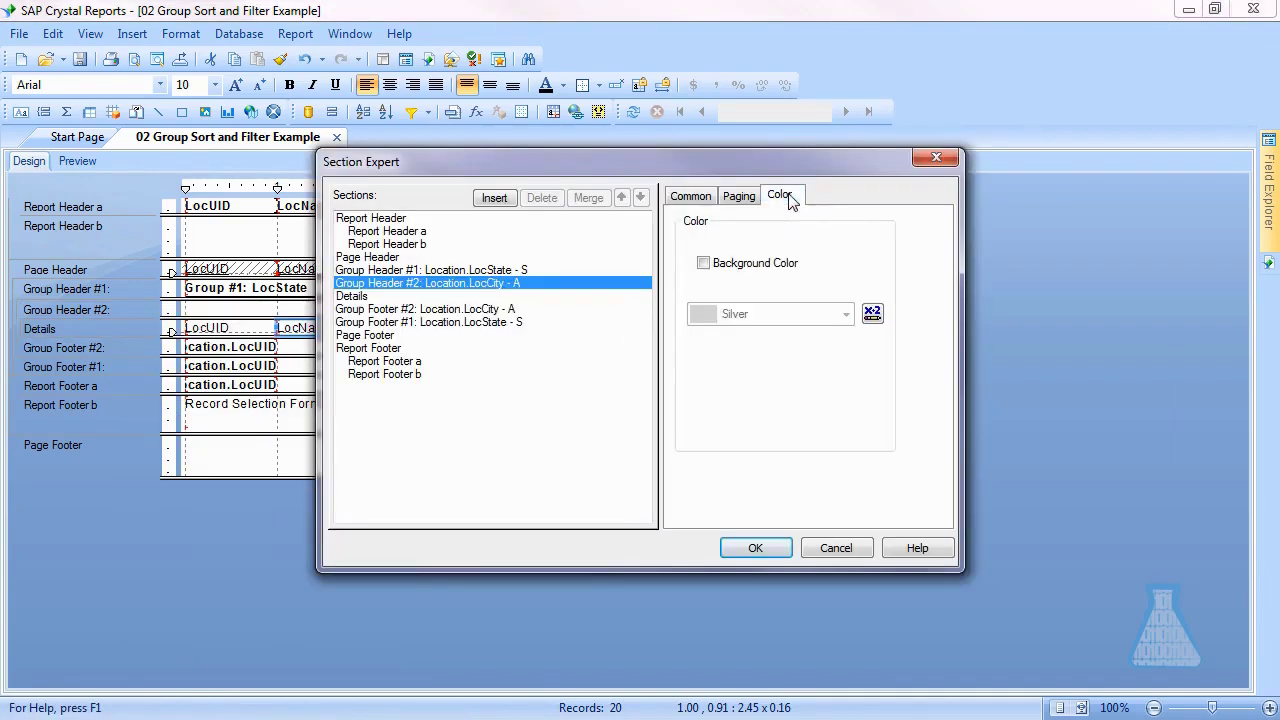
{"action": "left_click", "coordinate": [762, 268]}
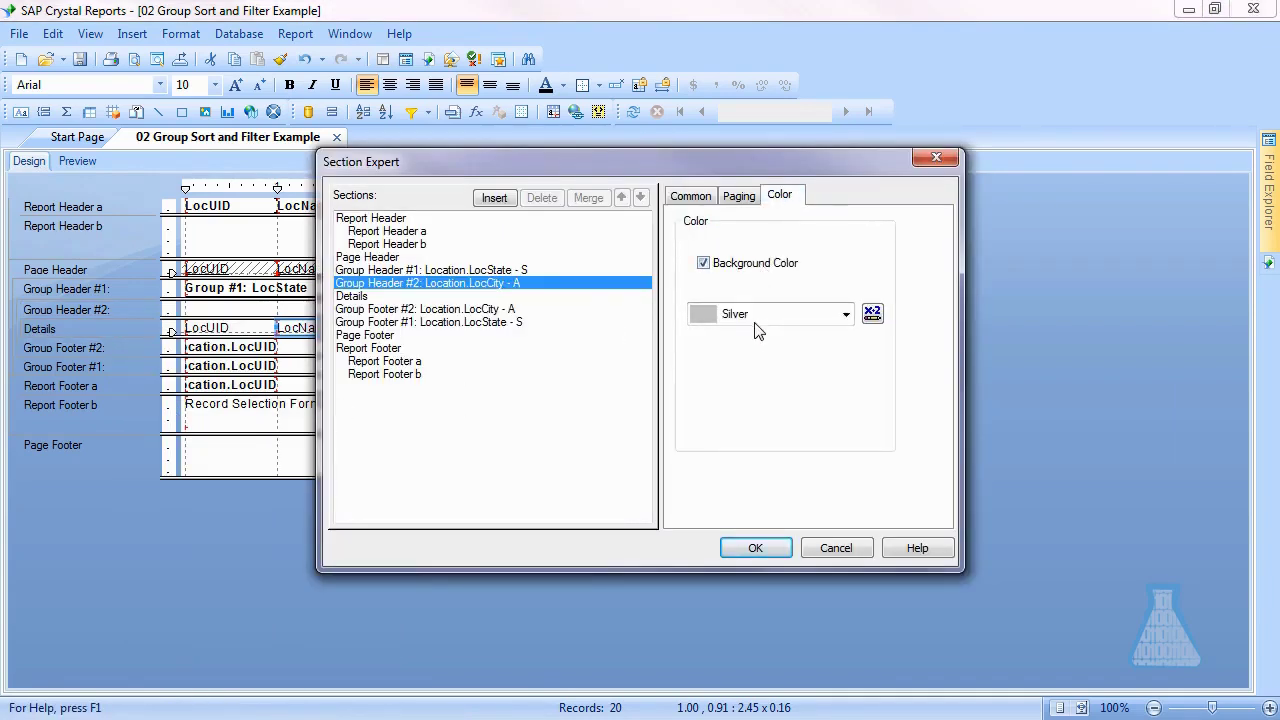
{"action": "left_click", "coordinate": [846, 315]}
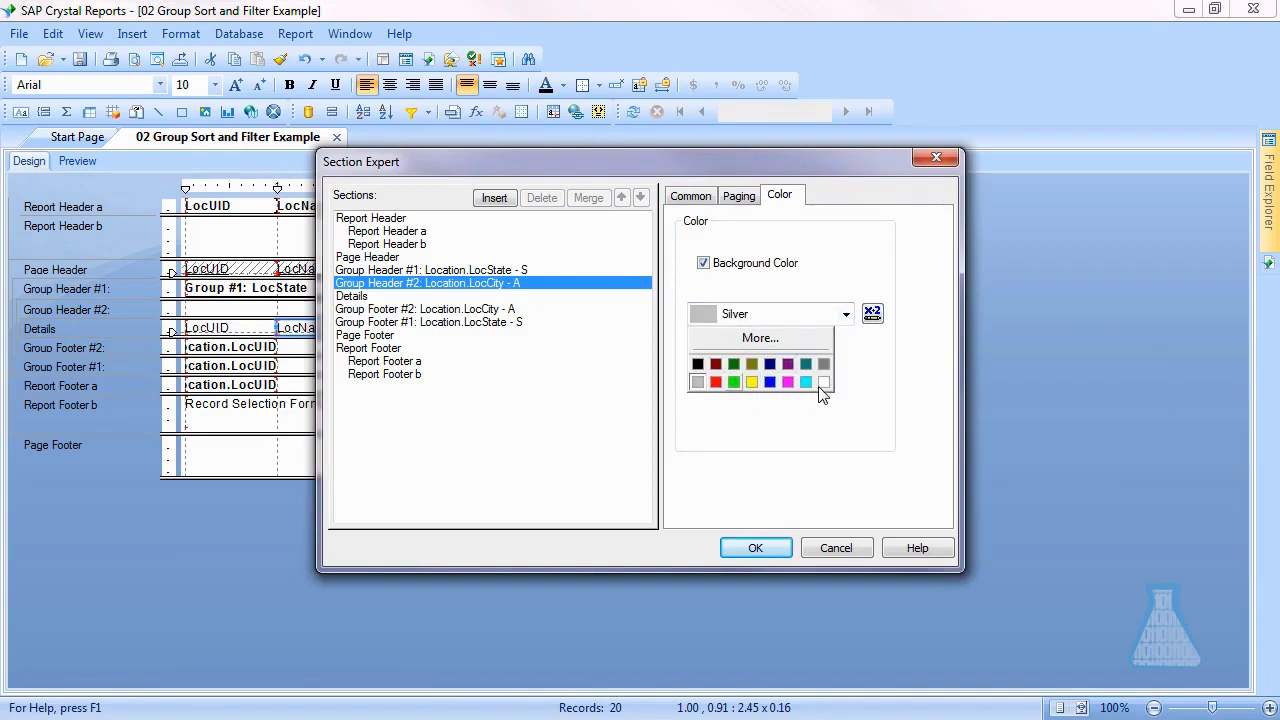
{"action": "left_click", "coordinate": [798, 345]}
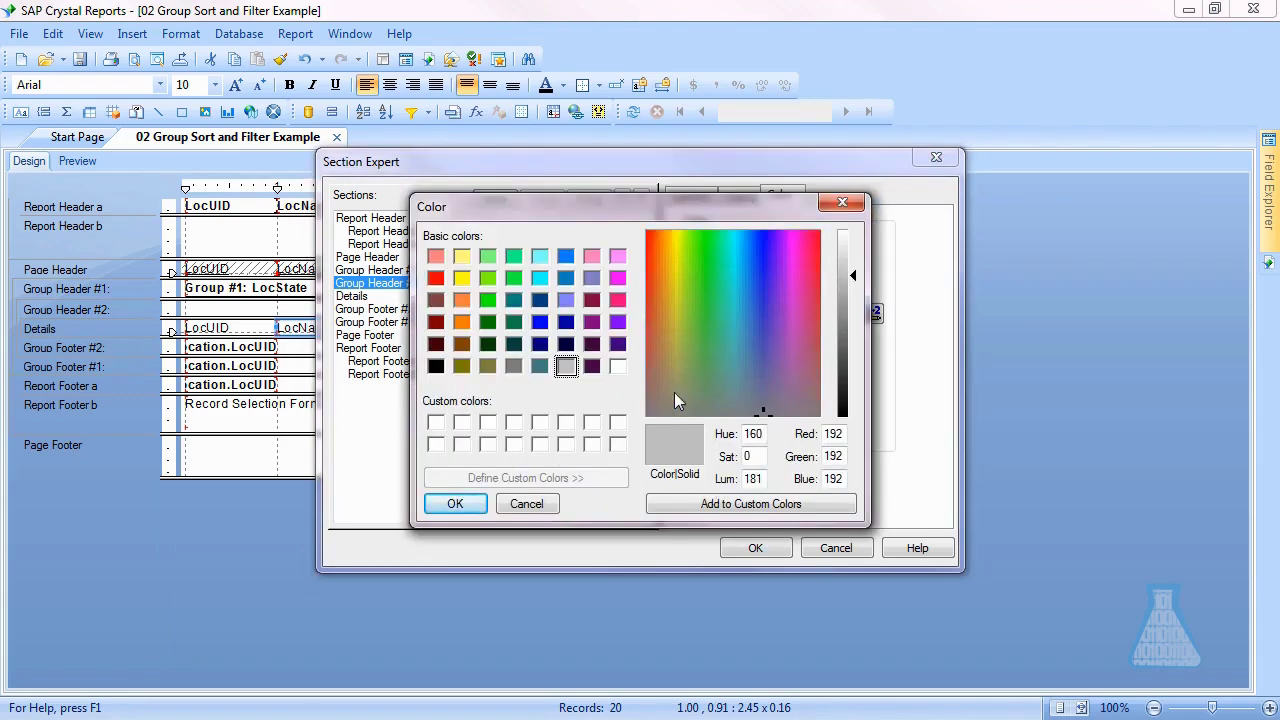
{"action": "left_click", "coordinate": [523, 510]}
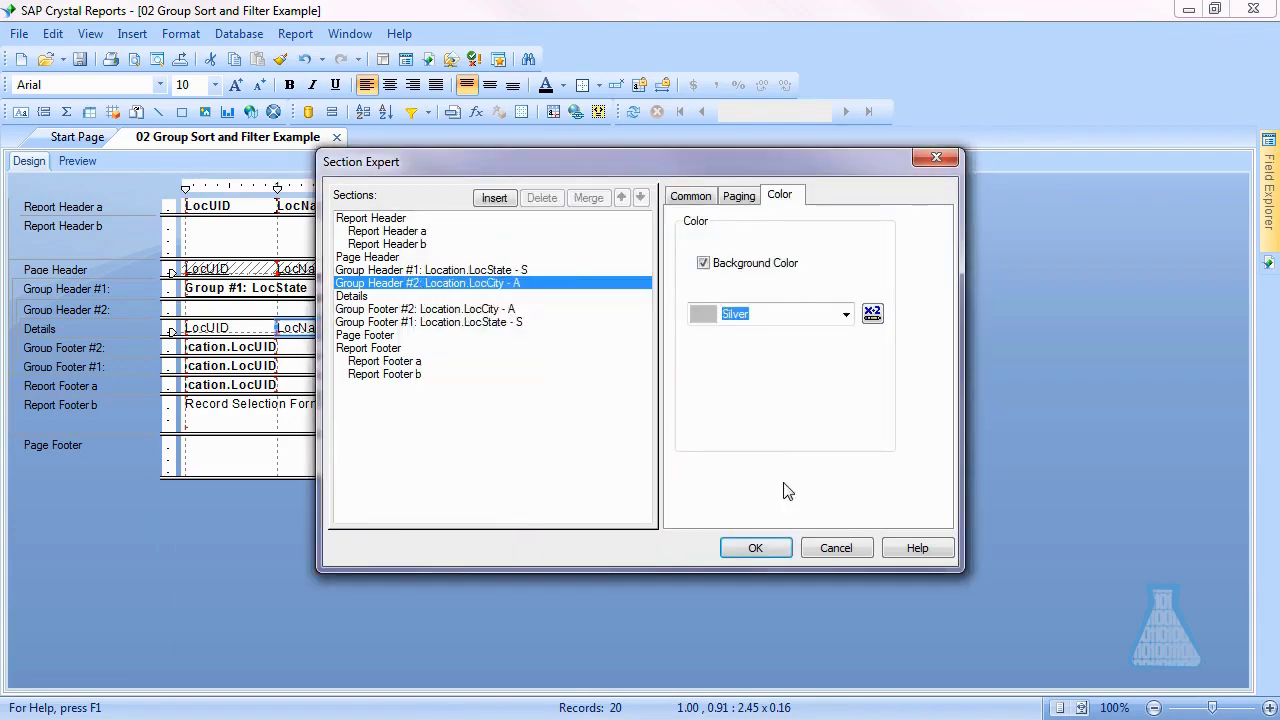
{"action": "left_click", "coordinate": [755, 547]}
{"action": "left_click", "coordinate": [77, 162]}
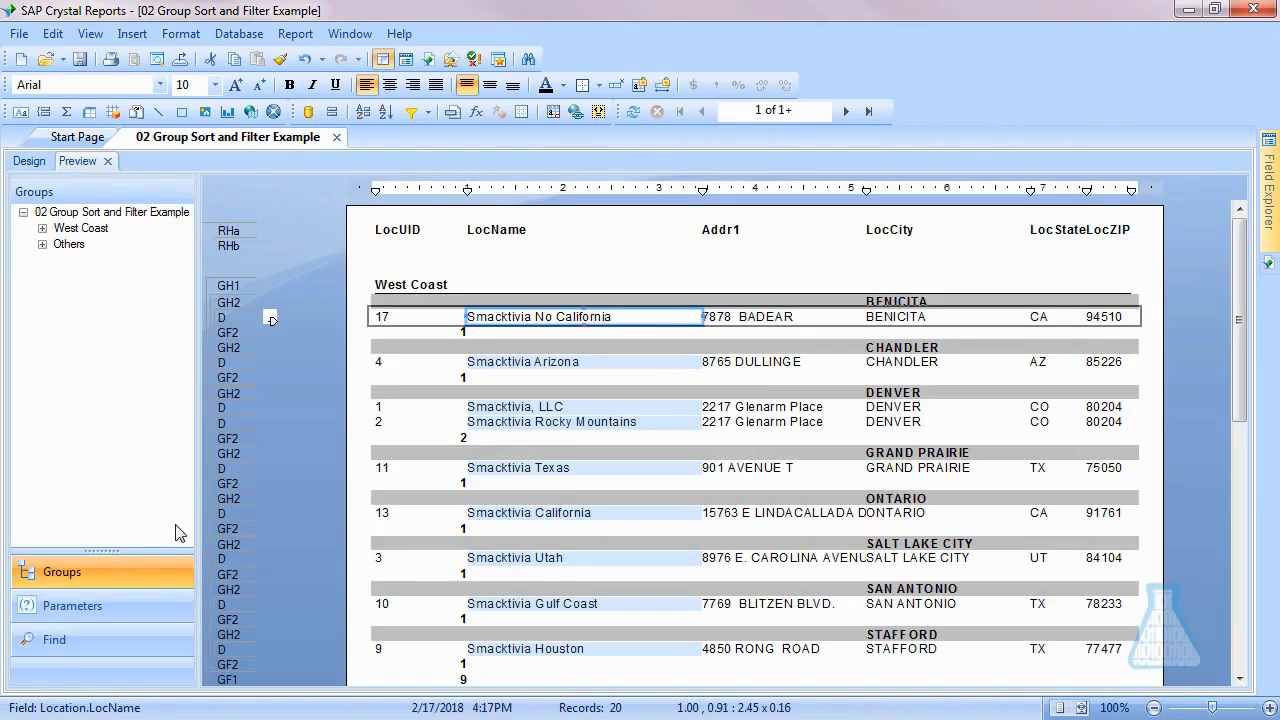
Left-align the LocUID counts in Group Footer #2 beneath the LocUID column.
{"action": "left_click", "coordinate": [444, 440]}
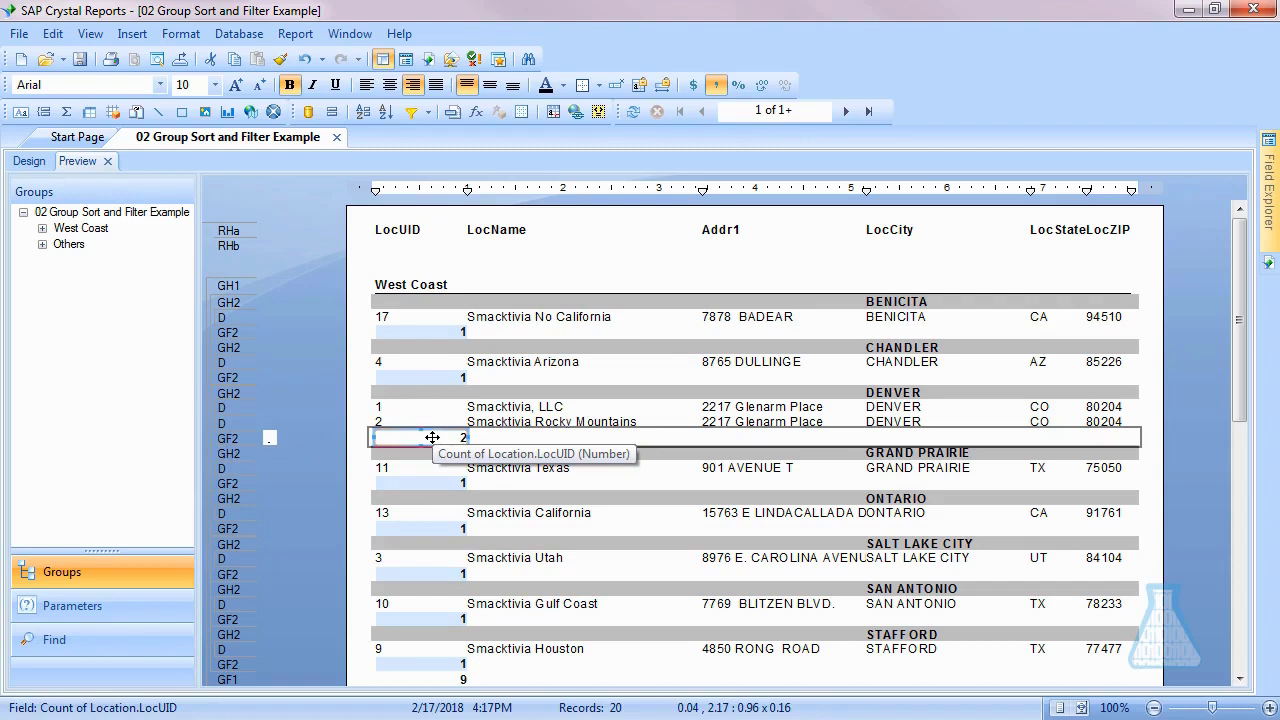
{"action": "left_click", "coordinate": [389, 85]}
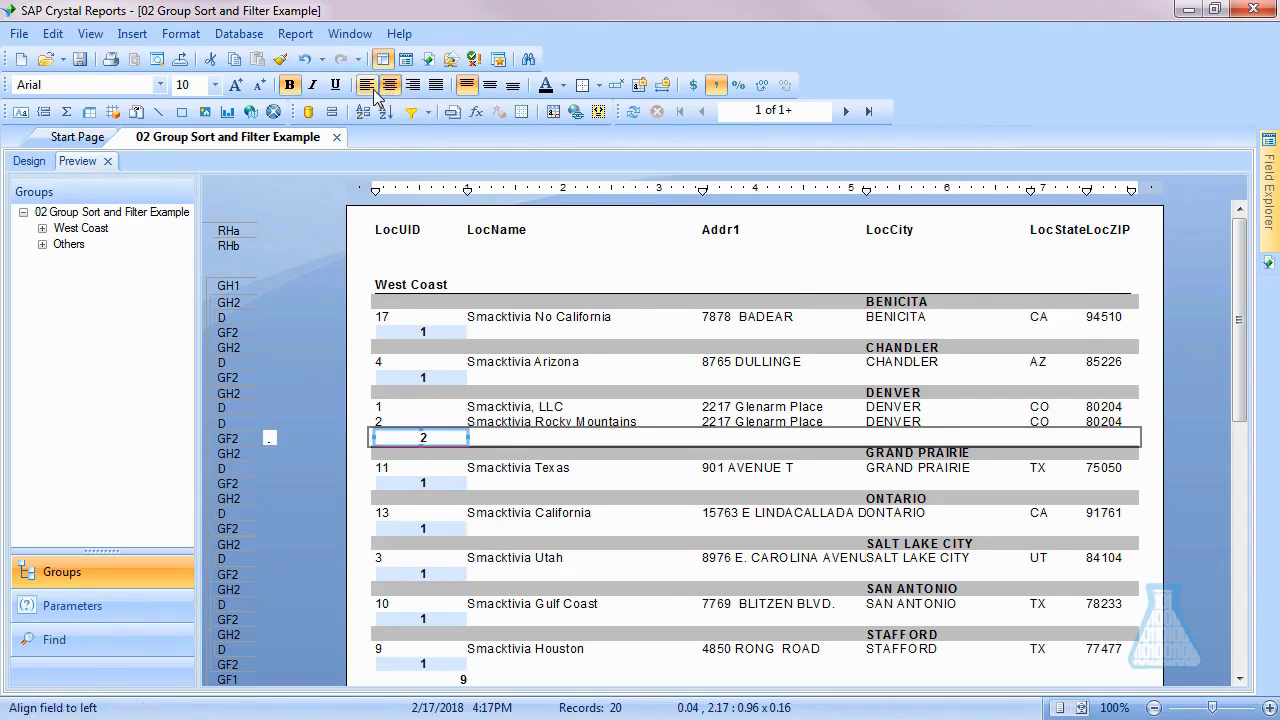
{"action": "left_click", "coordinate": [367, 85]}
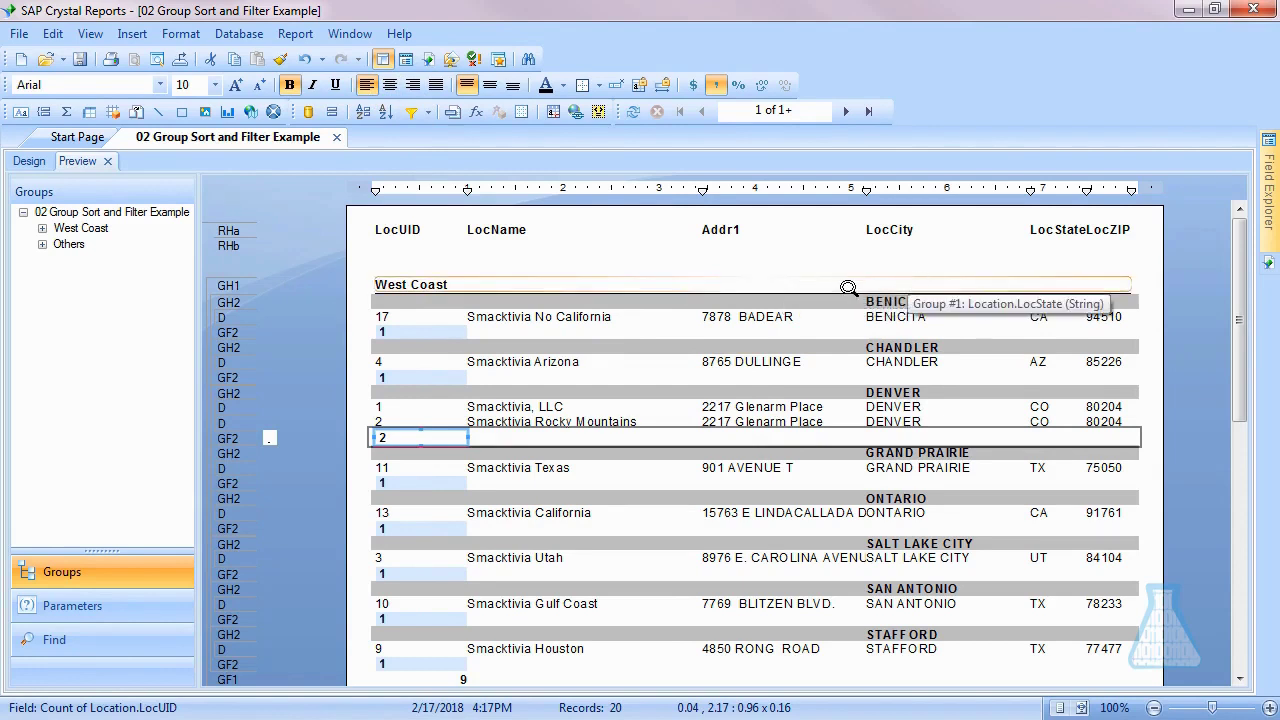
Stretch the Group #2 city name field from the left margin to the right edge, 7.88 wide.
{"action": "left_click", "coordinate": [906, 303]}
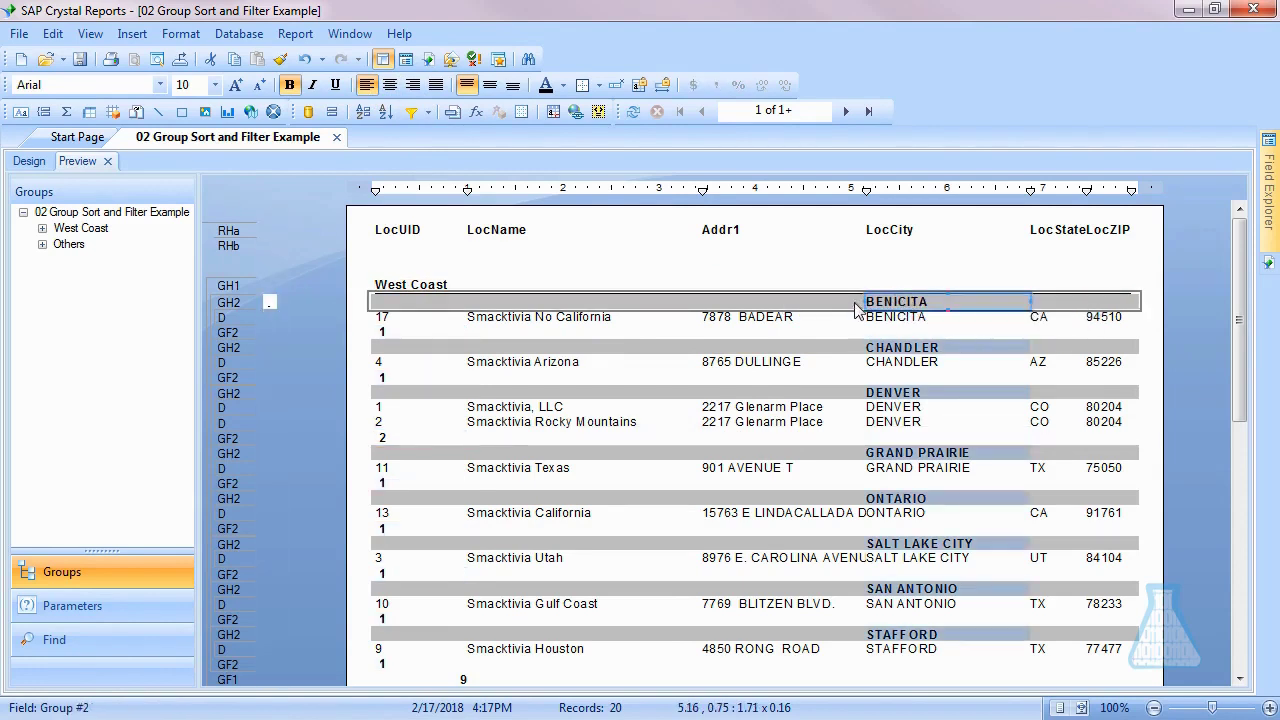
{"action": "left_click_drag", "start_coordinate": [865, 301], "coordinate": [368, 287]}
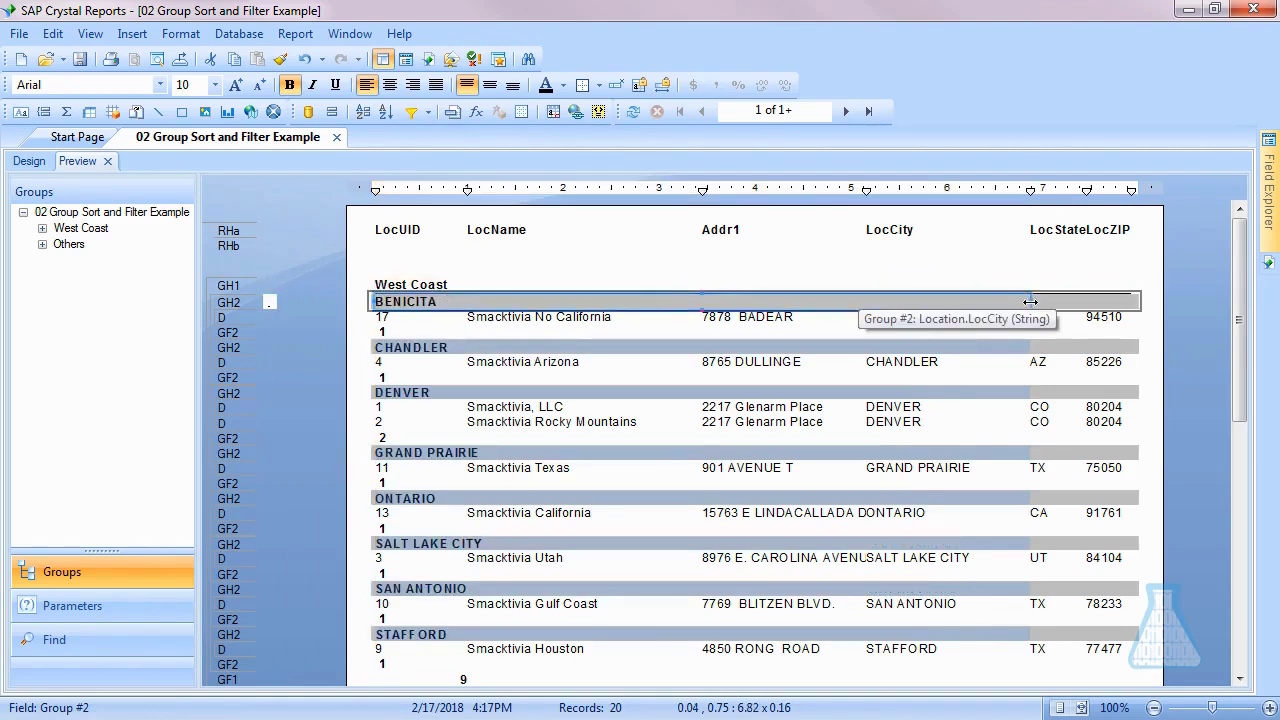
{"action": "left_click_drag", "start_coordinate": [1030, 302], "coordinate": [1134, 301]}
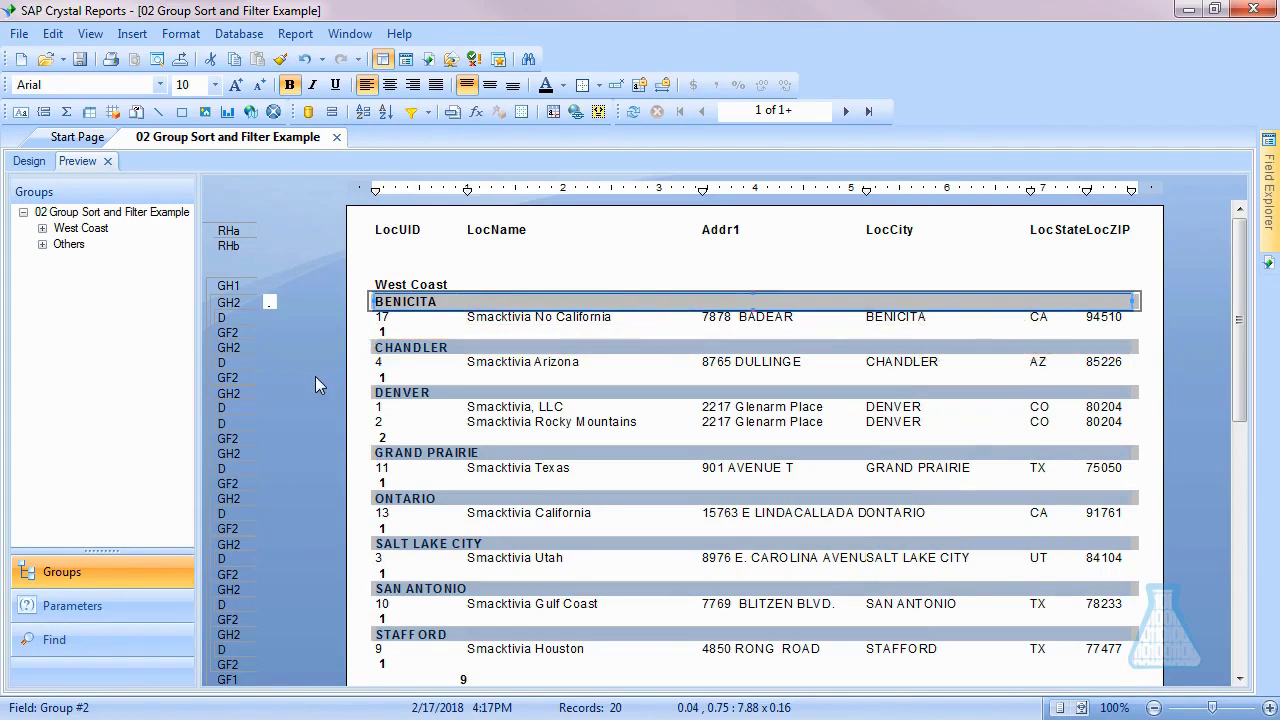
{"action": "scroll", "coordinate": [572, 478], "scroll_direction": "down", "scroll_amount": 6}
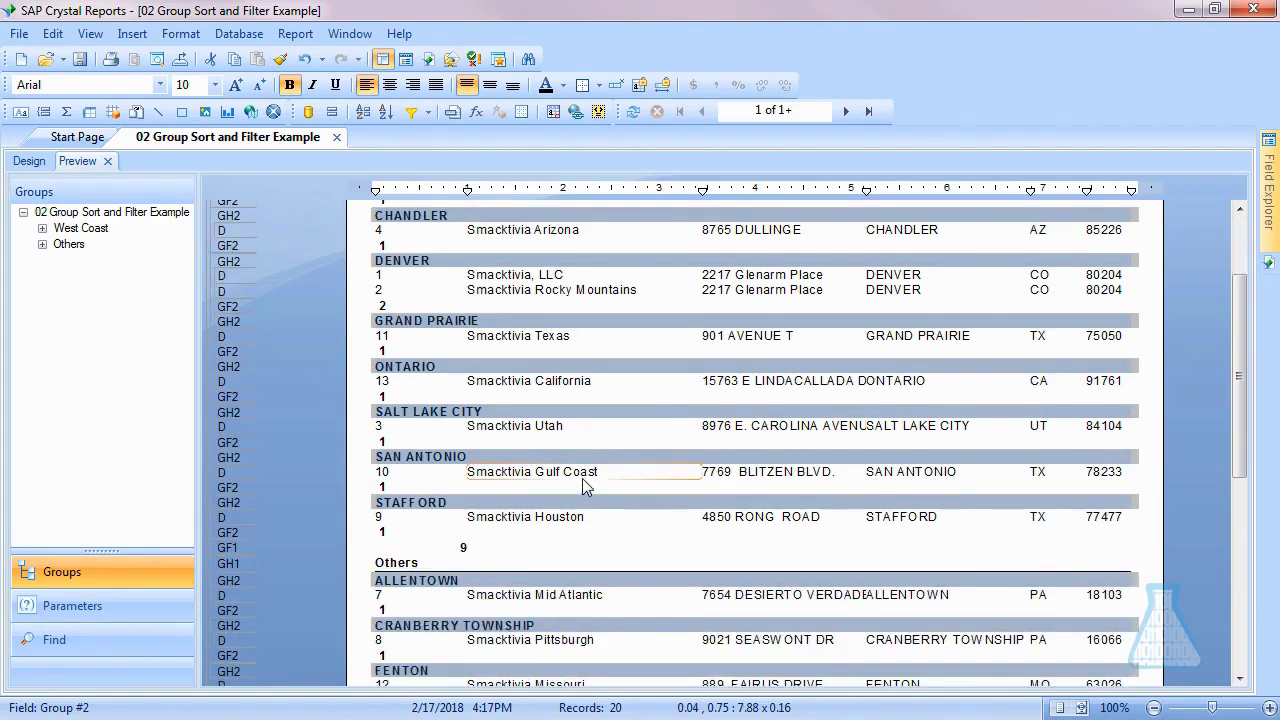
{"action": "scroll", "coordinate": [585, 478], "scroll_direction": "down", "scroll_amount": 6}
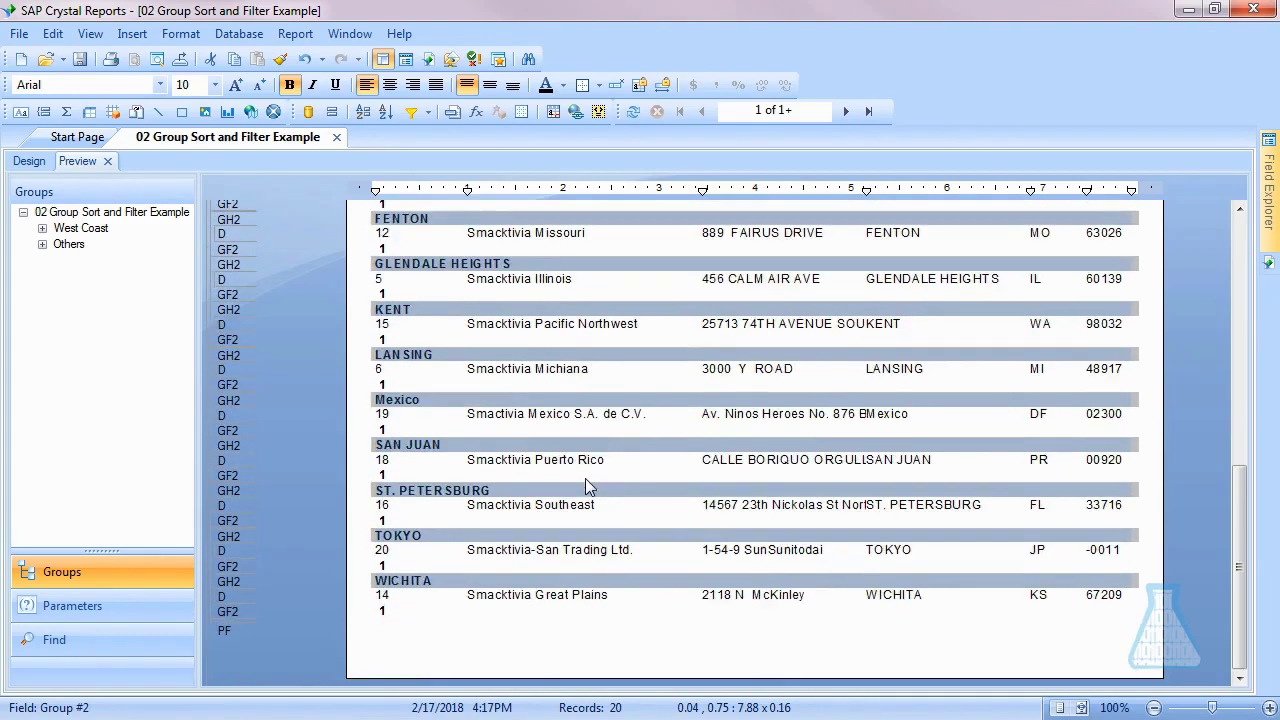
{"action": "scroll", "coordinate": [585, 485], "scroll_direction": "up", "scroll_amount": 12}
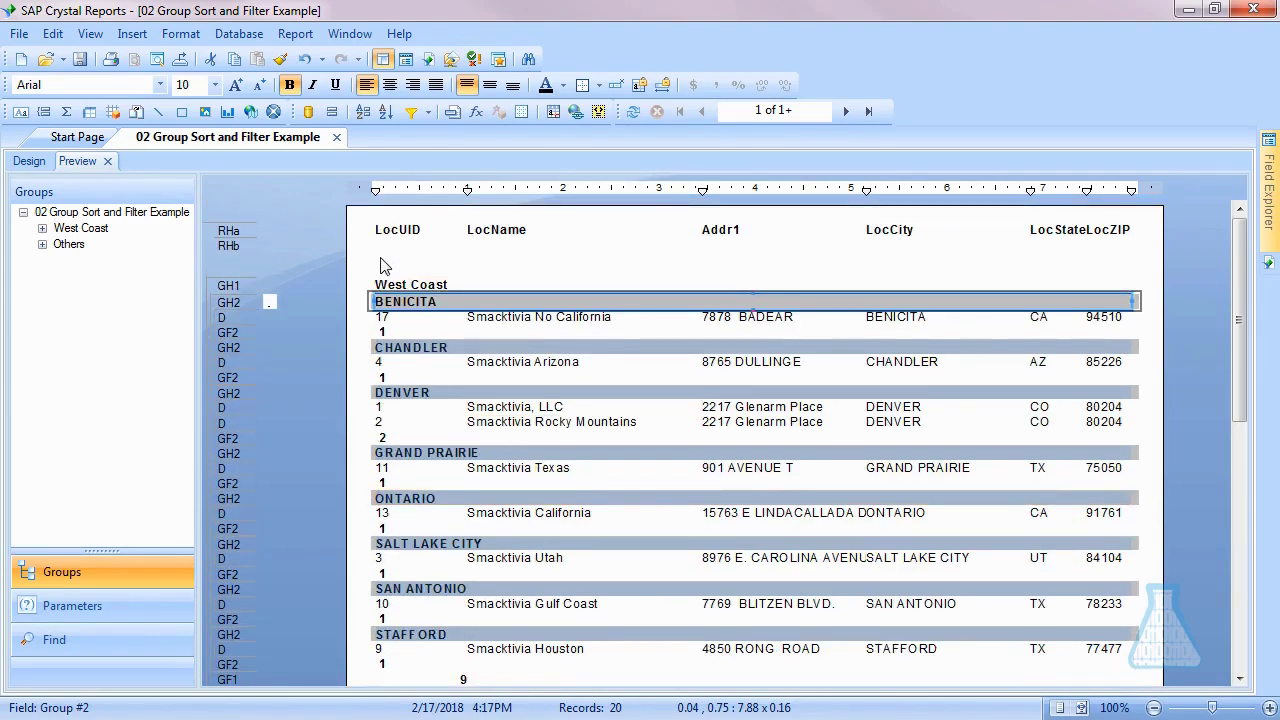
Fill Summary Info with the author, keywords 'Locations, Training', a description, and title 'Grouped Locaton Report'.
{"action": "left_click", "coordinate": [35, 163]}
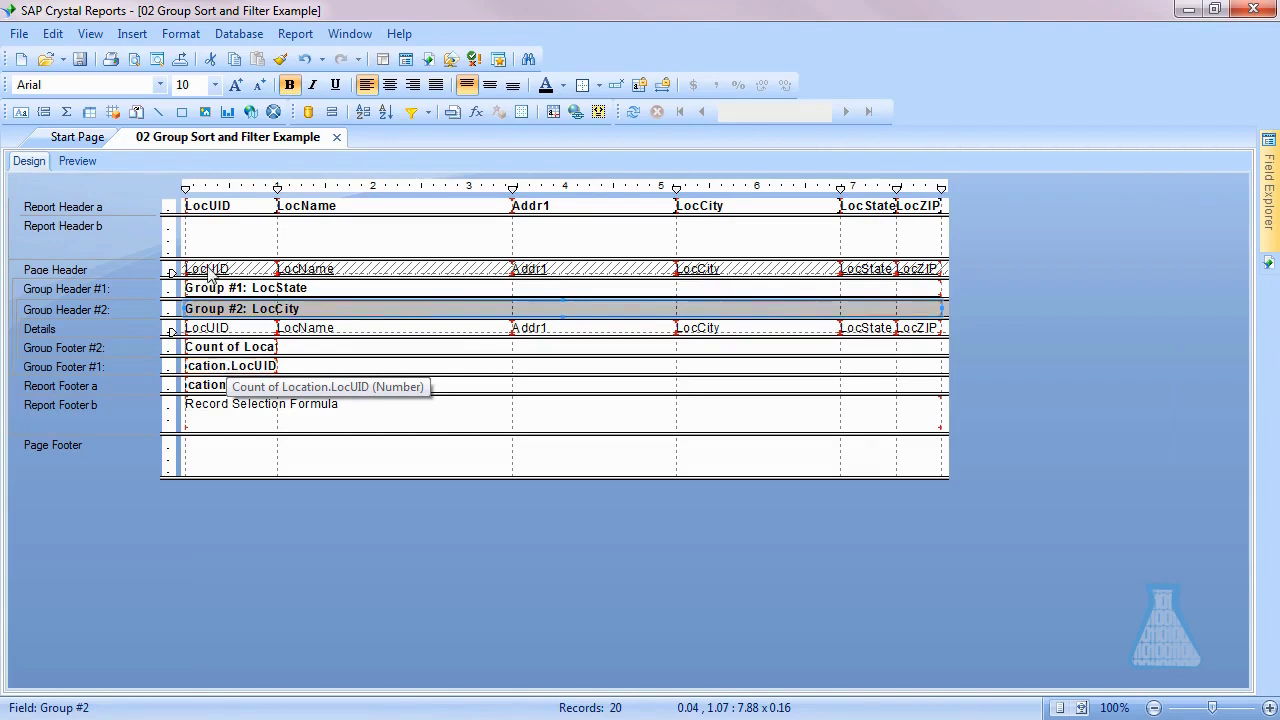
{"action": "left_click", "coordinate": [21, 40]}
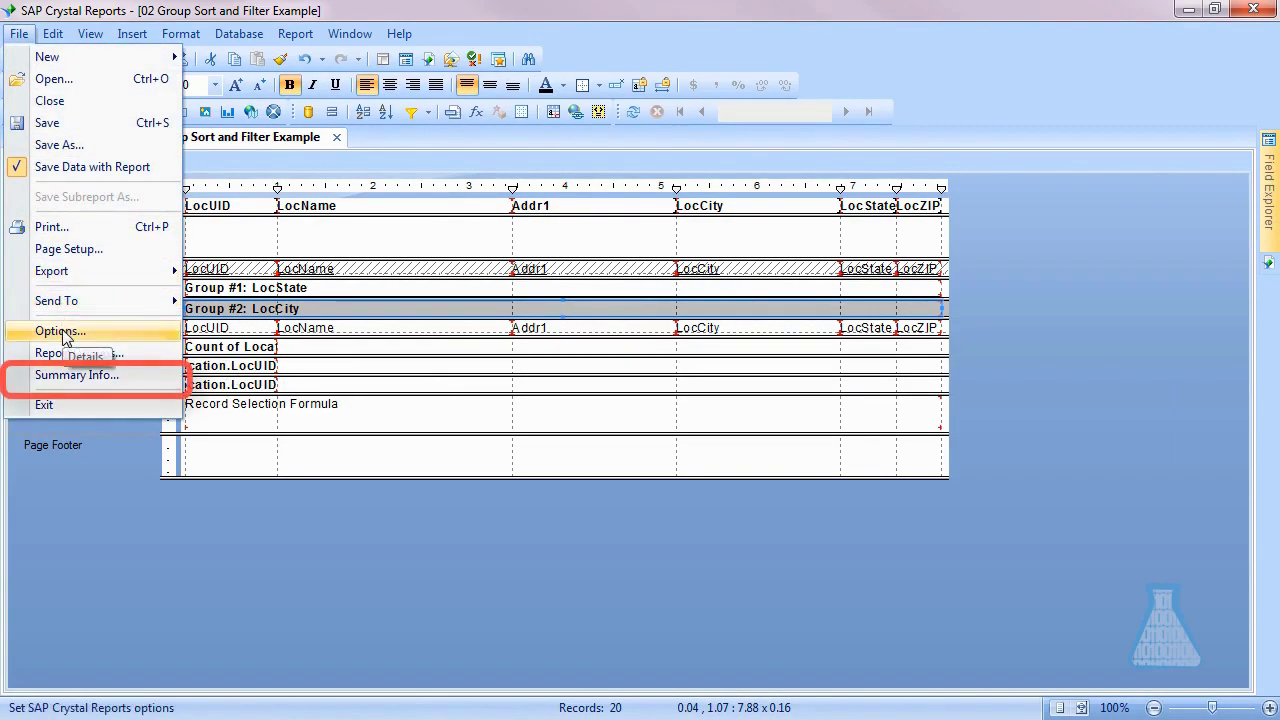
{"action": "left_click", "coordinate": [114, 380]}
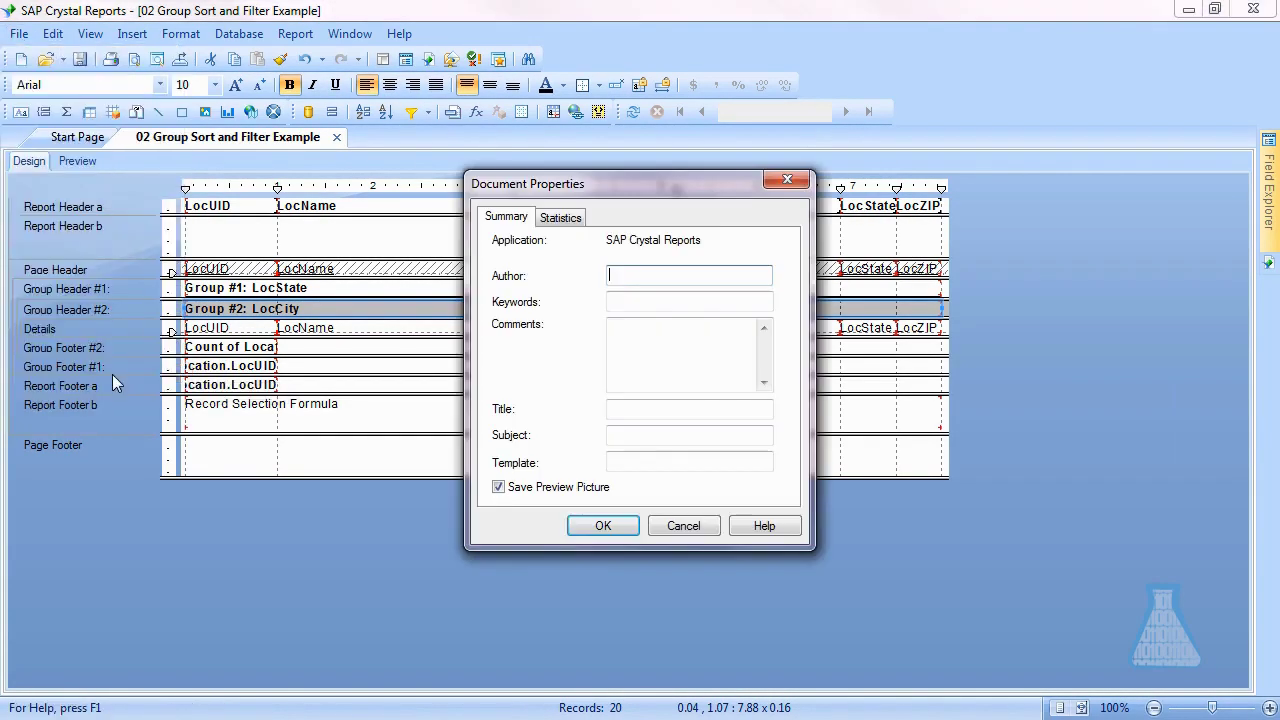
{"action": "left_click", "coordinate": [642, 275]}
{"action": "type", "text": "McKay"}
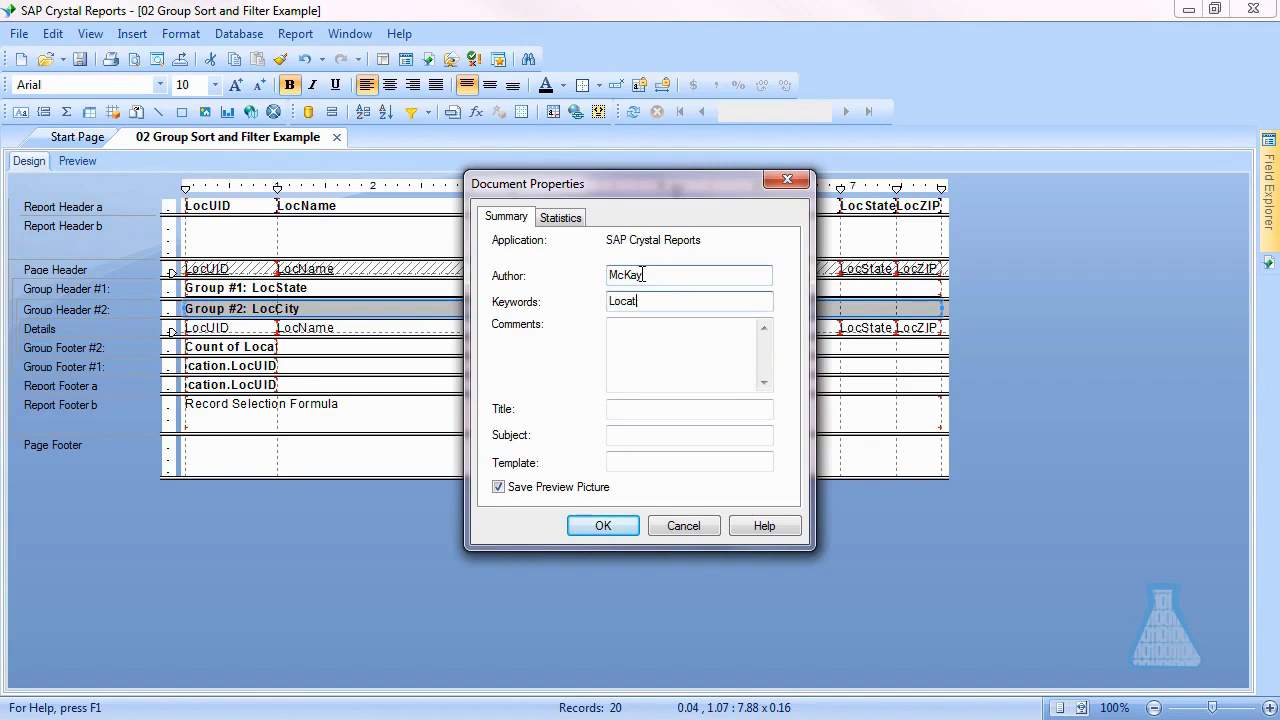
{"action": "type", "text": "Locations, Training"}
{"action": "key", "text": "Tab"}
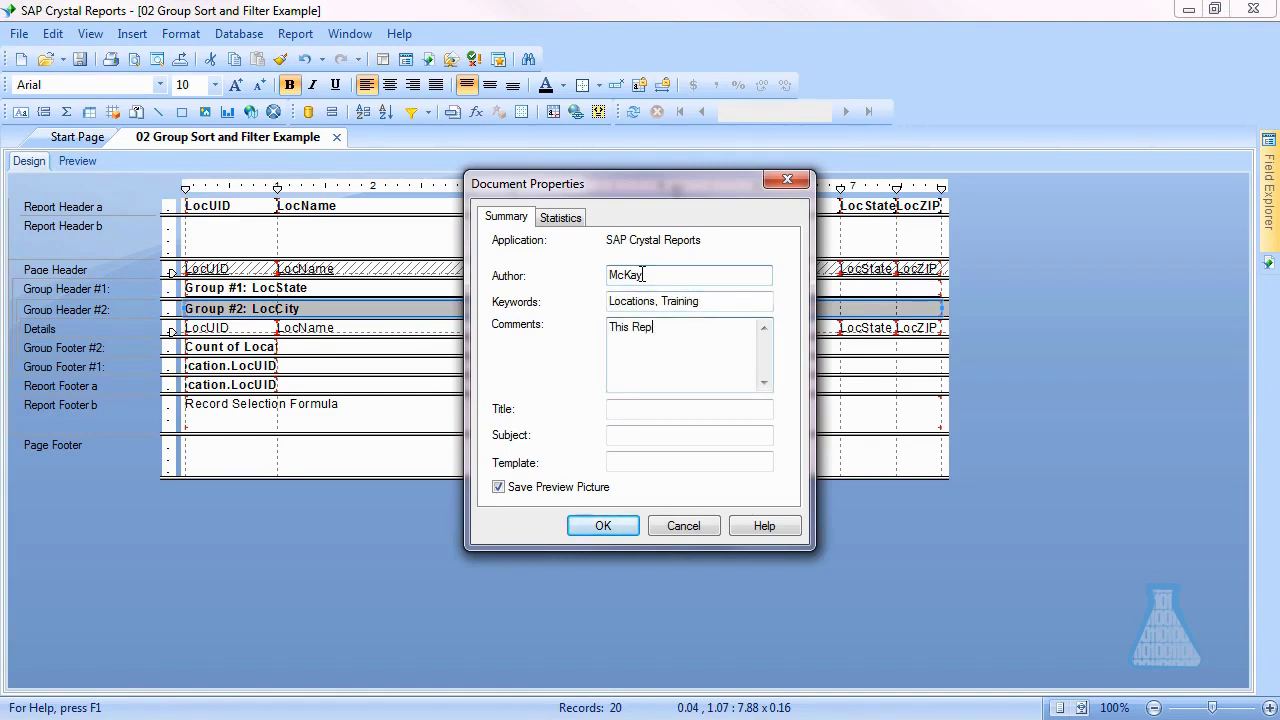
{"action": "type", "text": "This Report shows a list of locations grouped"}
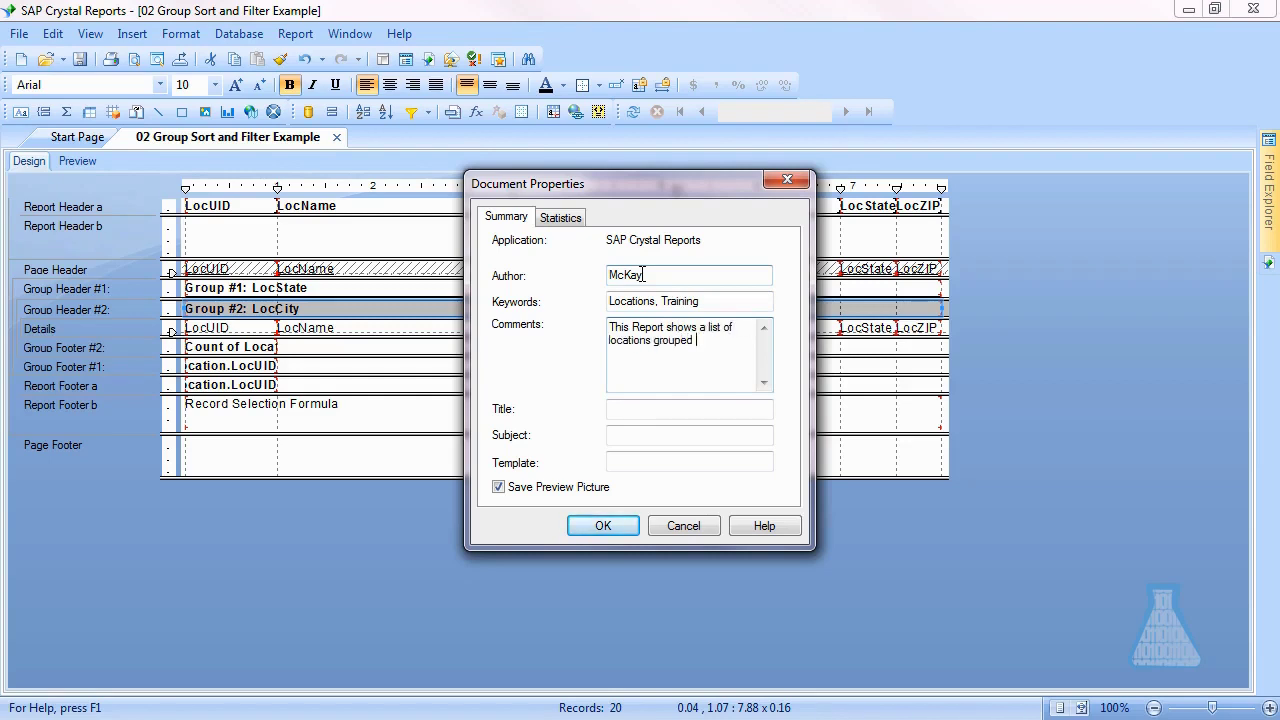
{"action": "type", "text": " by WestCoast and Other."}
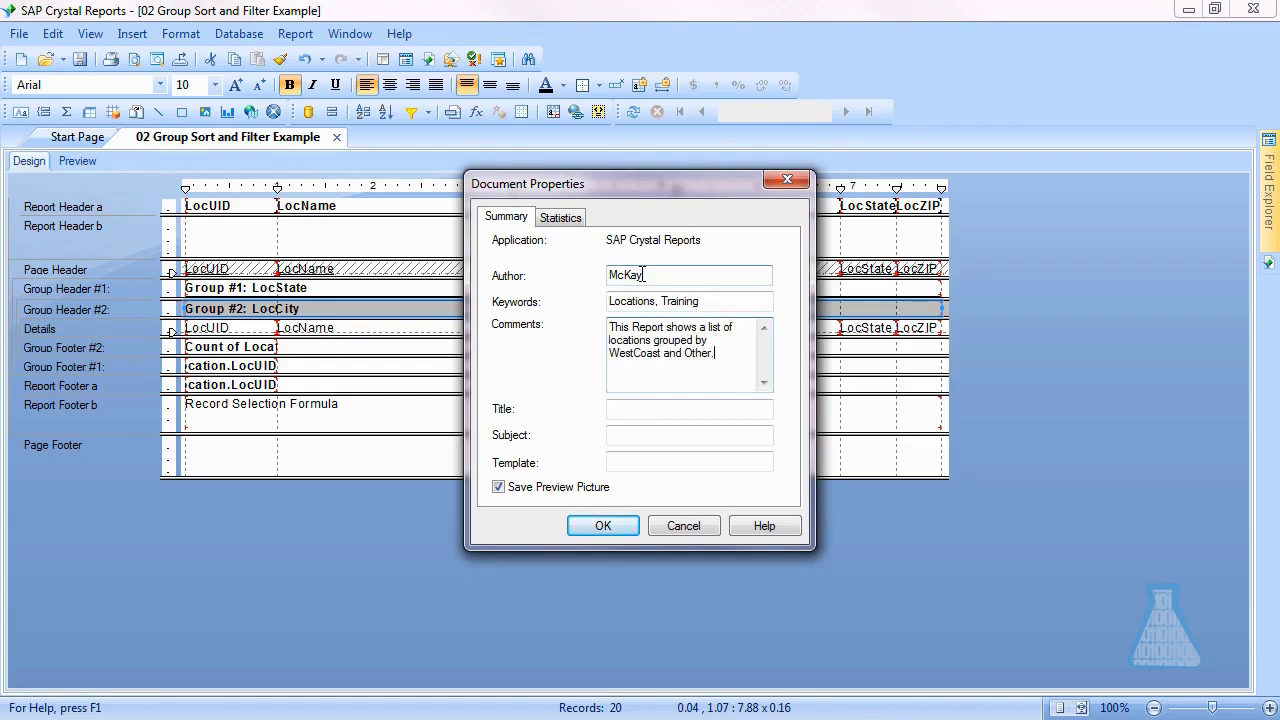
{"action": "left_click", "coordinate": [664, 410]}
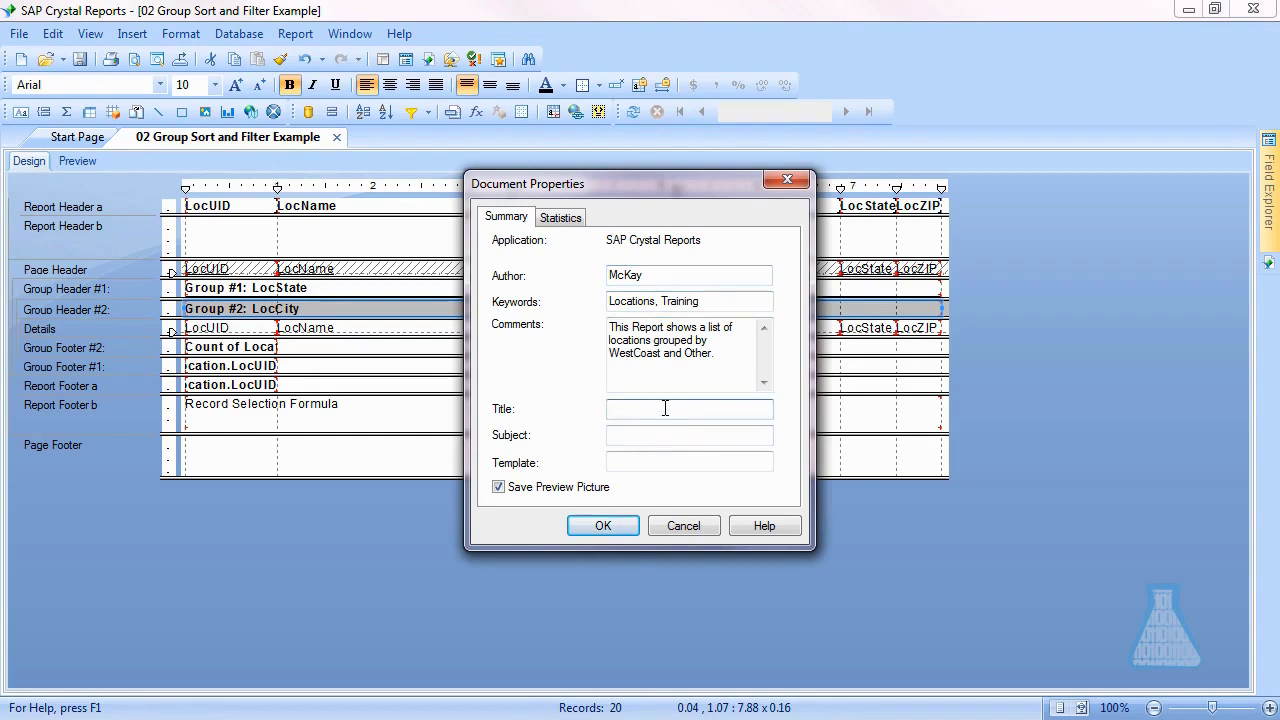
{"action": "type", "text": "Grouped Locaton Report"}
{"action": "key", "text": "Tab"}
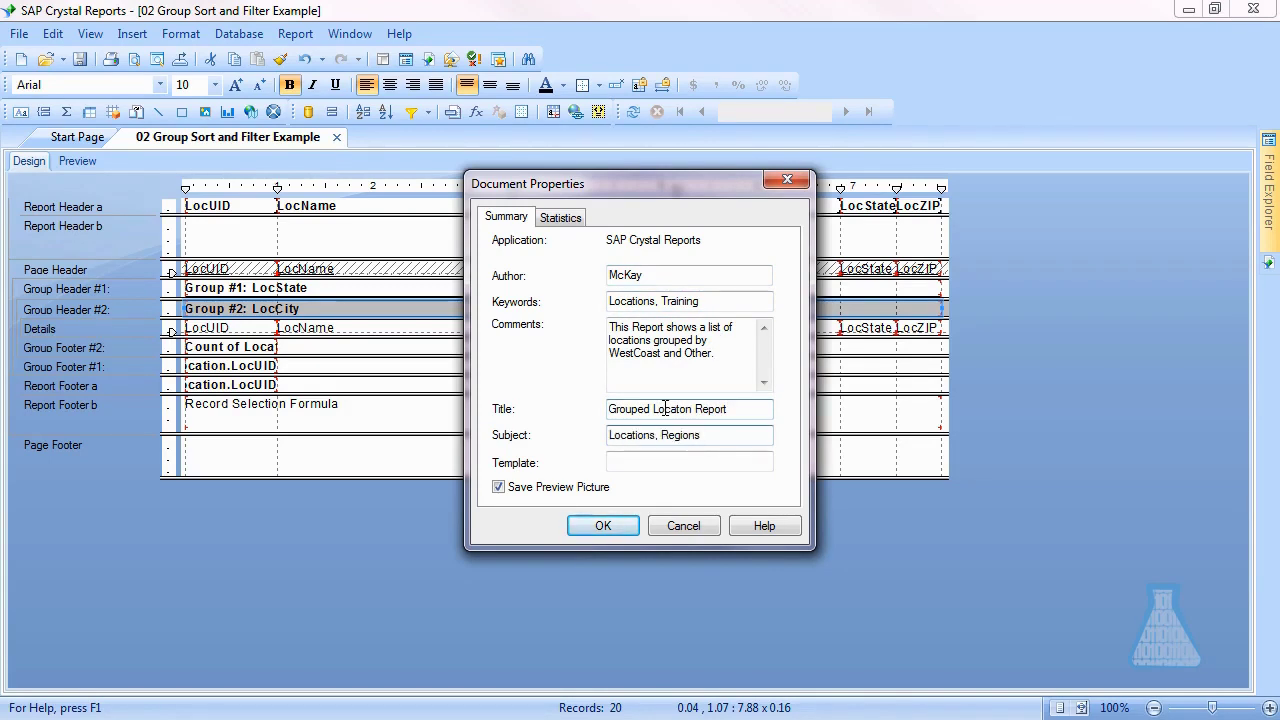
{"action": "left_click", "coordinate": [603, 526]}
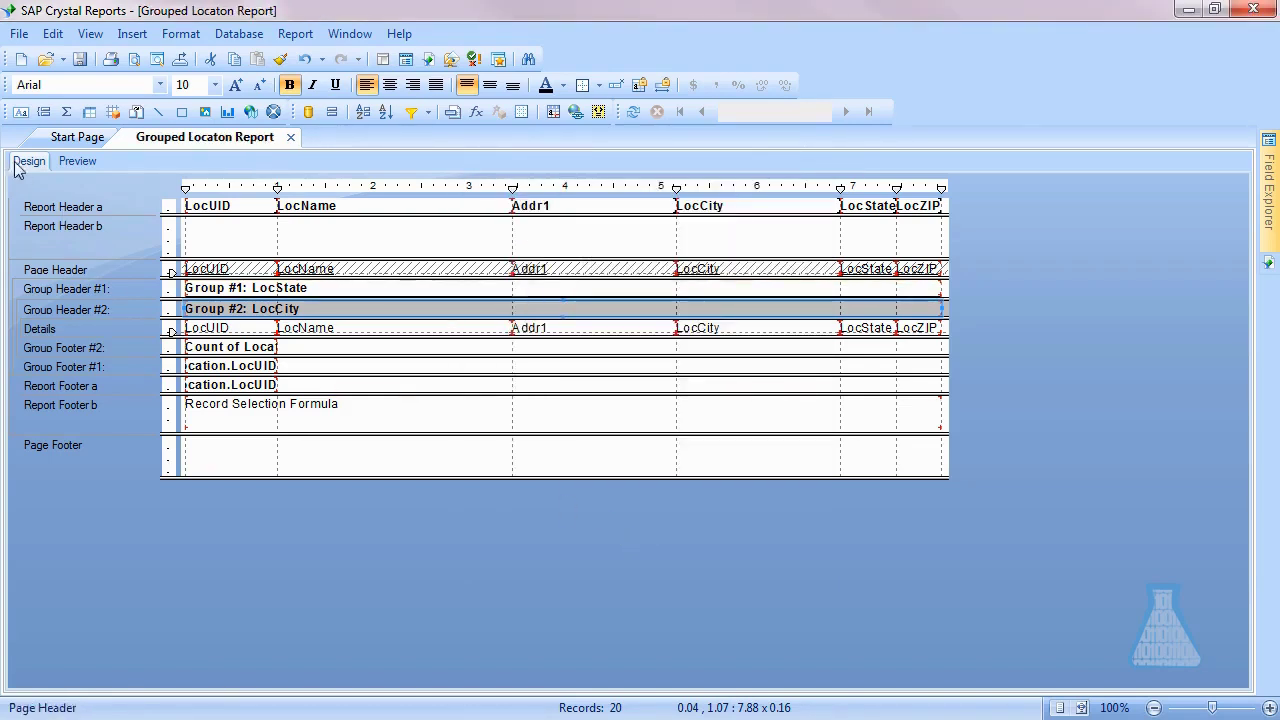
Save the report, dock the Field Explorer, preview, and expand Special Fields to Report Title.
{"action": "left_click", "coordinate": [79, 59]}
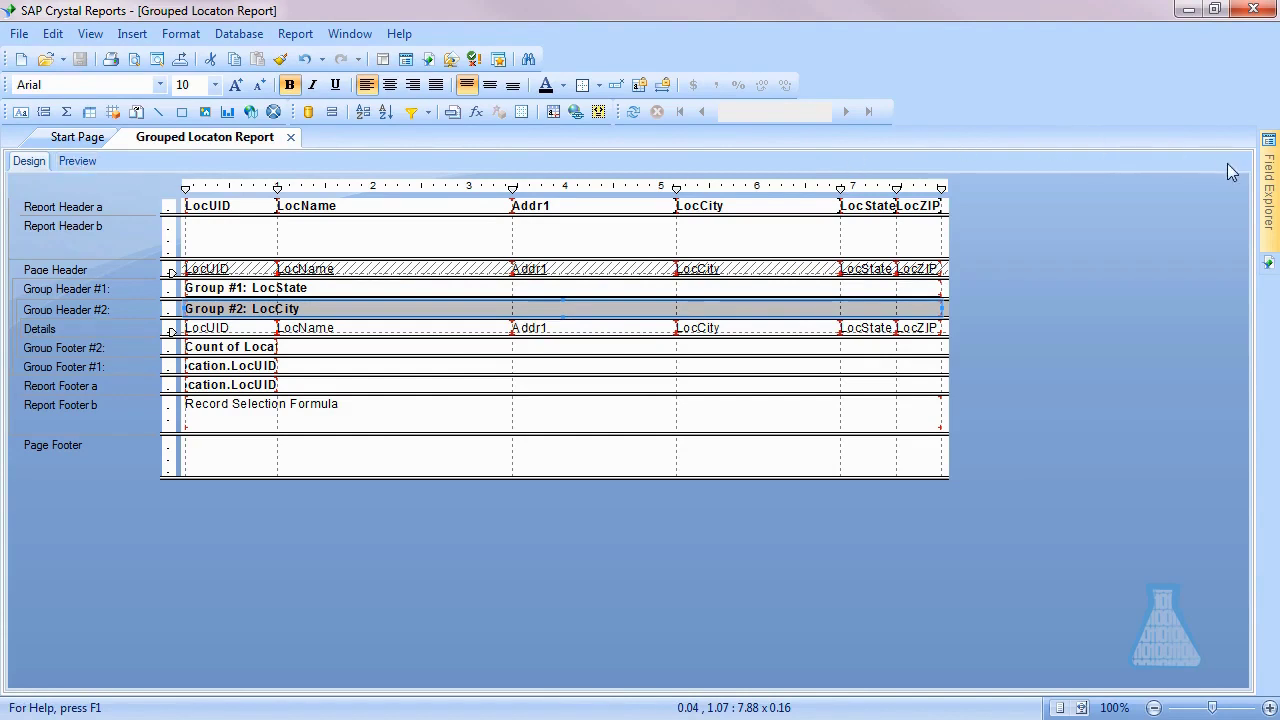
{"action": "mouse_move", "coordinate": [1267, 184]}
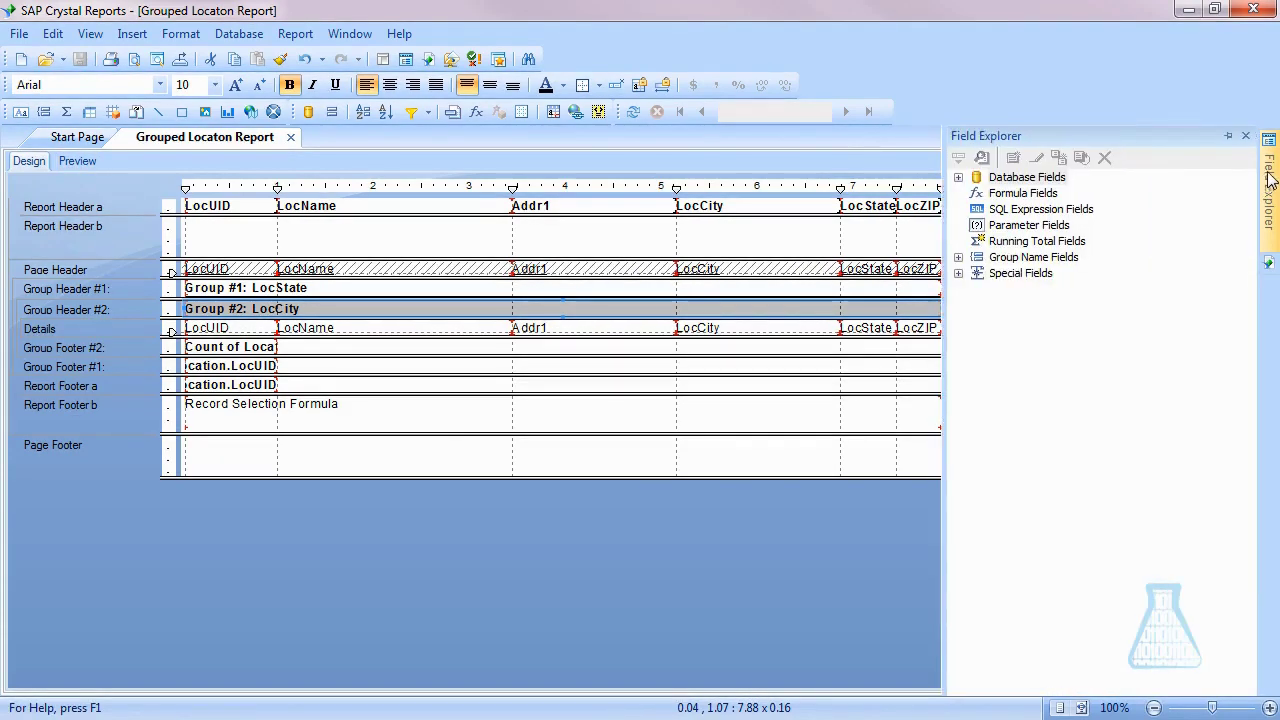
{"action": "left_click", "coordinate": [1229, 135]}
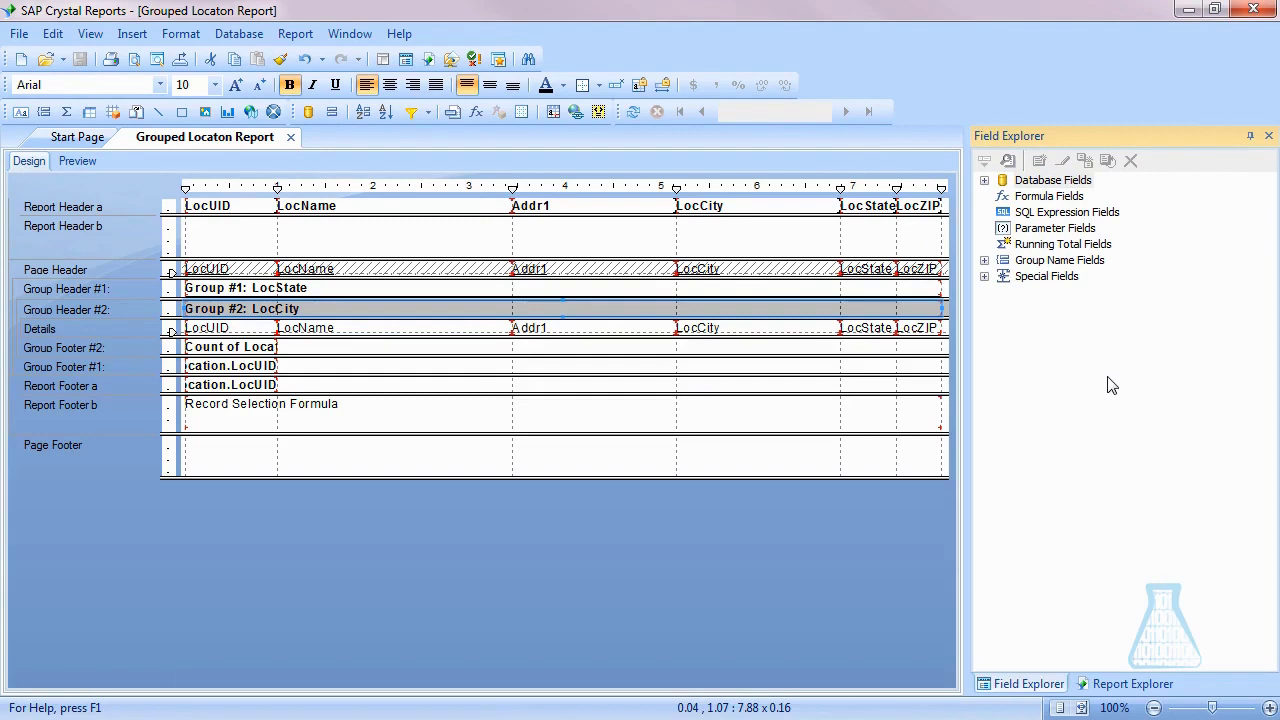
{"action": "left_click", "coordinate": [77, 161]}
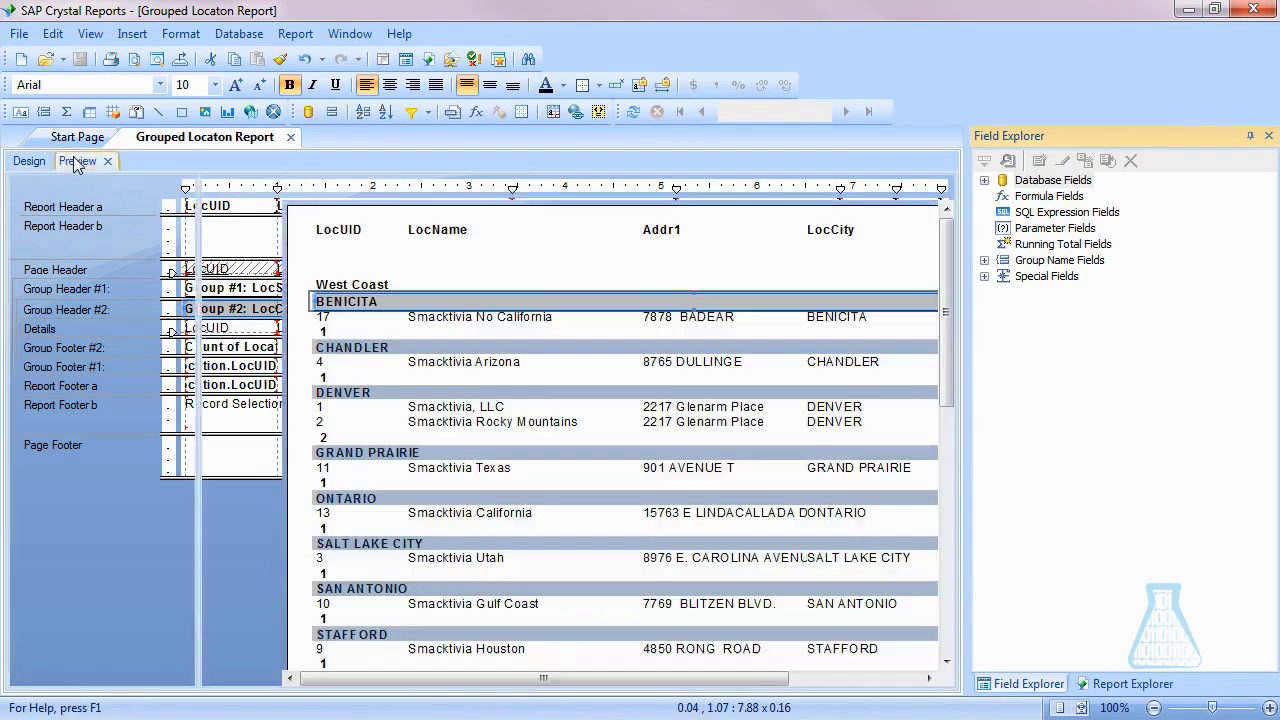
{"action": "left_click", "coordinate": [985, 276]}
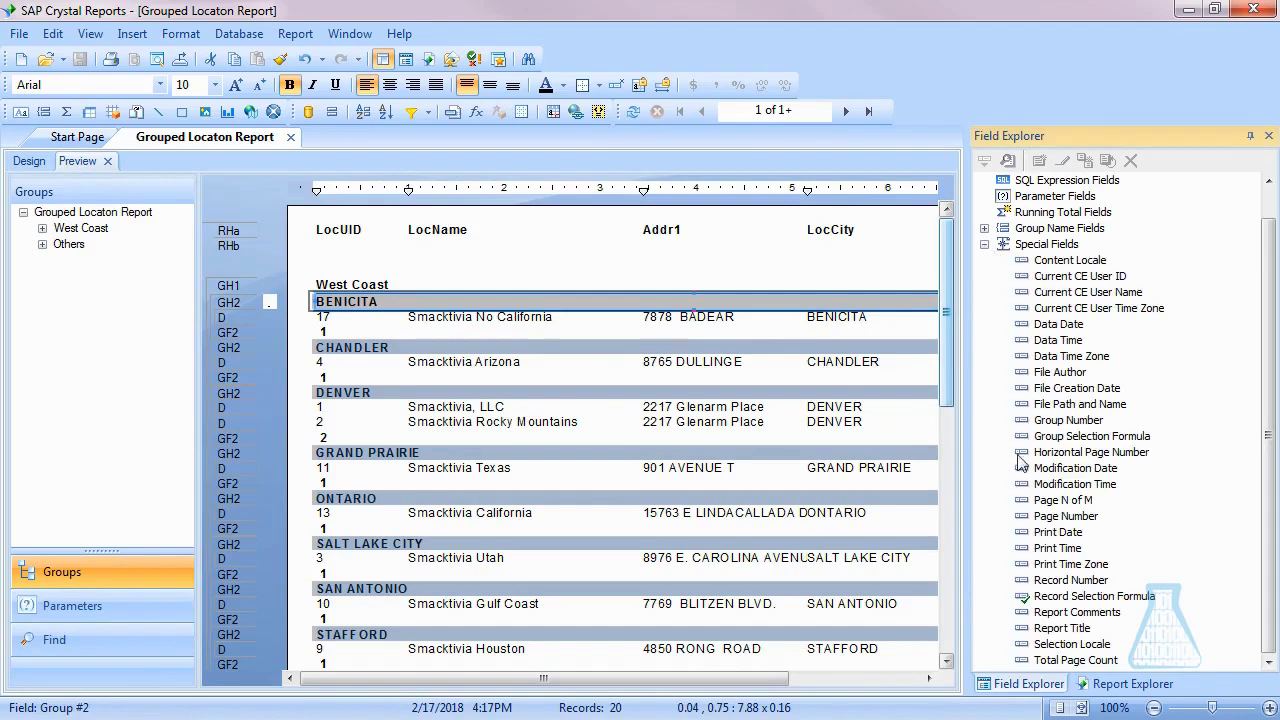
{"action": "left_click", "coordinate": [1058, 631]}
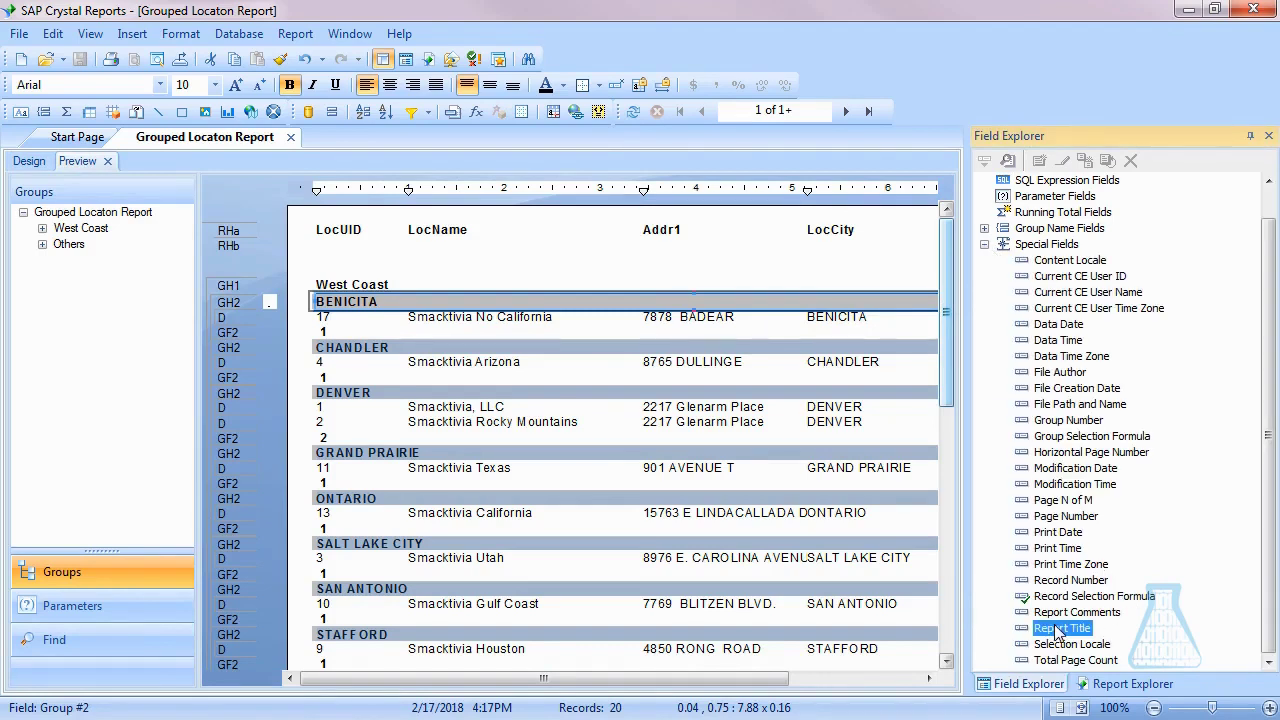
Place the Report Title field in Report Header b, stretched wider and taller.
{"action": "left_click_drag", "start_coordinate": [1058, 631], "coordinate": [313, 245]}
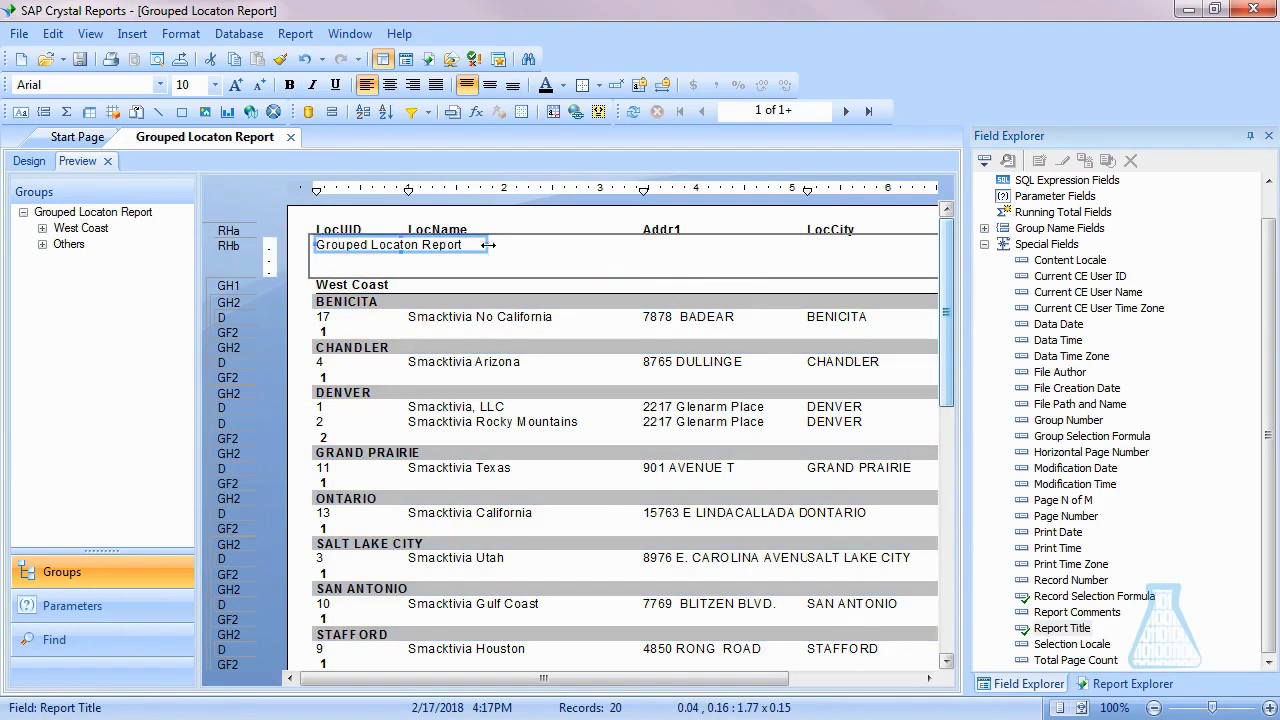
{"action": "left_click_drag", "start_coordinate": [489, 244], "coordinate": [898, 243]}
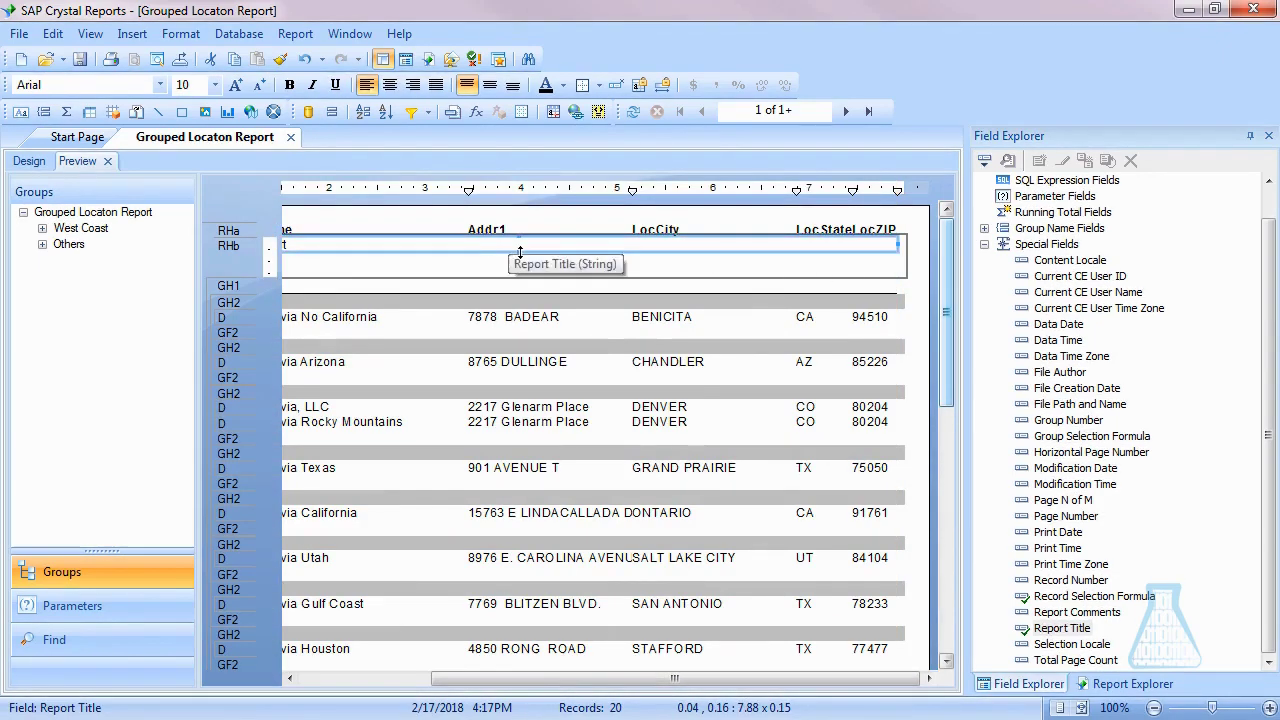
{"action": "left_click_drag", "start_coordinate": [520, 259], "coordinate": [520, 272]}
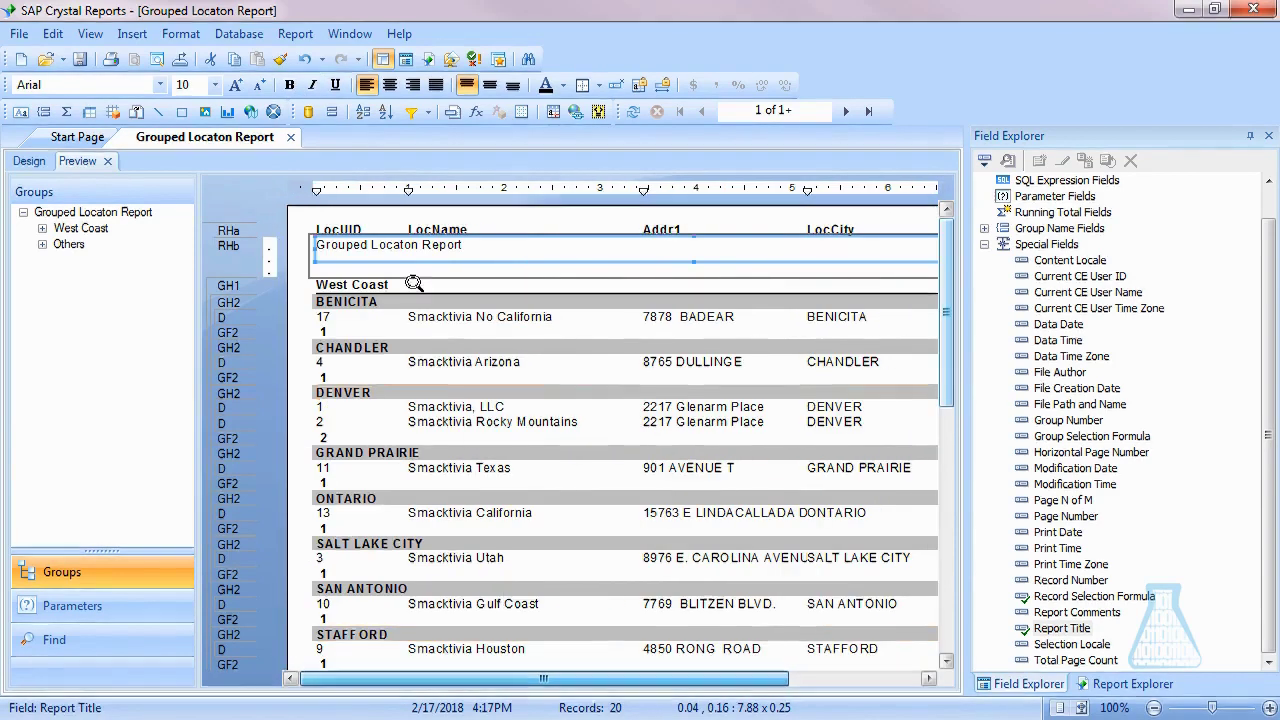
Make the report title bold with a 16 pt font size.
{"action": "left_click", "coordinate": [290, 86]}
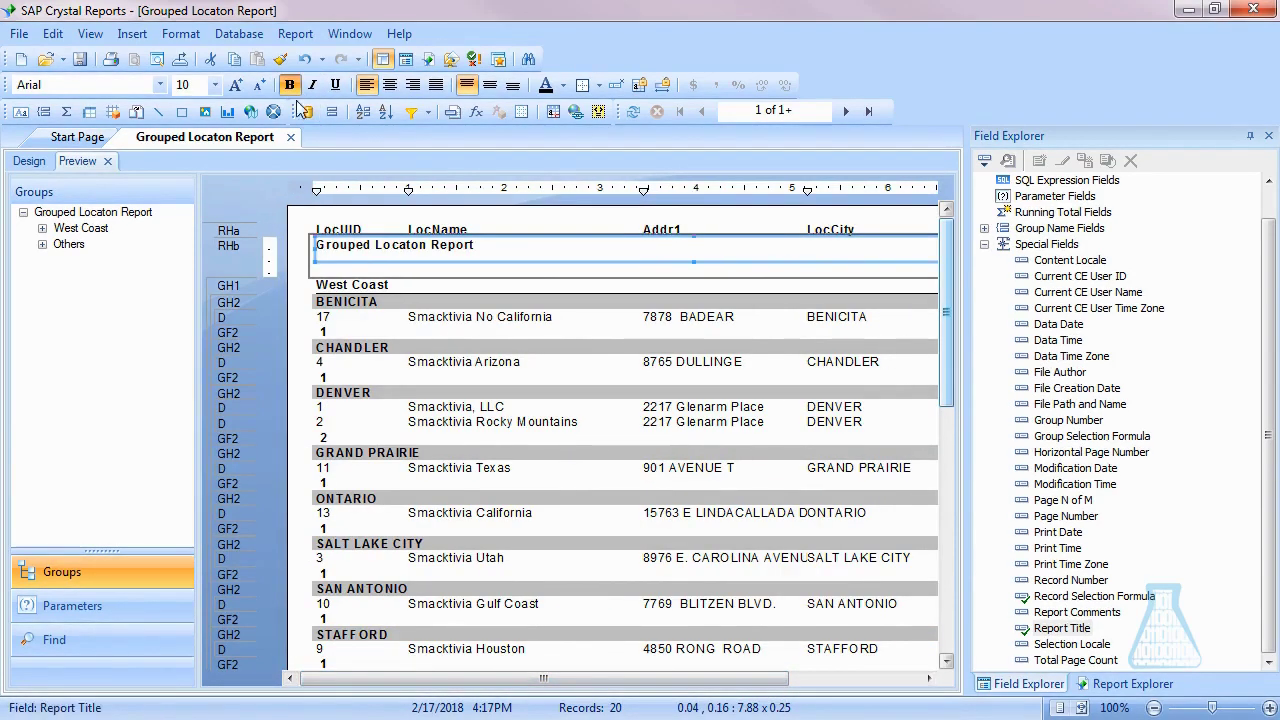
{"action": "left_click", "coordinate": [215, 86]}
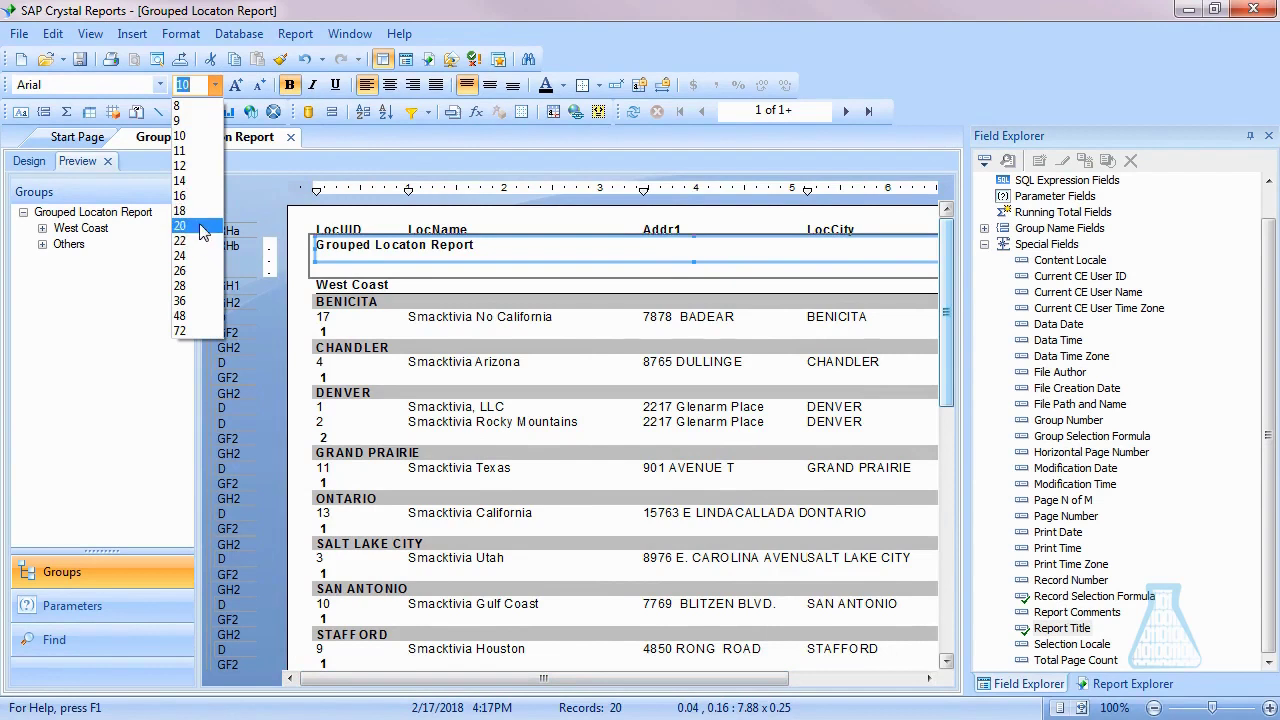
{"action": "left_click", "coordinate": [201, 228]}
{"action": "left_click", "coordinate": [215, 85]}
{"action": "left_click", "coordinate": [183, 182]}
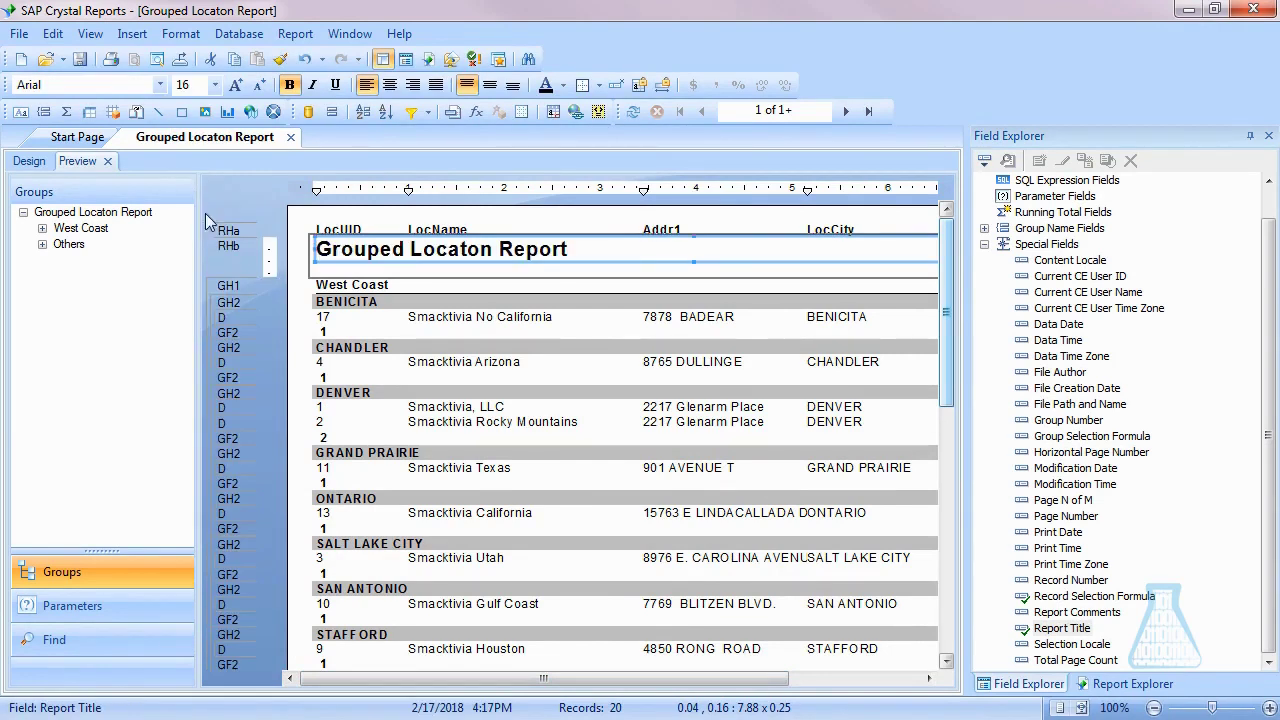
Use Format Field to set the title's Bottom border line style to Double.
{"action": "right_click", "coordinate": [674, 250]}
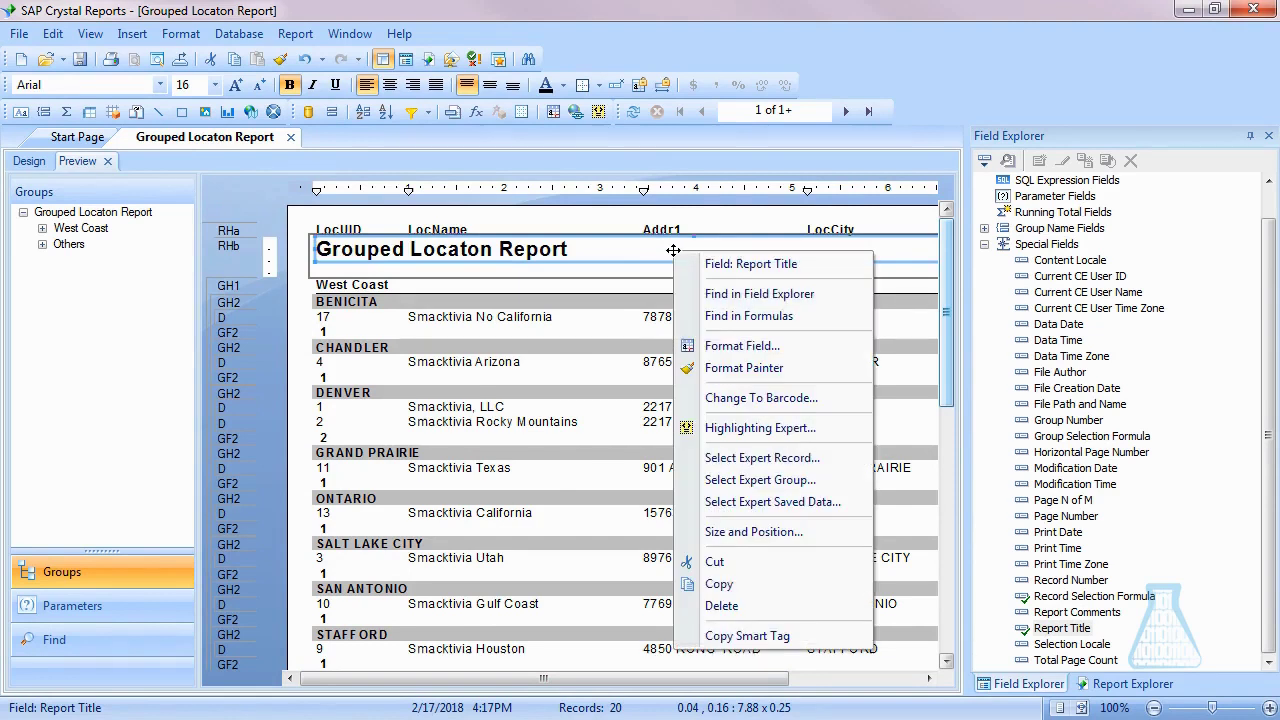
{"action": "left_click", "coordinate": [727, 351]}
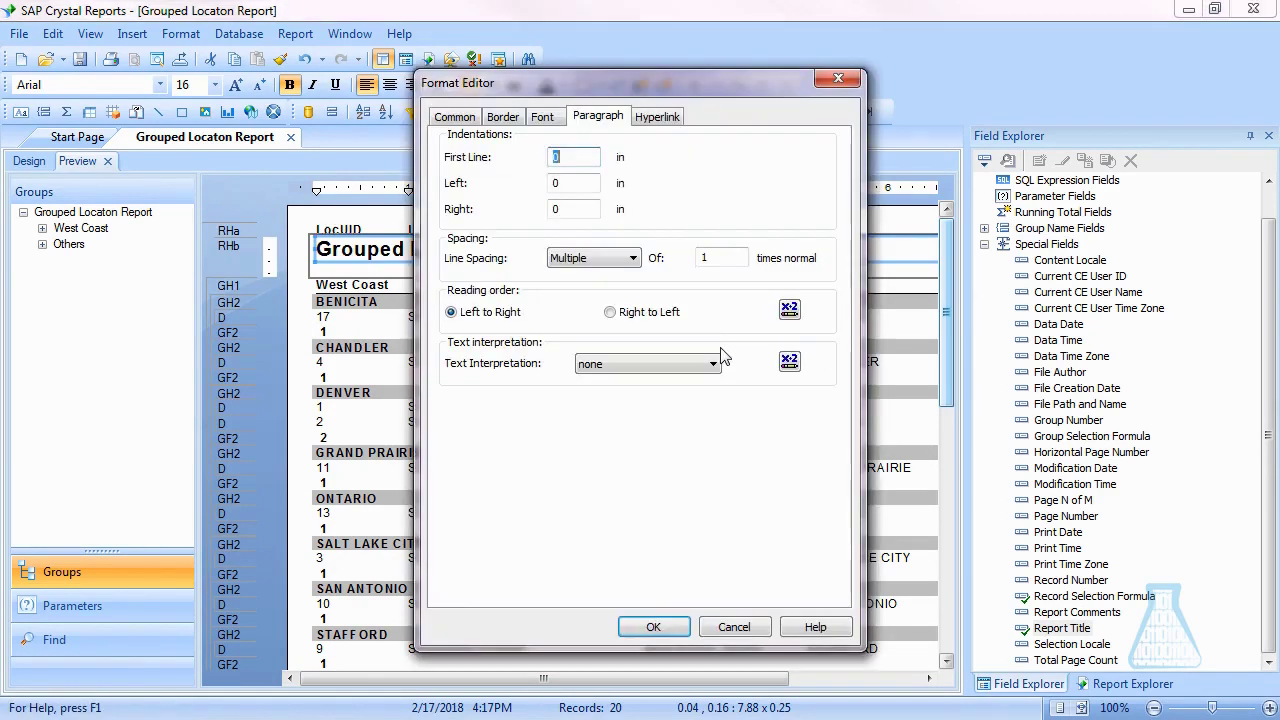
{"action": "left_click", "coordinate": [503, 117]}
{"action": "left_click", "coordinate": [766, 192]}
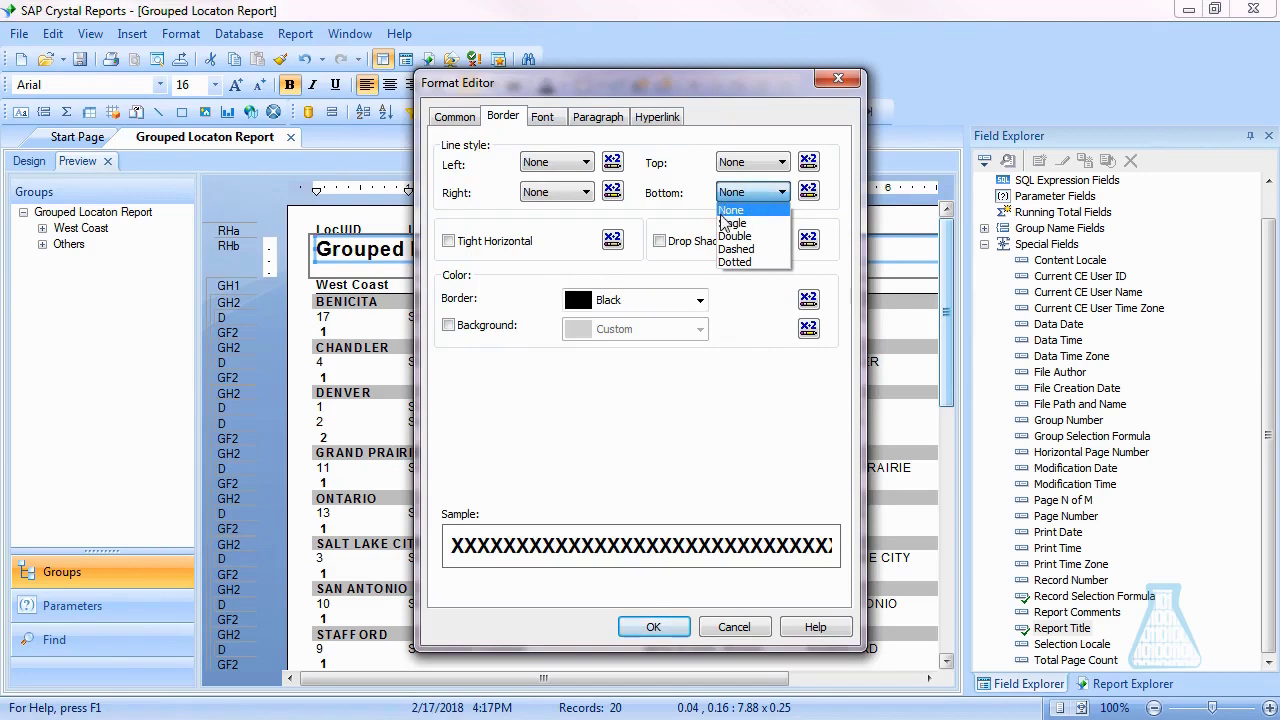
{"action": "left_click", "coordinate": [730, 223]}
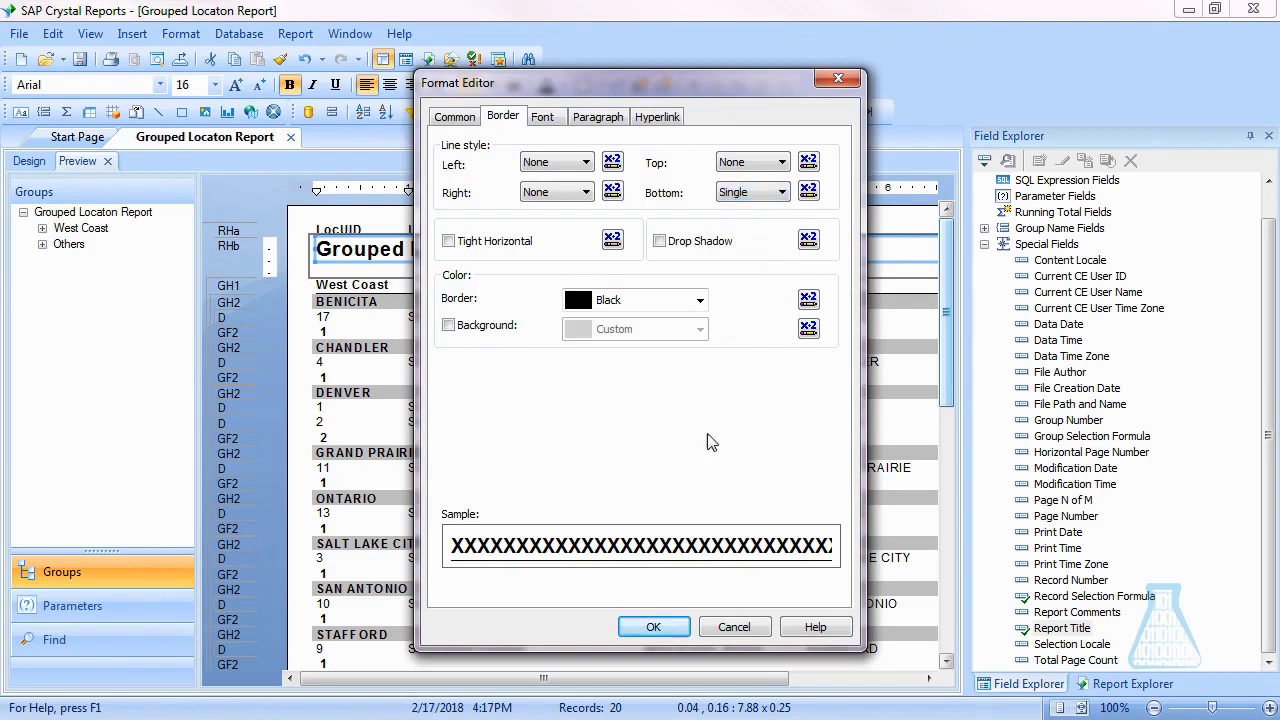
{"action": "left_click", "coordinate": [775, 192]}
{"action": "left_click", "coordinate": [735, 238]}
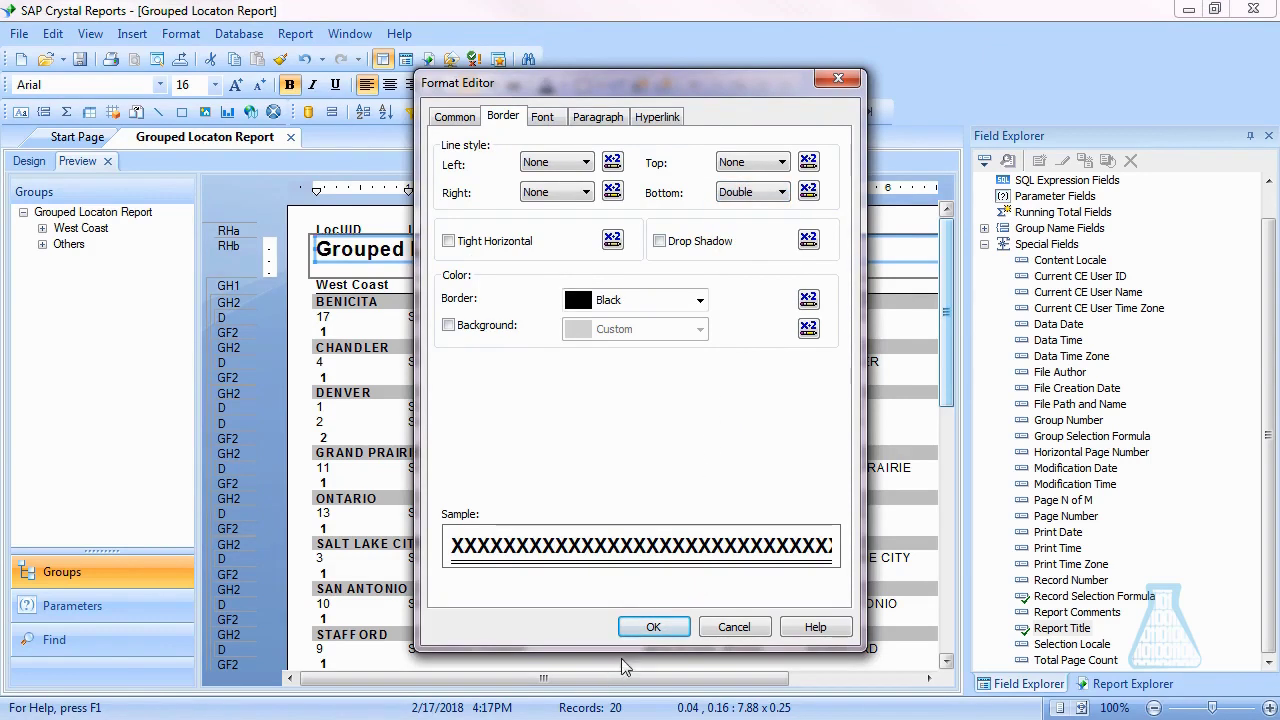
{"action": "left_click", "coordinate": [653, 627]}
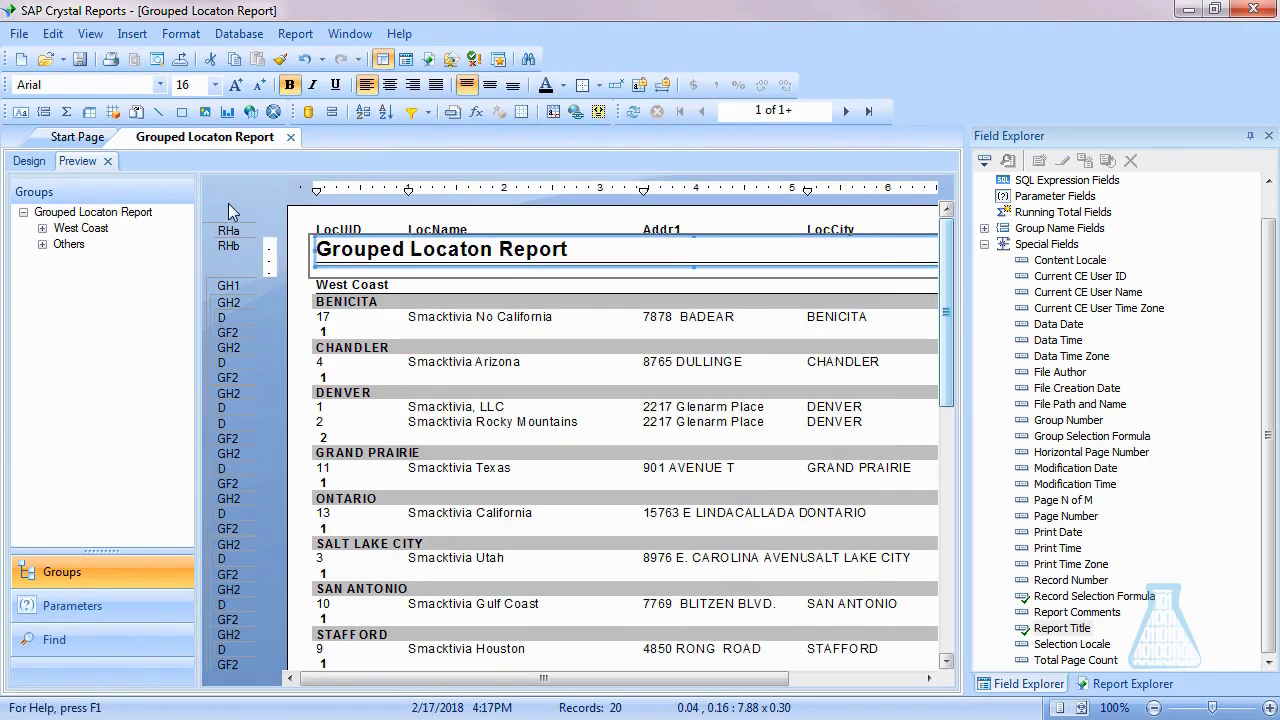
Hide the Field Explorer, drag the LocCity group above LocState, and preview.
{"action": "left_click", "coordinate": [290, 328]}
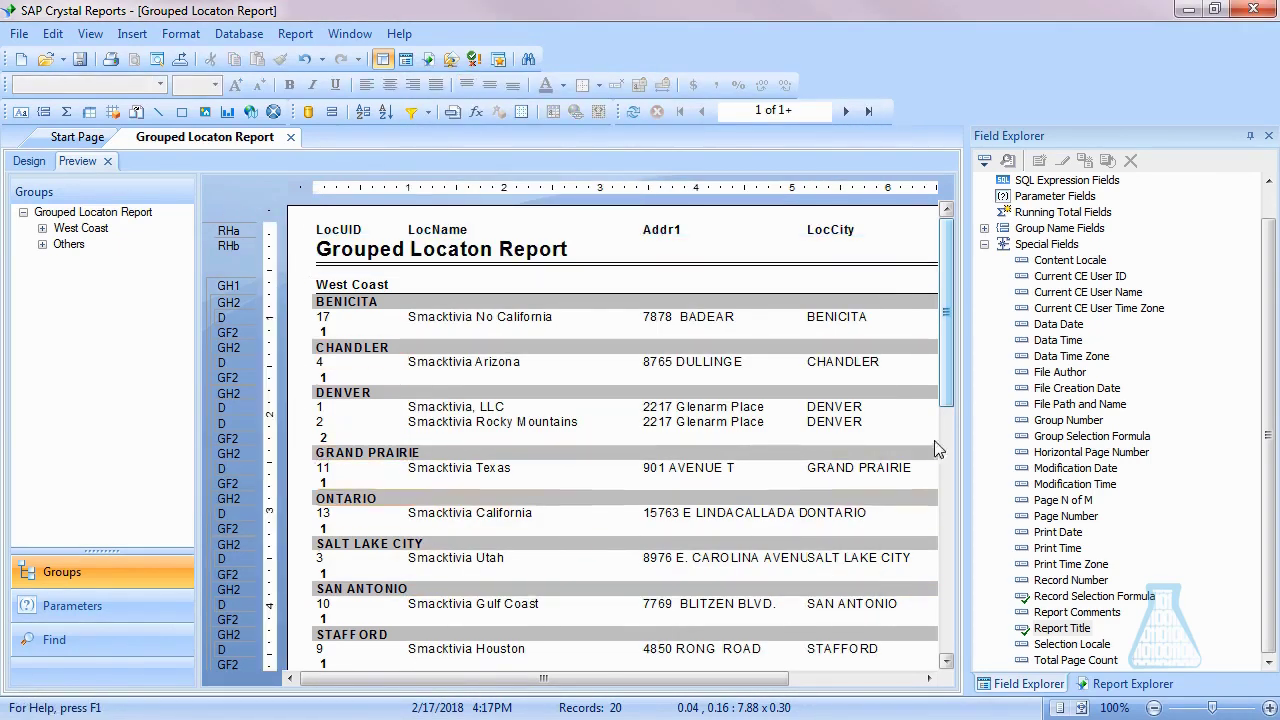
{"action": "left_click", "coordinate": [1249, 135]}
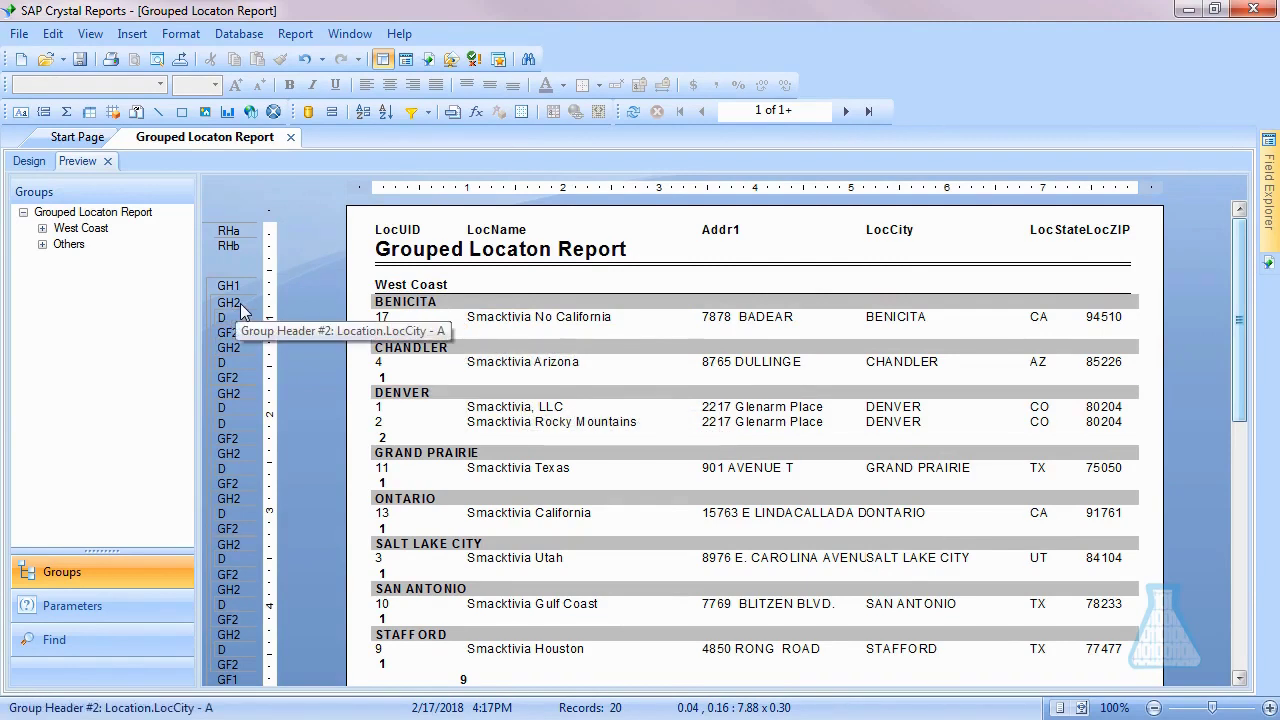
{"action": "left_click", "coordinate": [30, 161]}
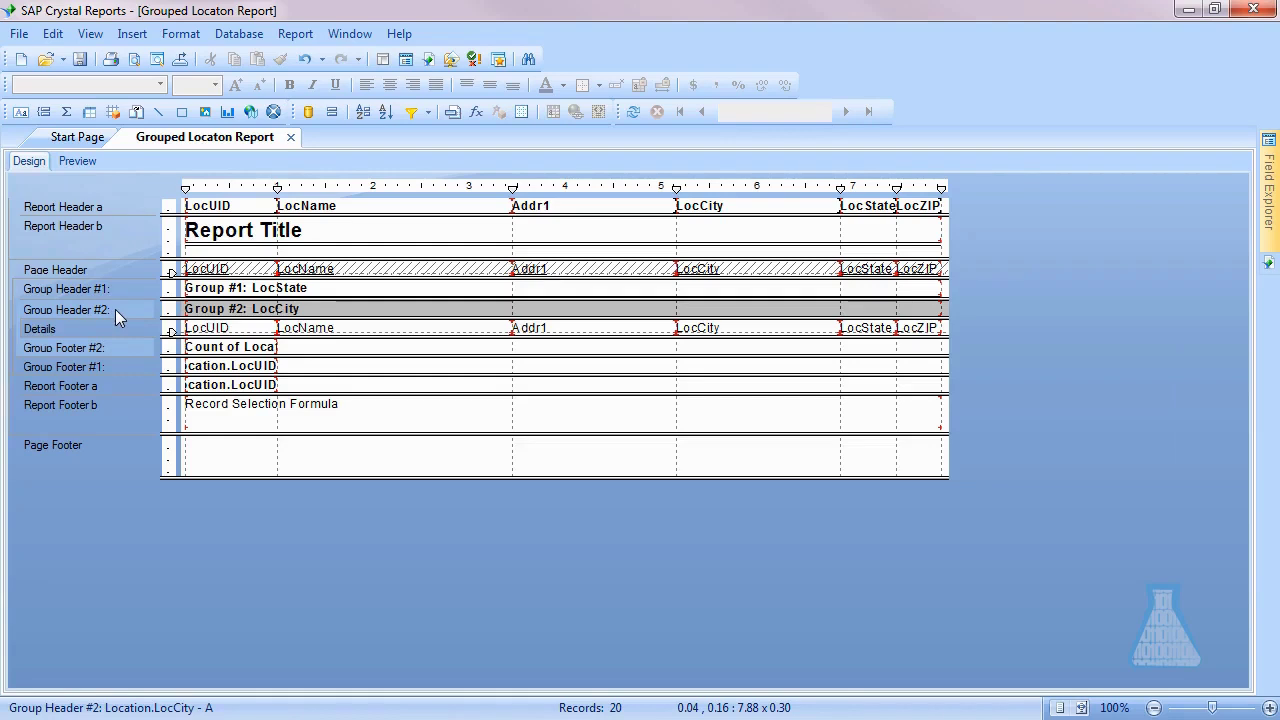
{"action": "left_click_drag", "start_coordinate": [115, 309], "coordinate": [123, 285]}
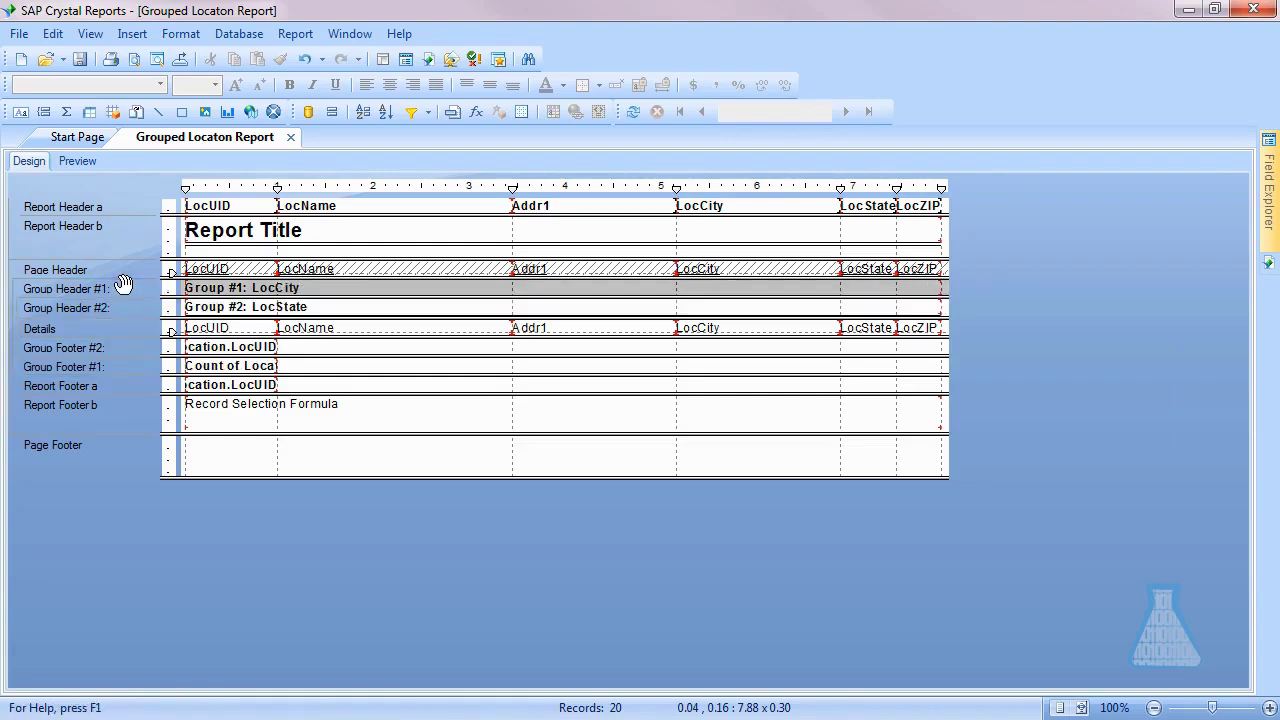
{"action": "left_click", "coordinate": [78, 162]}
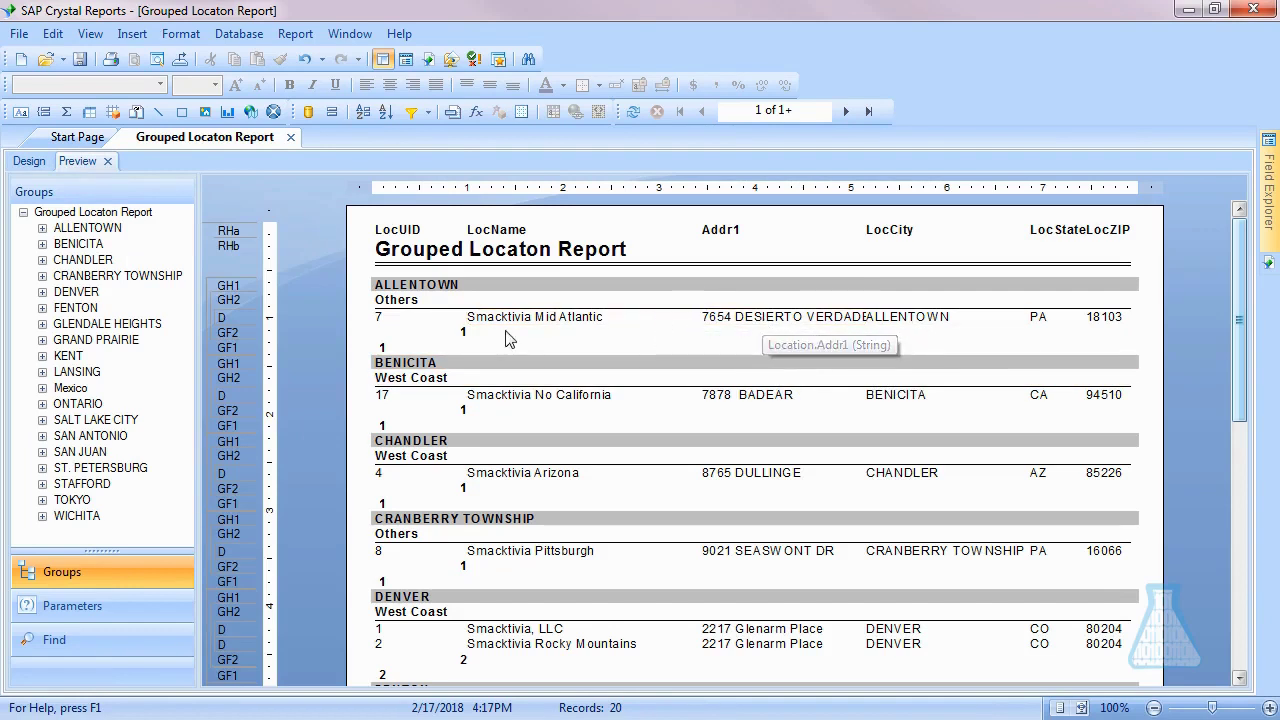
In Design, shift the Addr1, LocCity, LocState and LocZIP columns to the left.
{"action": "left_click", "coordinate": [30, 163]}
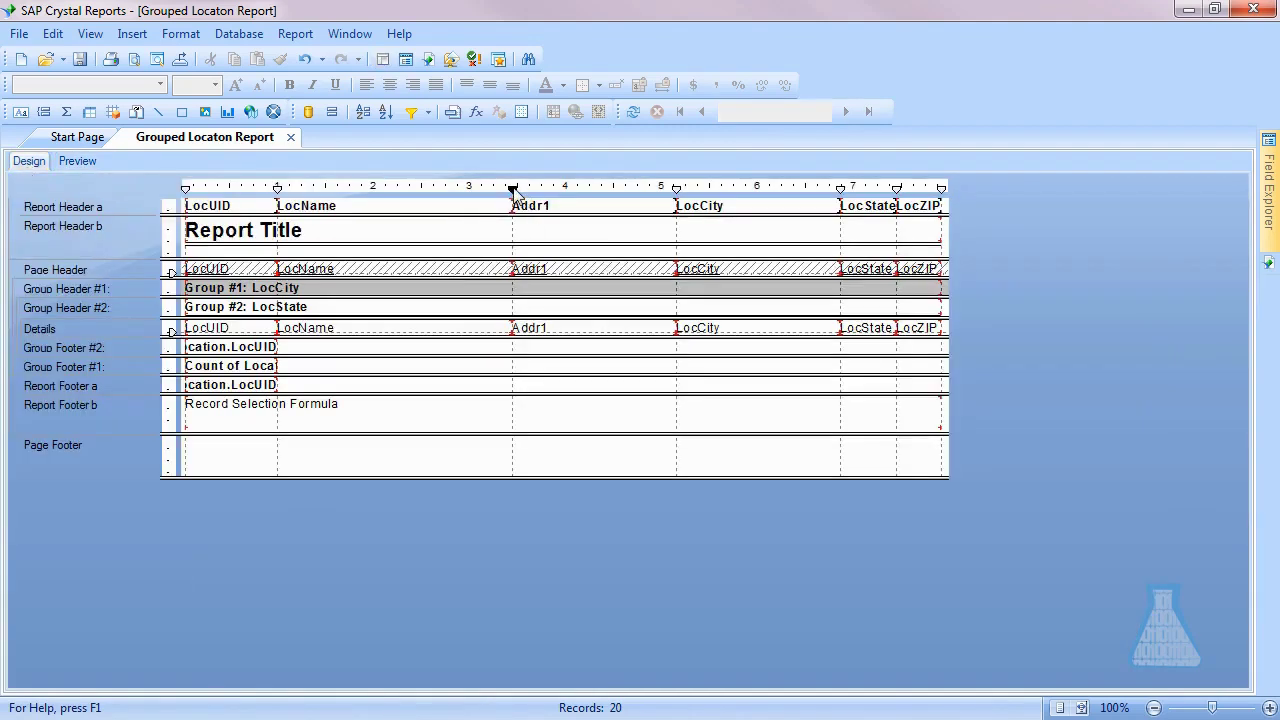
{"action": "left_click", "coordinate": [443, 189]}
{"action": "left_click_drag", "start_coordinate": [445, 195], "coordinate": [445, 190]}
{"action": "left_click", "coordinate": [603, 203]}
{"action": "left_click_drag", "start_coordinate": [676, 188], "coordinate": [621, 188]}
{"action": "left_click", "coordinate": [780, 208]}
{"action": "left_click_drag", "start_coordinate": [840, 188], "coordinate": [805, 188]}
{"action": "left_click", "coordinate": [877, 203]}
{"action": "left_click_drag", "start_coordinate": [896, 188], "coordinate": [893, 188]}
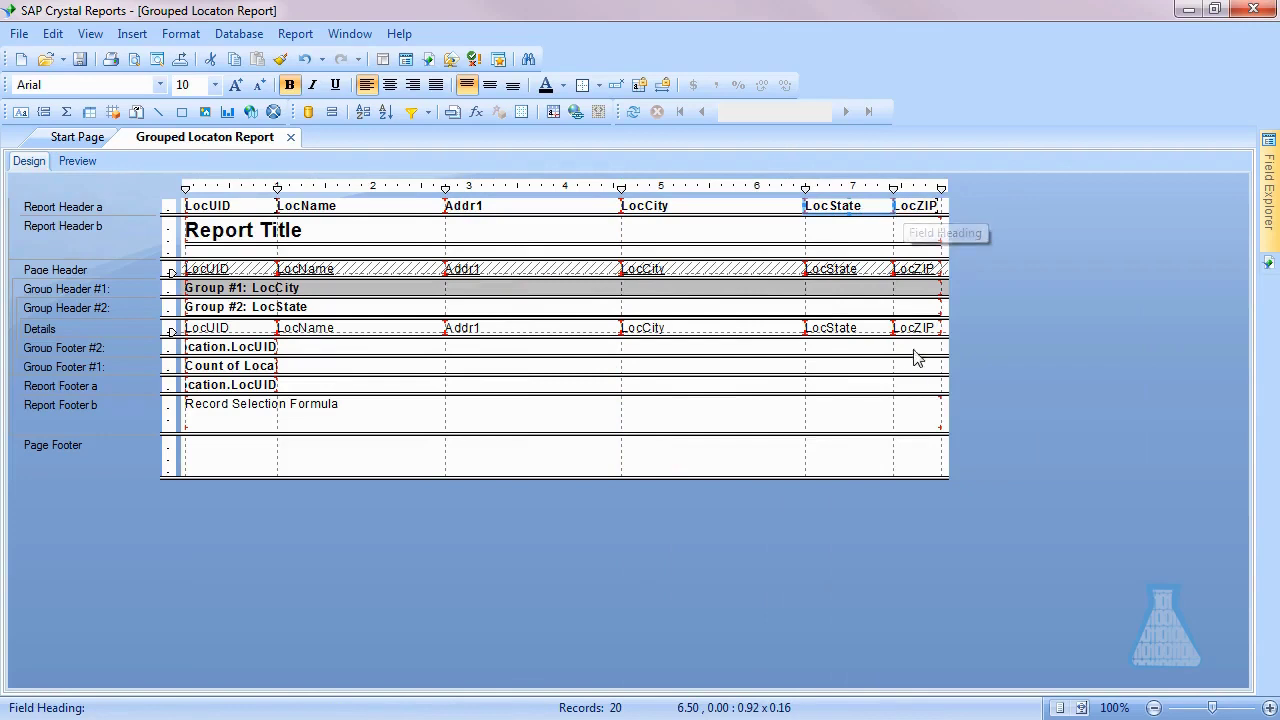
Adjust spacing by moving LocCity right and Addr1 slightly left, then preview.
{"action": "left_click_drag", "start_coordinate": [918, 365], "coordinate": [849, 190]}
{"action": "left_click_drag", "start_coordinate": [621, 188], "coordinate": [653, 188]}
{"action": "left_click_drag", "start_coordinate": [445, 188], "coordinate": [437, 188]}
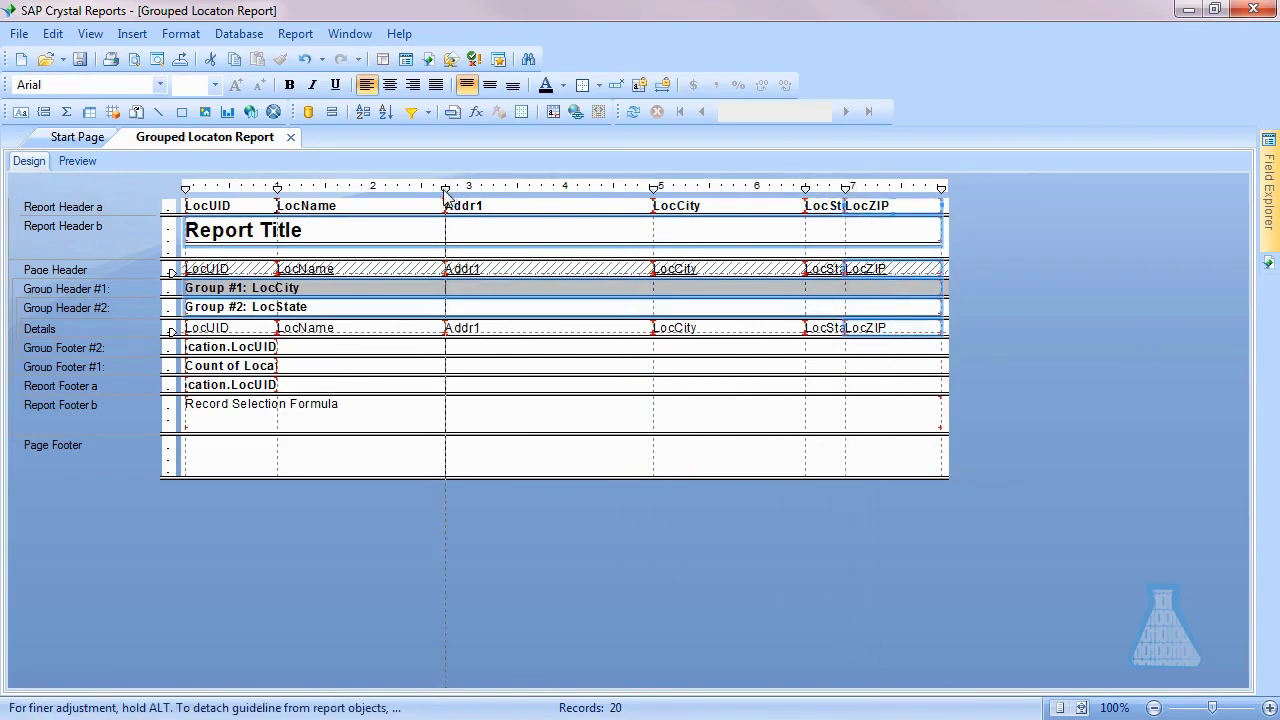
{"action": "left_click", "coordinate": [77, 160]}
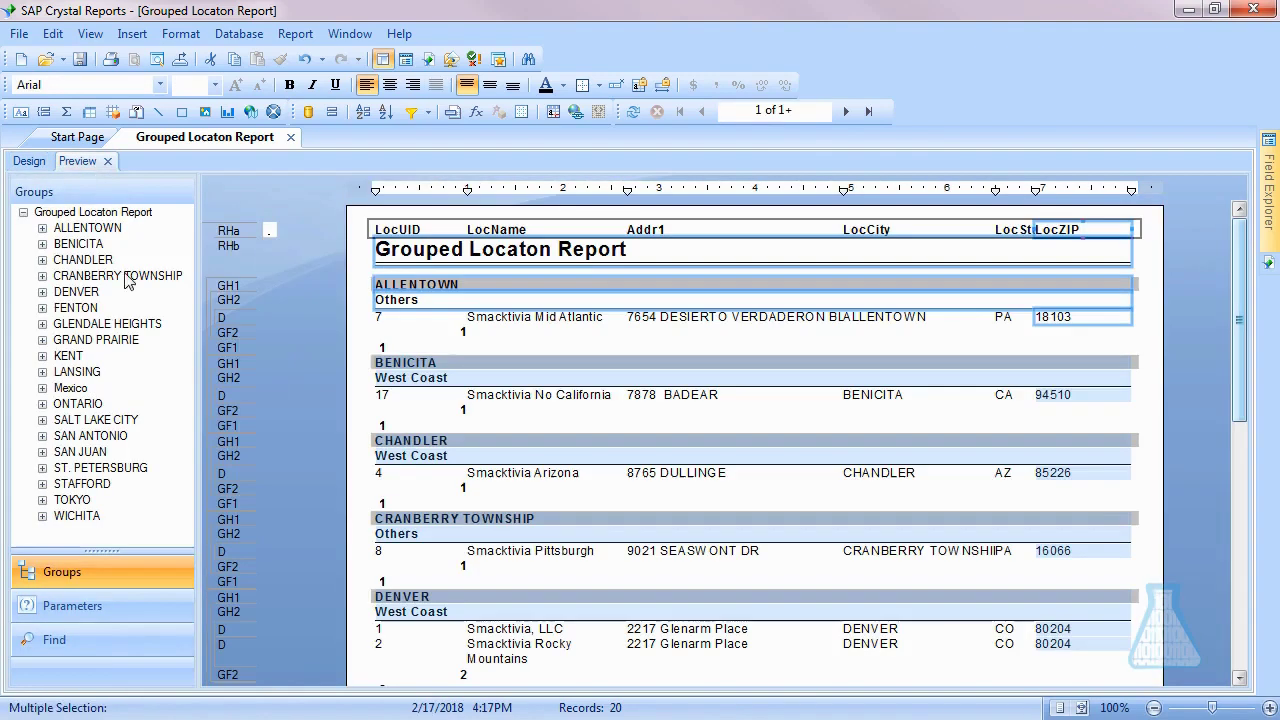
{"action": "left_click", "coordinate": [282, 568]}
{"action": "scroll", "coordinate": [490, 455], "scroll_direction": "down", "scroll_amount": 1}
{"action": "scroll", "coordinate": [400, 300], "scroll_direction": "up", "scroll_amount": 1}
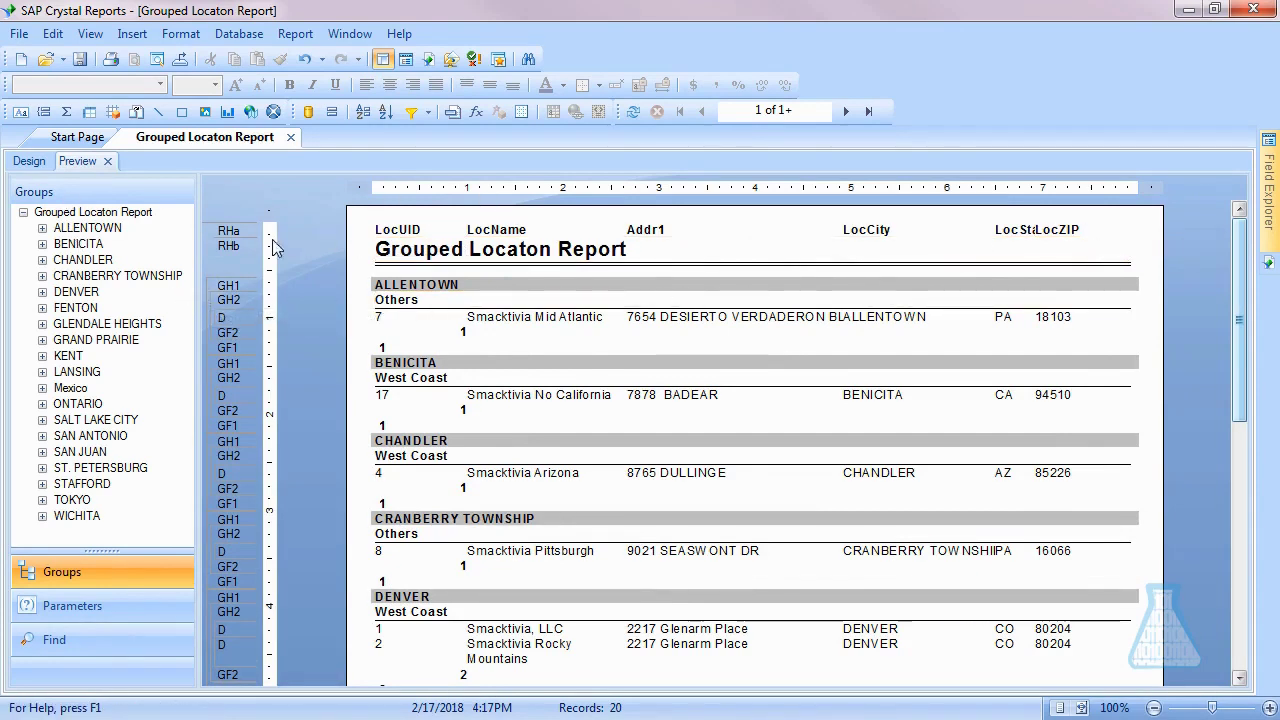
Insert a new section below Group Header #2 in Design view.
{"action": "left_click", "coordinate": [28, 161]}
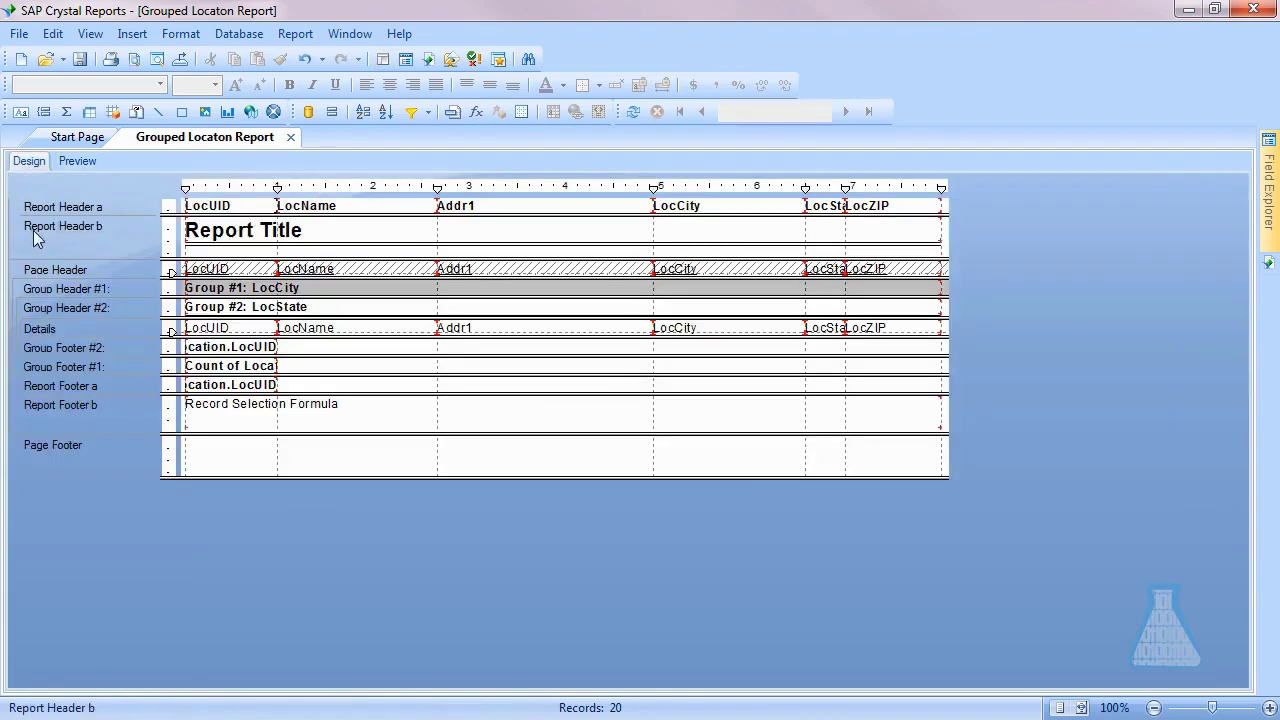
{"action": "right_click", "coordinate": [135, 312]}
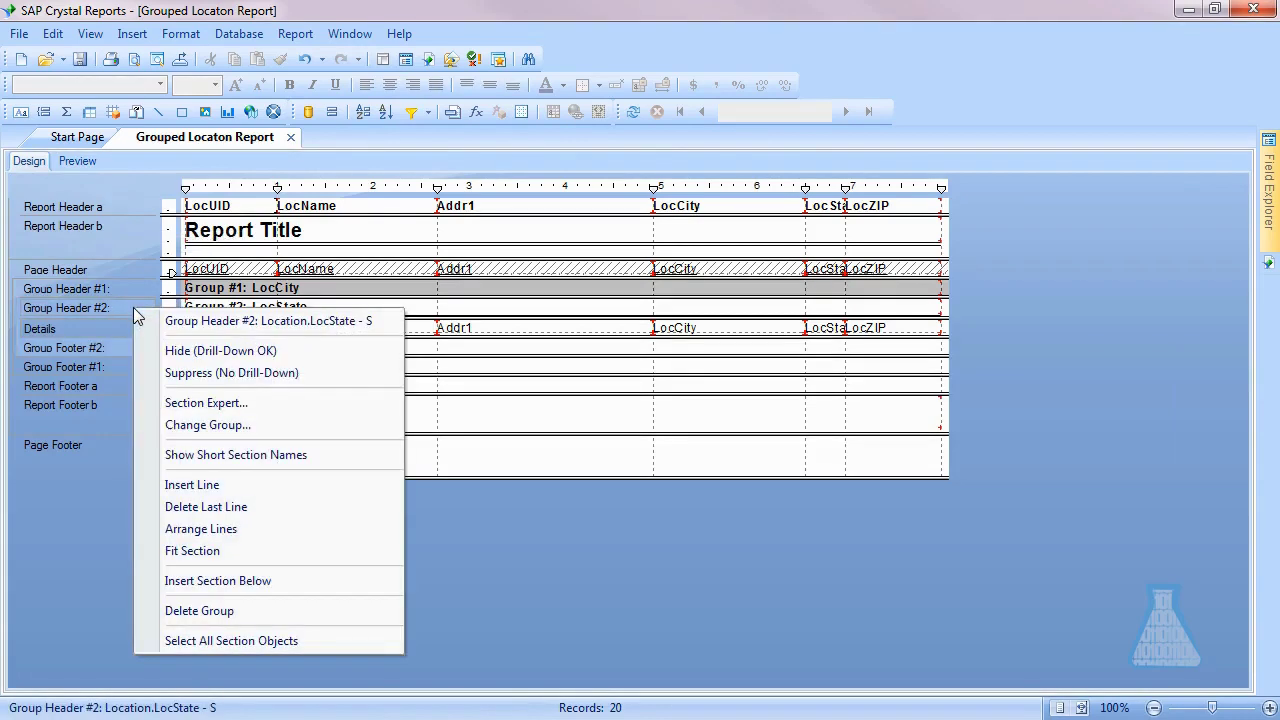
{"action": "left_click", "coordinate": [196, 581]}
Cut all column headings from Report Header a, paste them into Group Header #2b, and preview.
{"action": "right_click", "coordinate": [137, 208]}
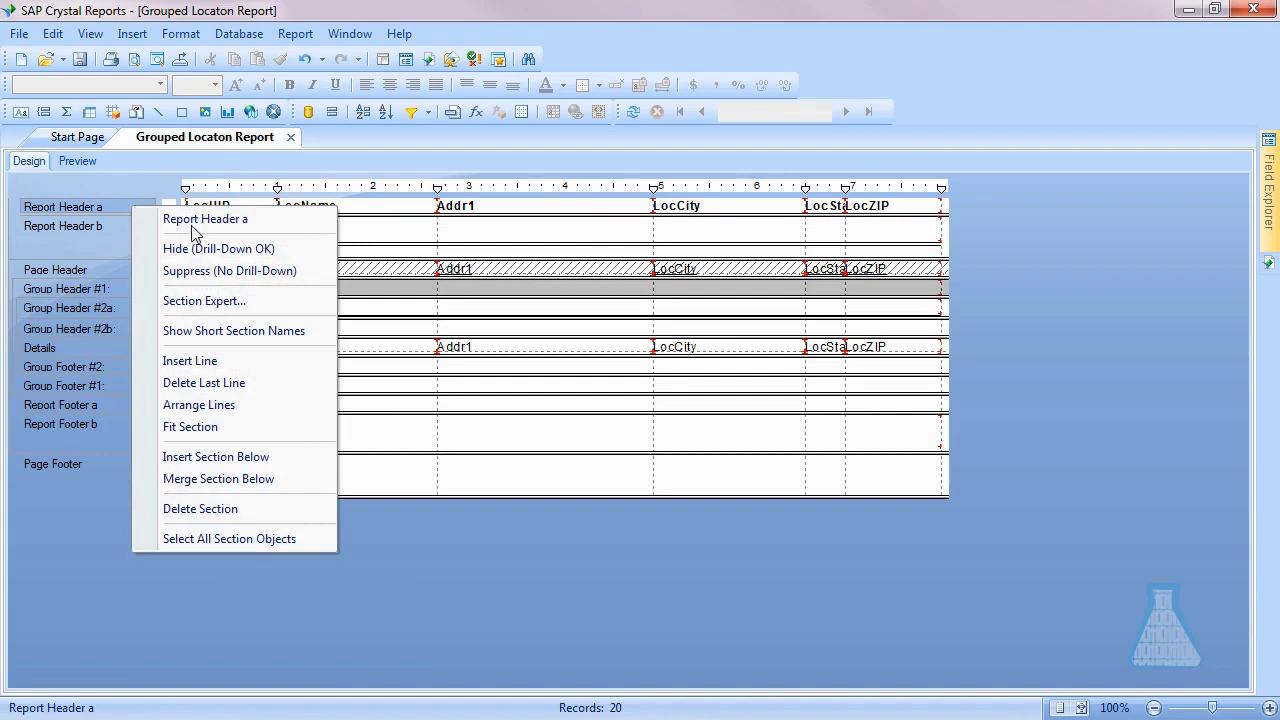
{"action": "left_click", "coordinate": [216, 539]}
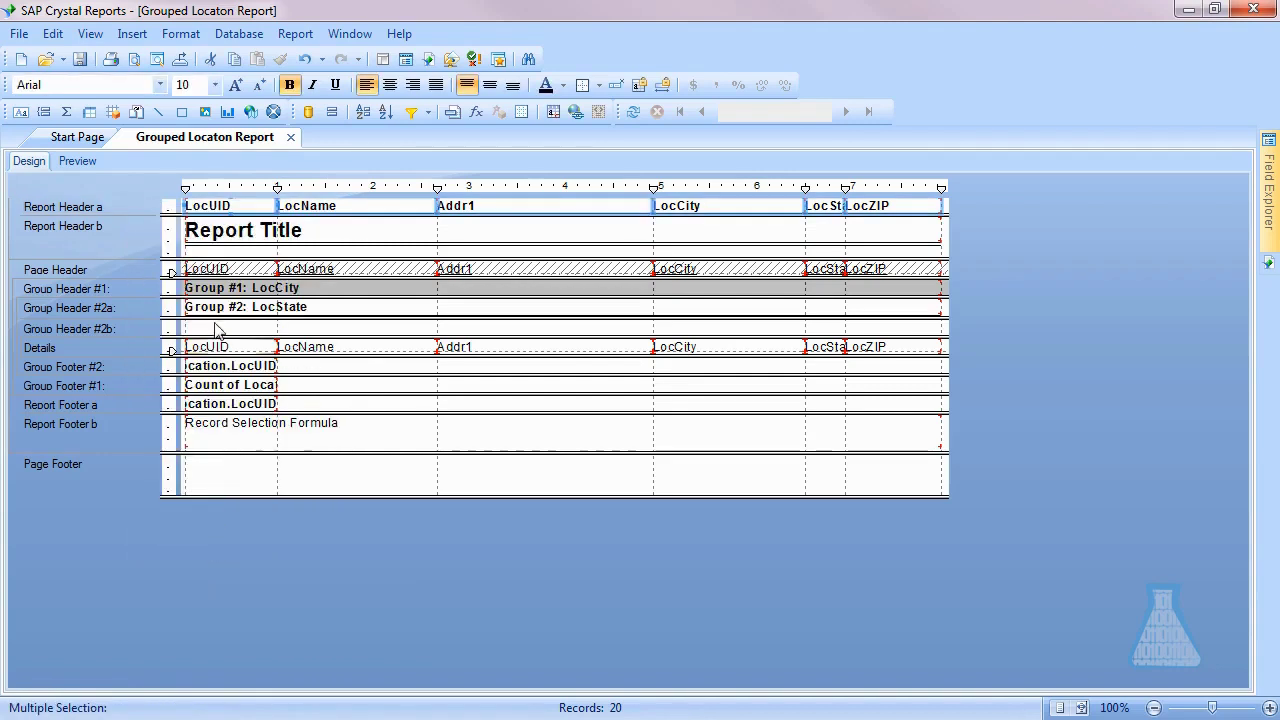
{"action": "right_click", "coordinate": [212, 203]}
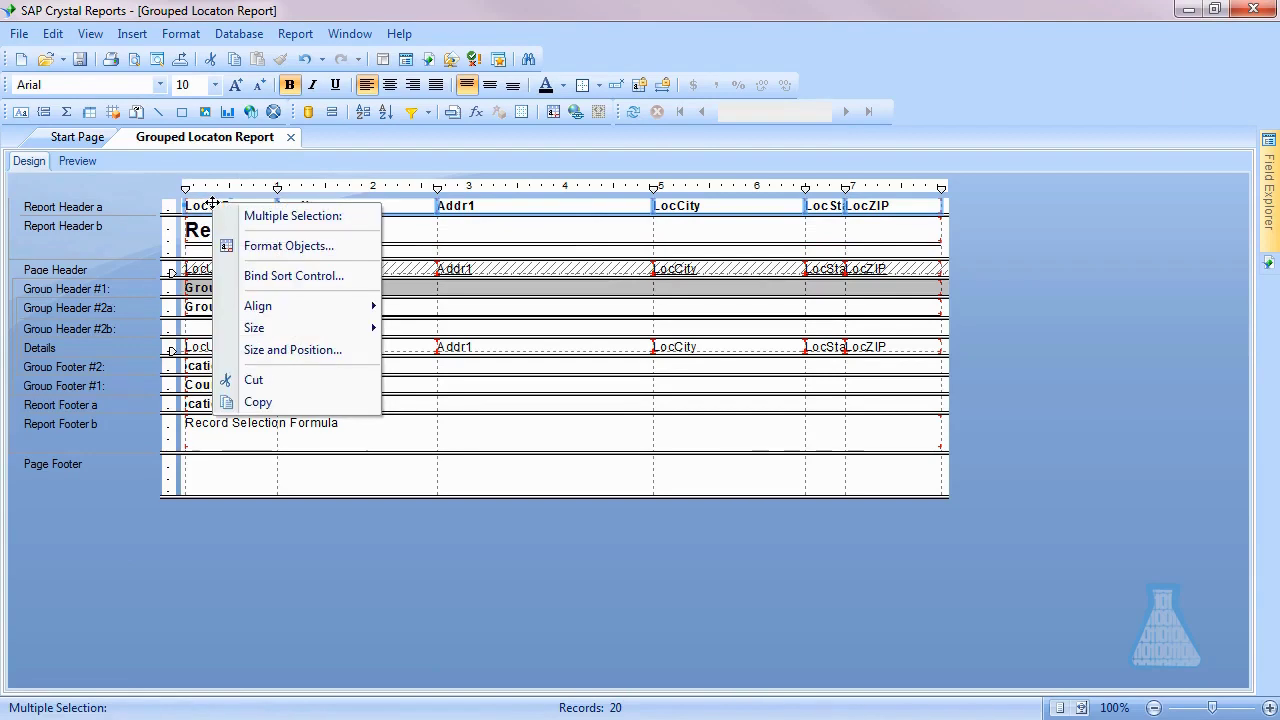
{"action": "left_click", "coordinate": [252, 380]}
{"action": "right_click", "coordinate": [207, 334]}
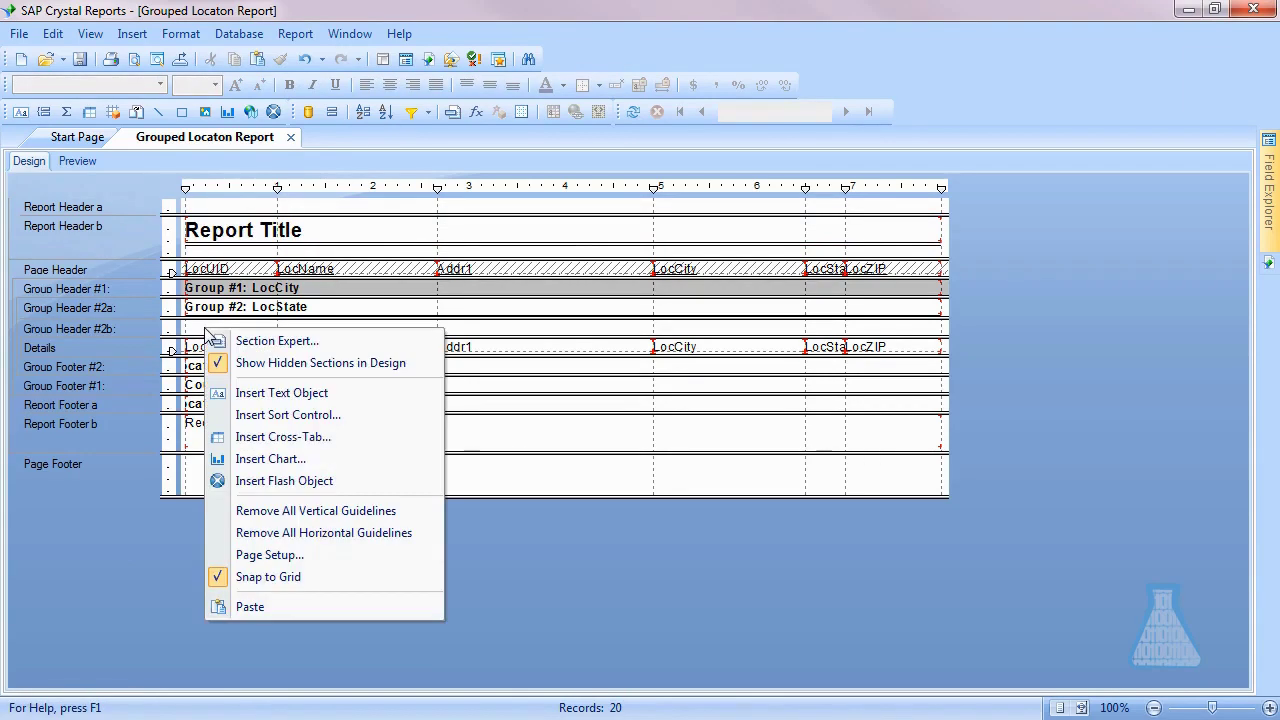
{"action": "left_click", "coordinate": [246, 606]}
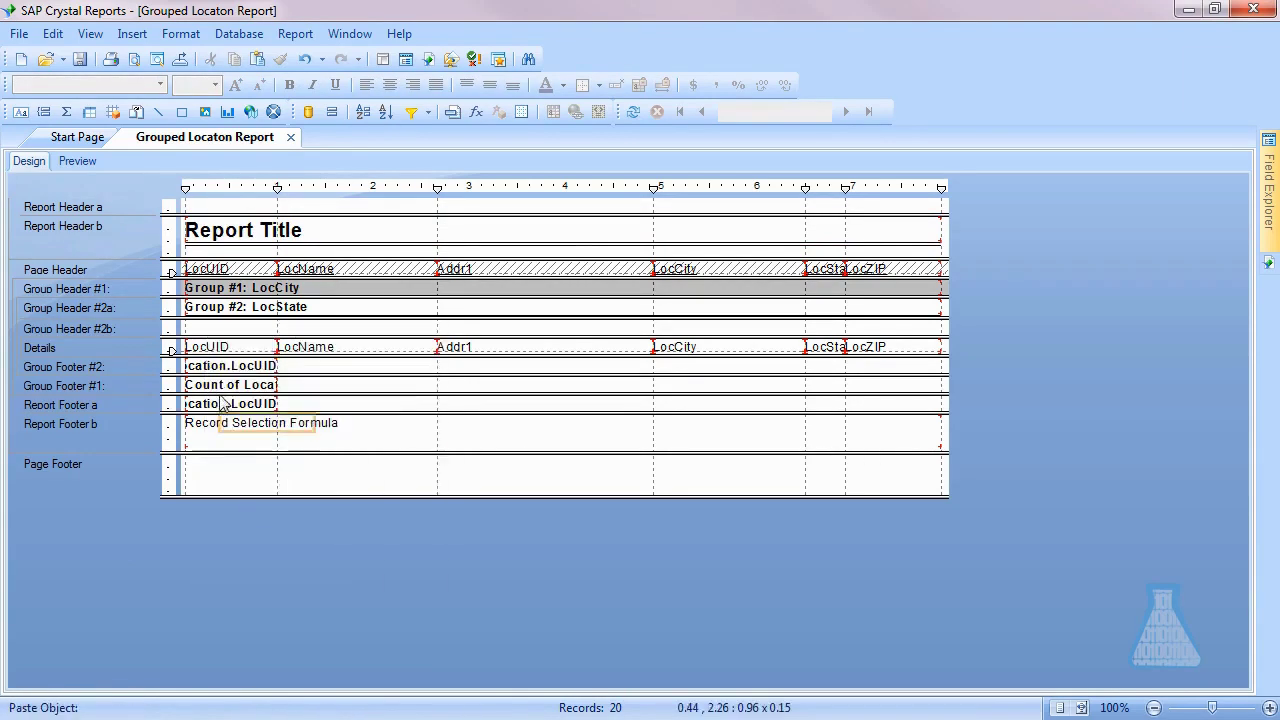
{"action": "left_click", "coordinate": [190, 330]}
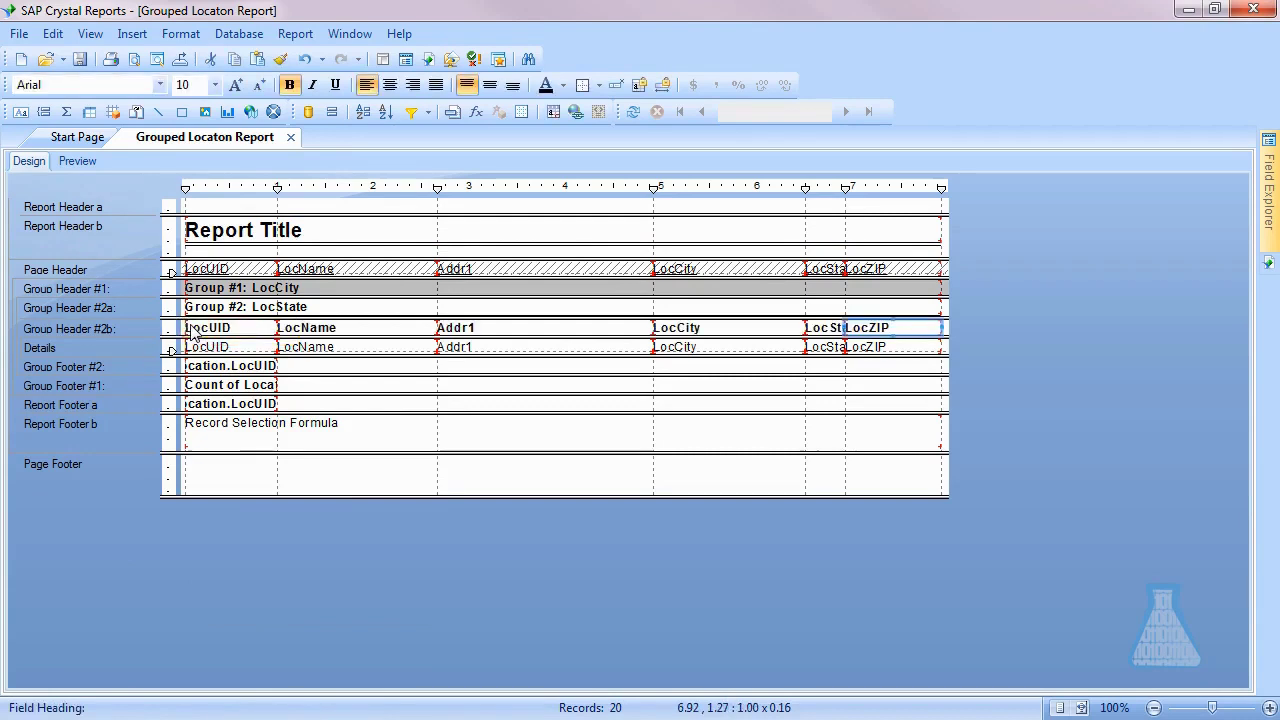
{"action": "left_click", "coordinate": [76, 161]}
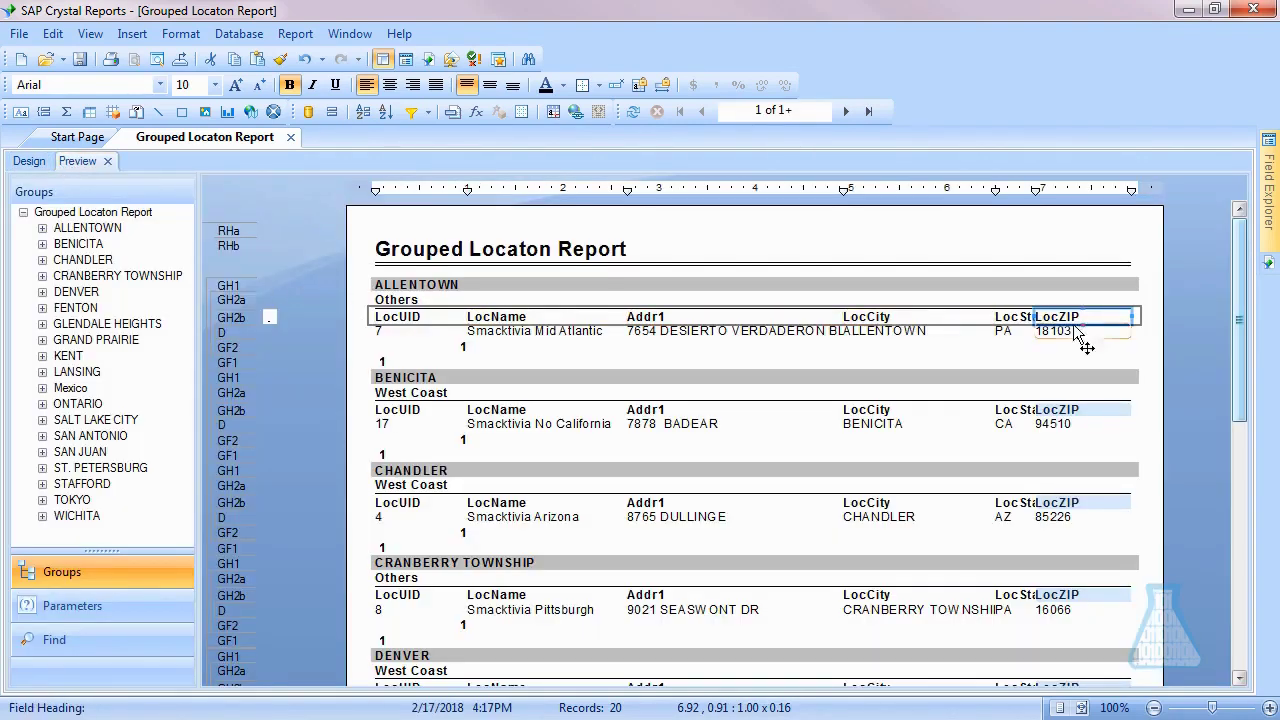
{"action": "scroll", "coordinate": [571, 517], "scroll_direction": "down", "scroll_amount": 3}
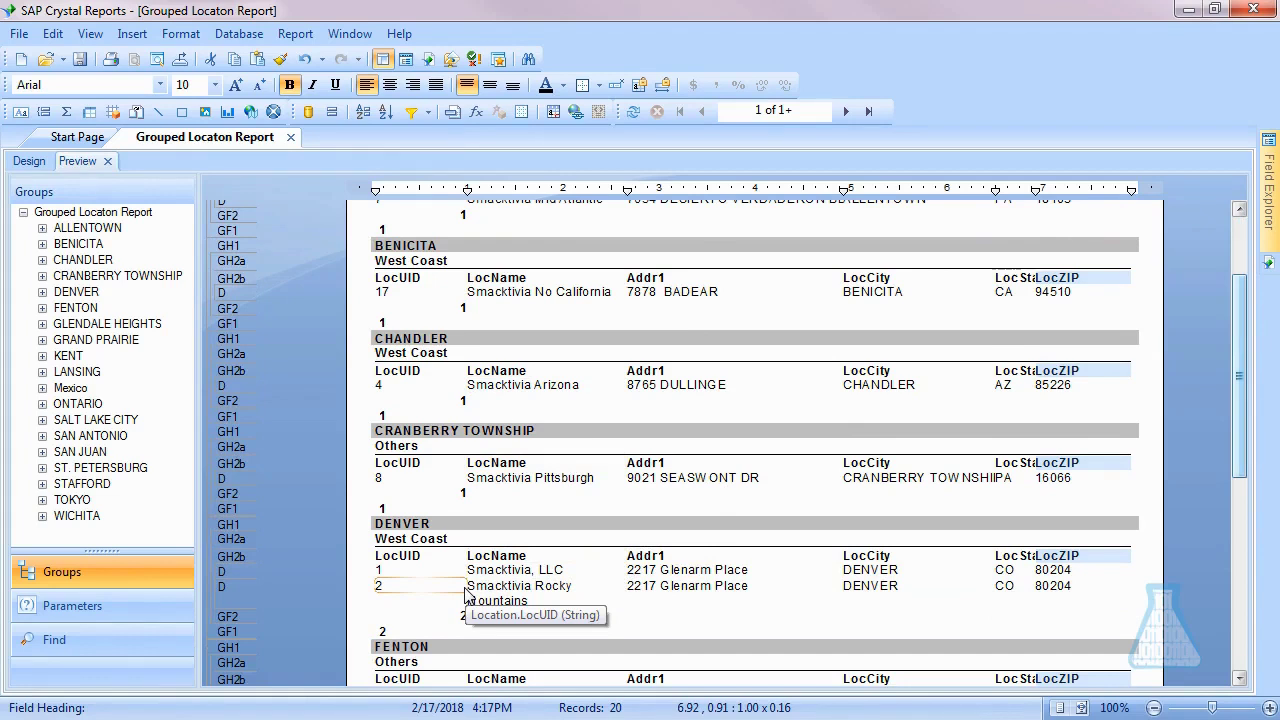
{"action": "key", "text": "ctrl+Home"}
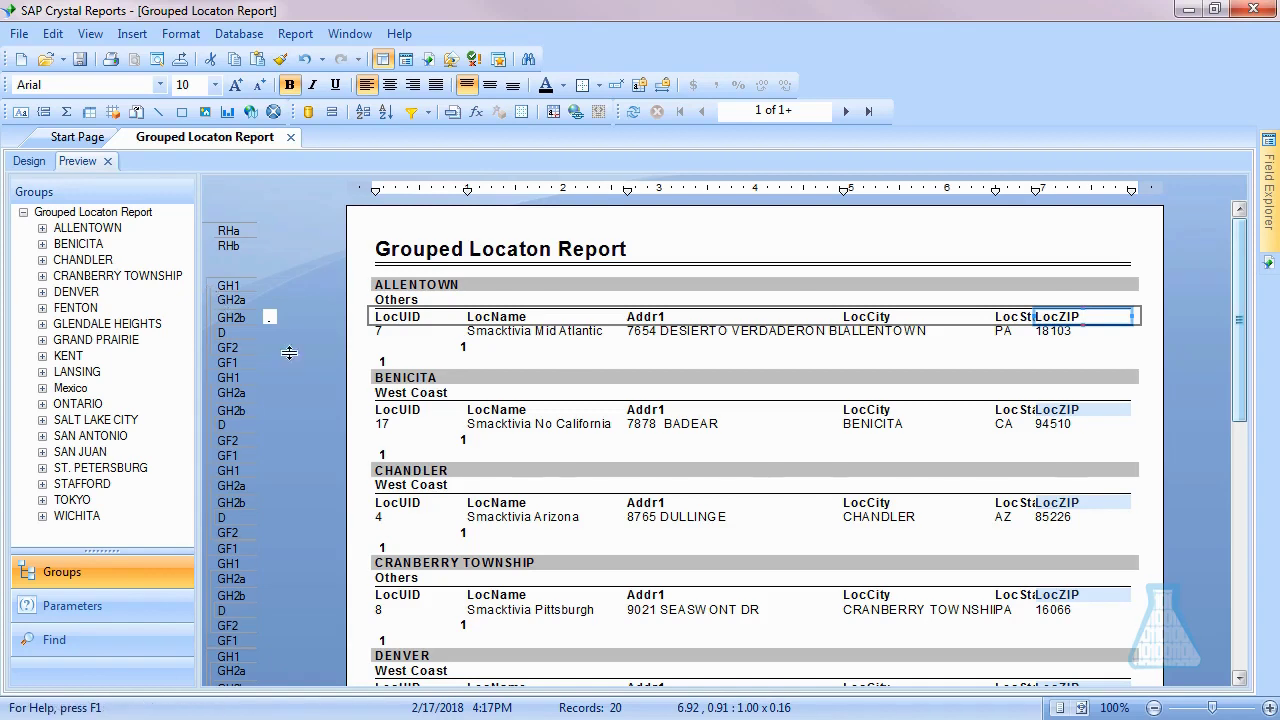
{"action": "scroll", "coordinate": [410, 470], "scroll_direction": "down", "scroll_amount": 3}
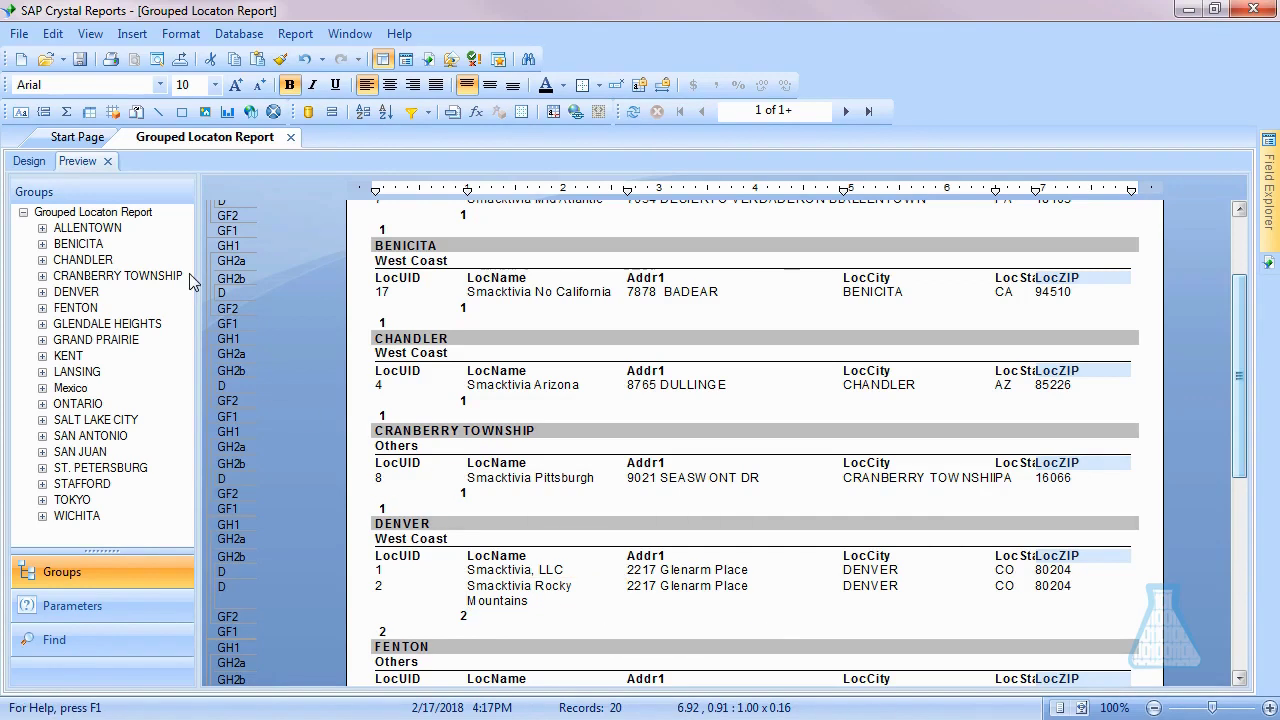
{"action": "left_click", "coordinate": [29, 161]}
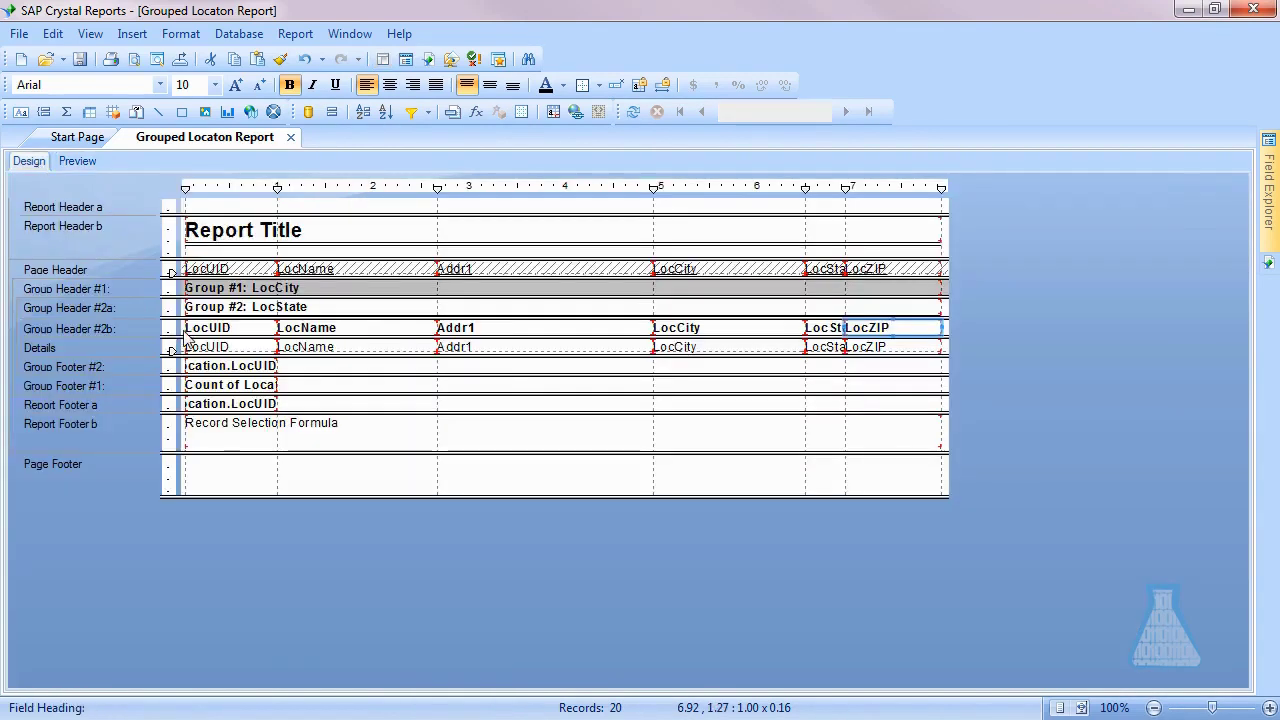
{"action": "right_click", "coordinate": [120, 290]}
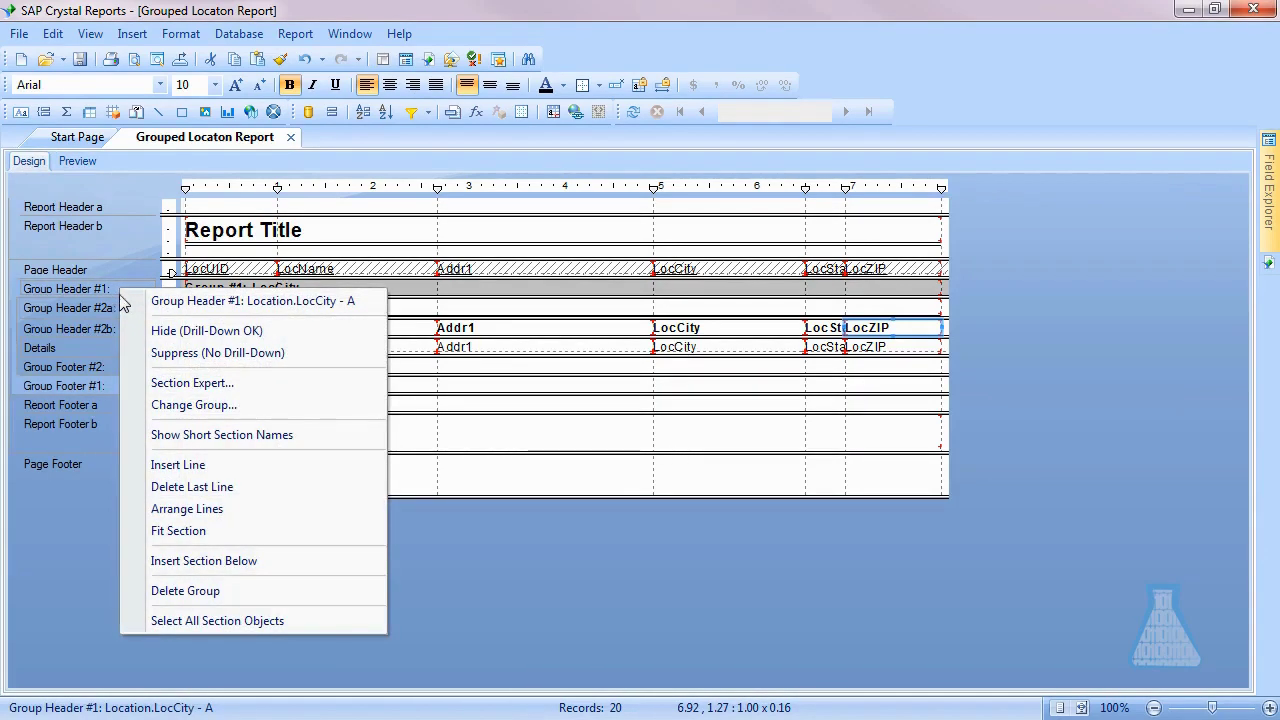
{"action": "left_click", "coordinate": [544, 630]}
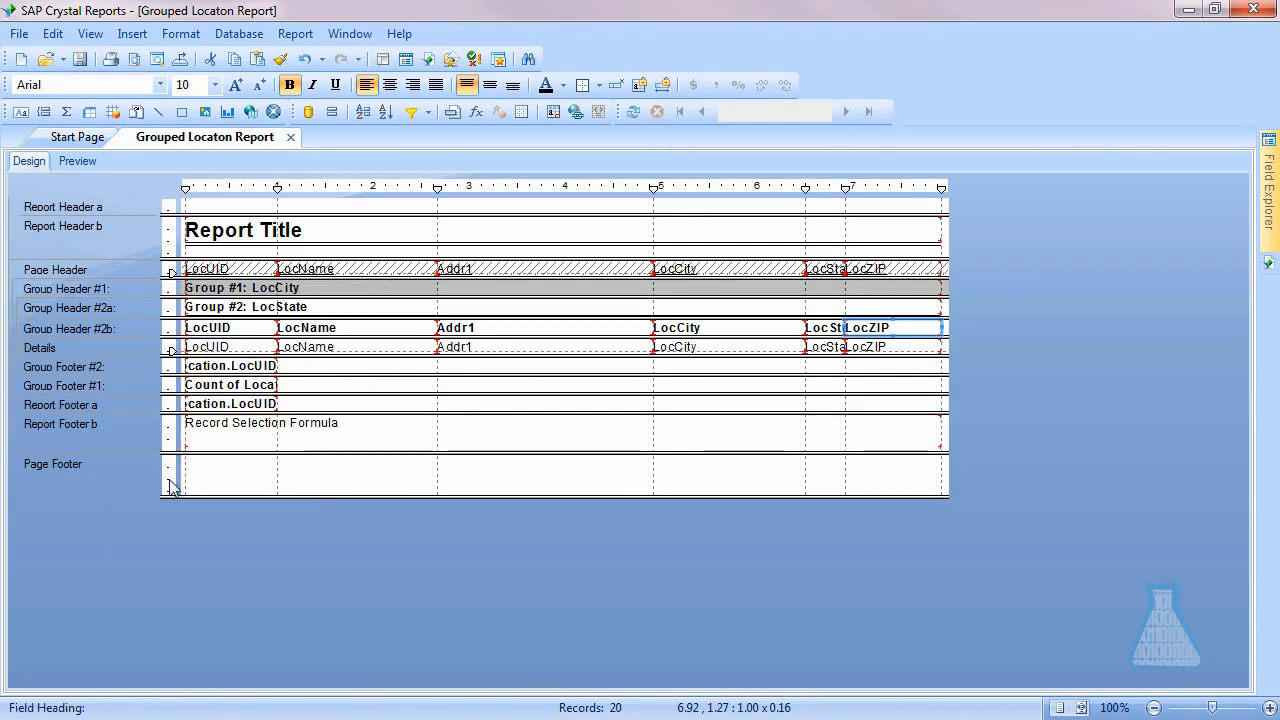
{"action": "left_click", "coordinate": [68, 162]}
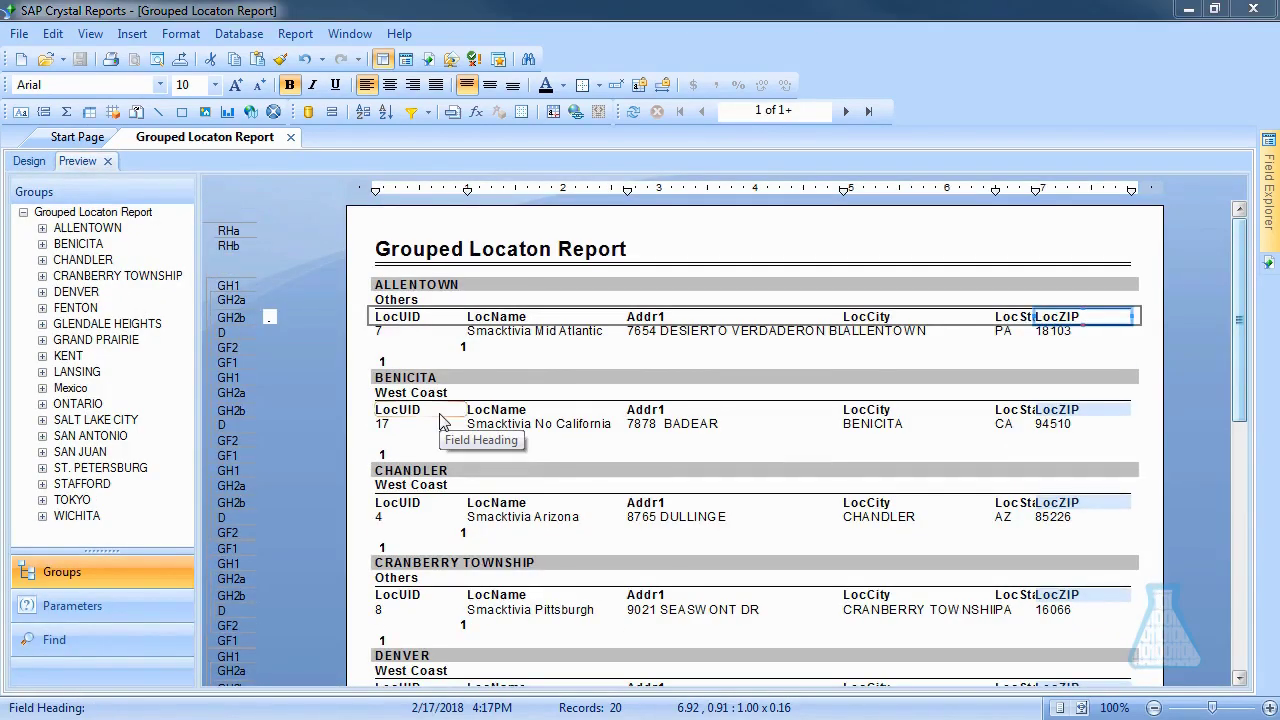
Set the Details section to Hide (Drill-Down OK) and clear the heading selection.
{"action": "left_click", "coordinate": [31, 162]}
{"action": "right_click", "coordinate": [124, 355]}
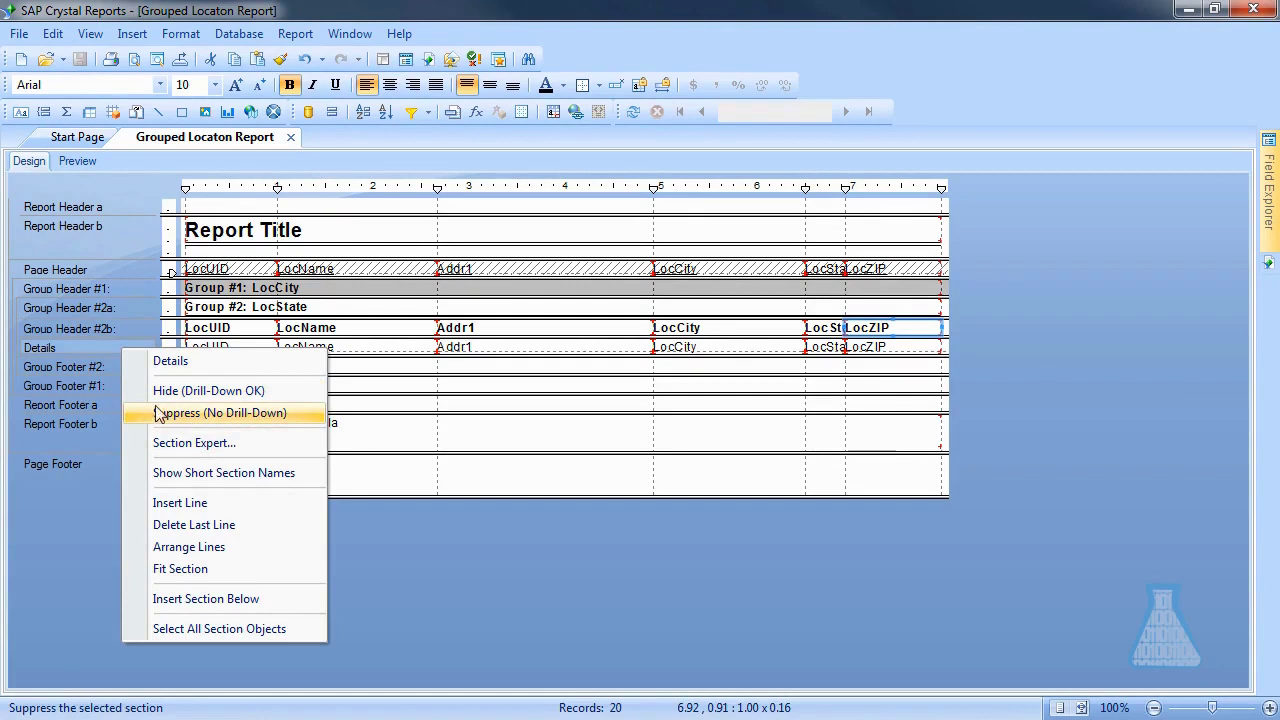
{"action": "left_click", "coordinate": [158, 391]}
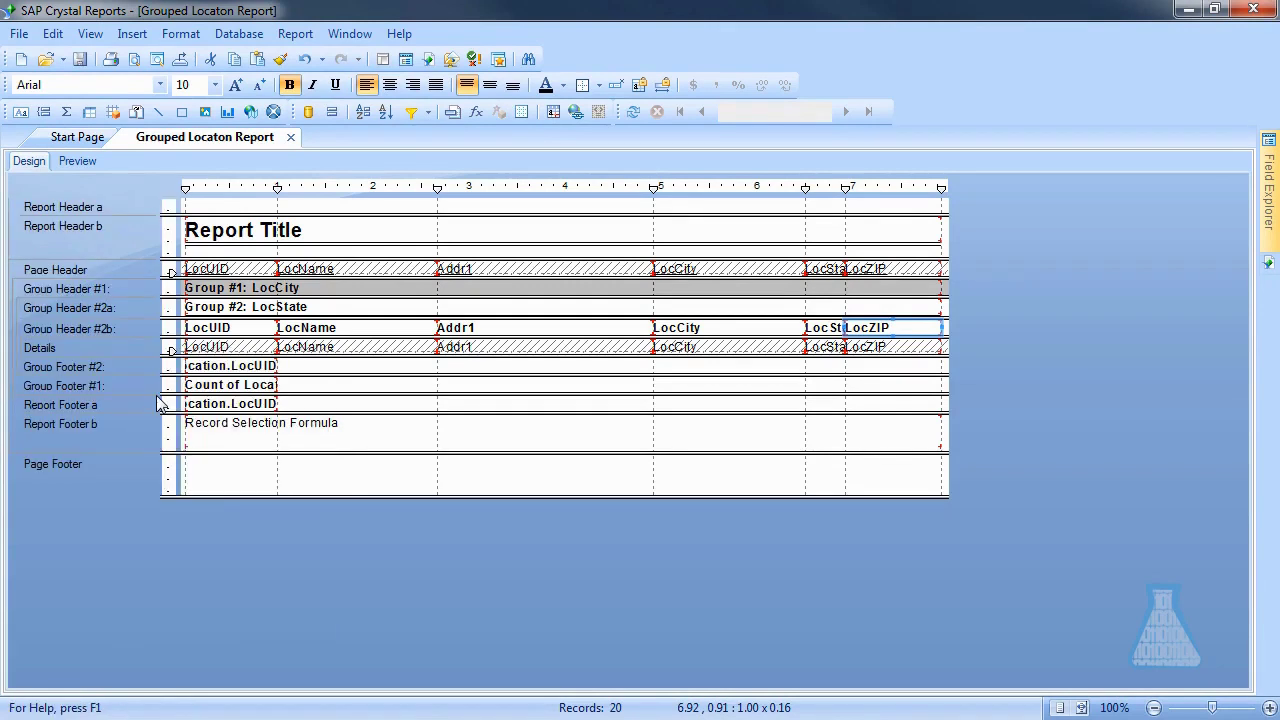
{"action": "left_click", "coordinate": [148, 330]}
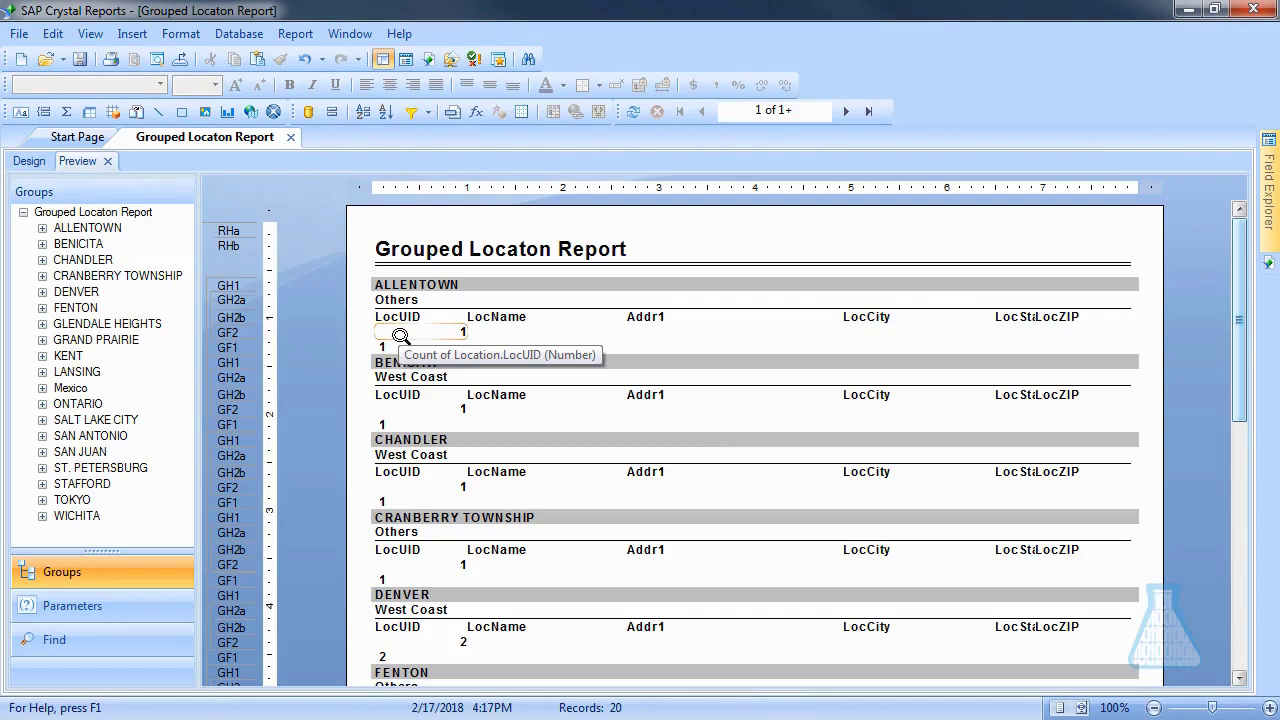
{"action": "right_click", "coordinate": [105, 231]}
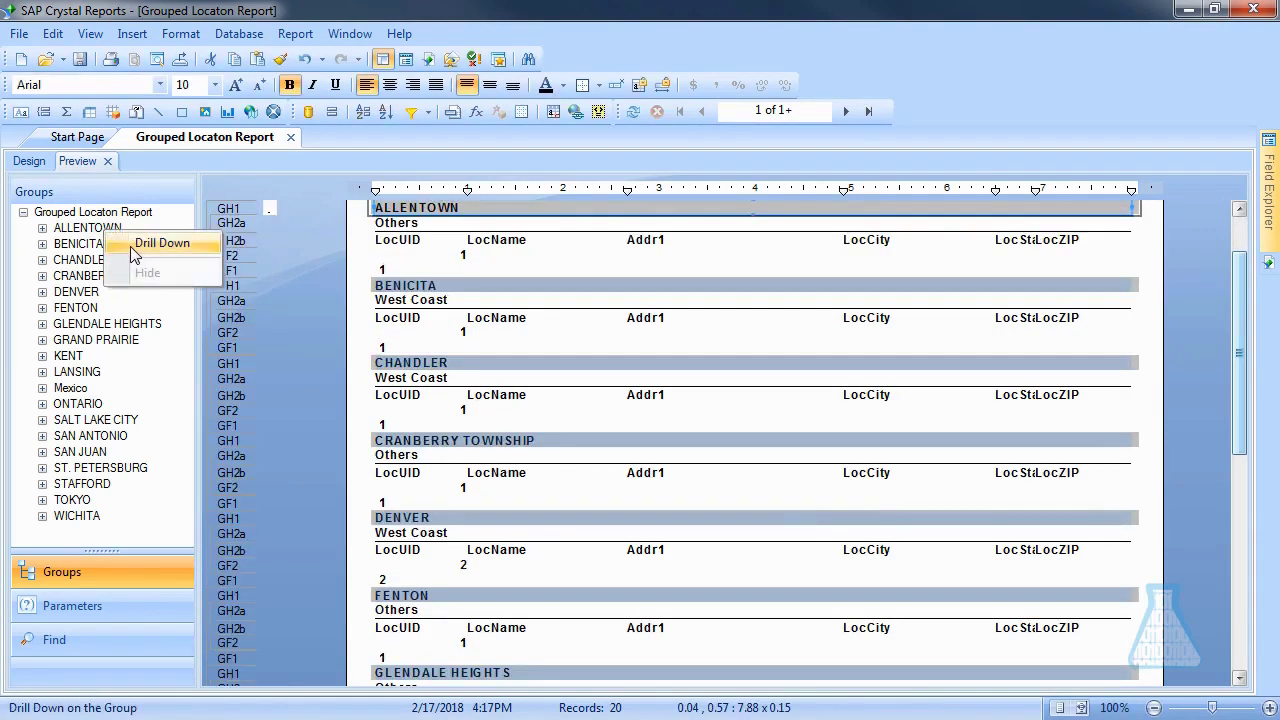
{"action": "left_click", "coordinate": [130, 246]}
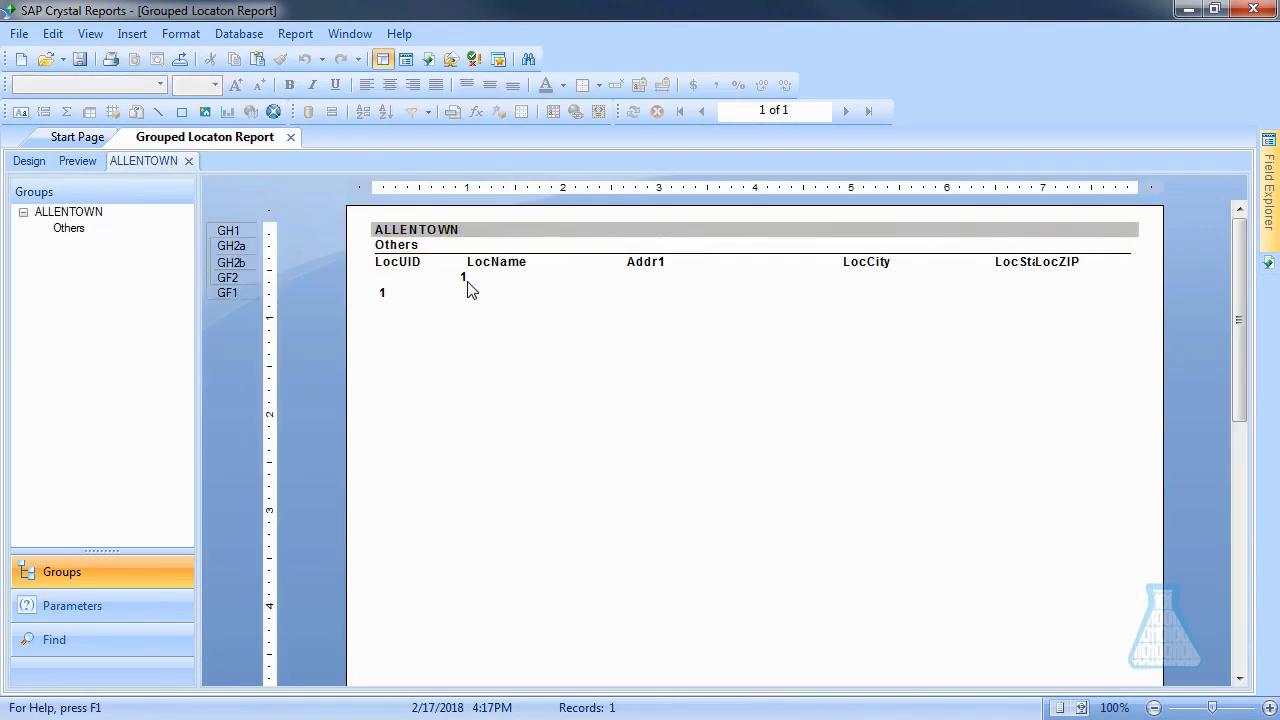
{"action": "left_click", "coordinate": [70, 234]}
{"action": "right_click", "coordinate": [71, 236]}
{"action": "left_click", "coordinate": [104, 246]}
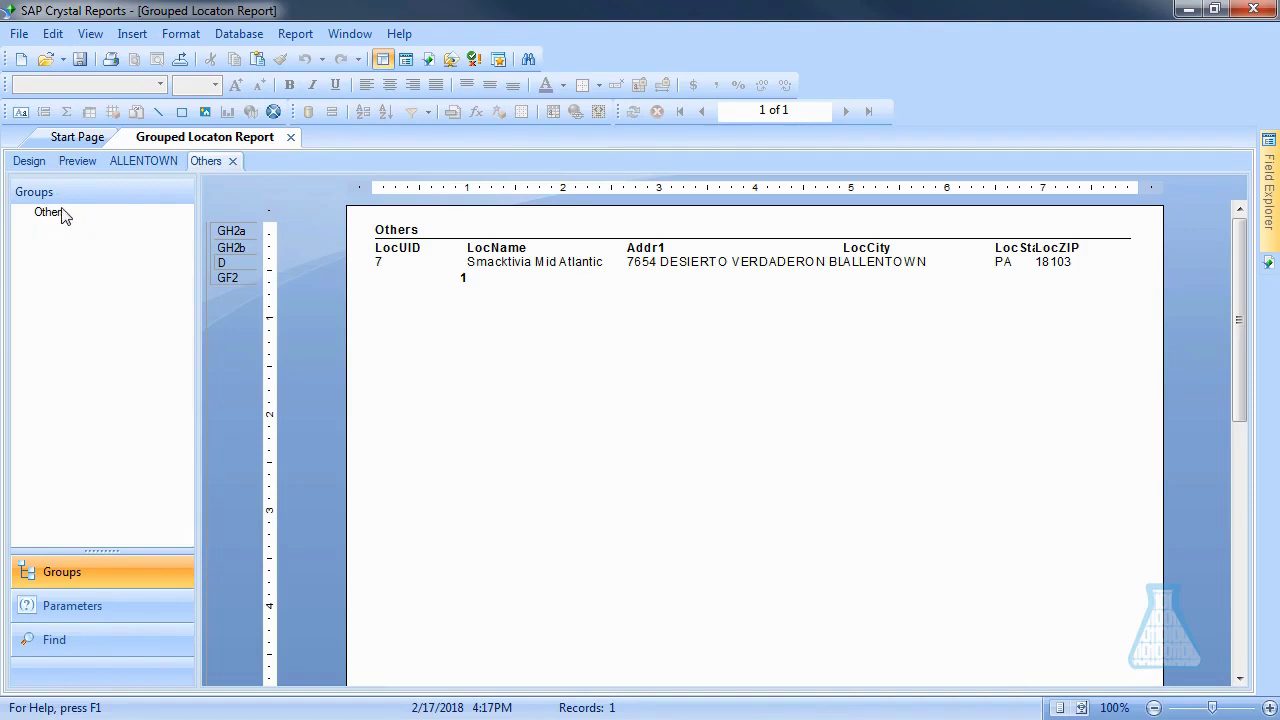
{"action": "left_click", "coordinate": [233, 163]}
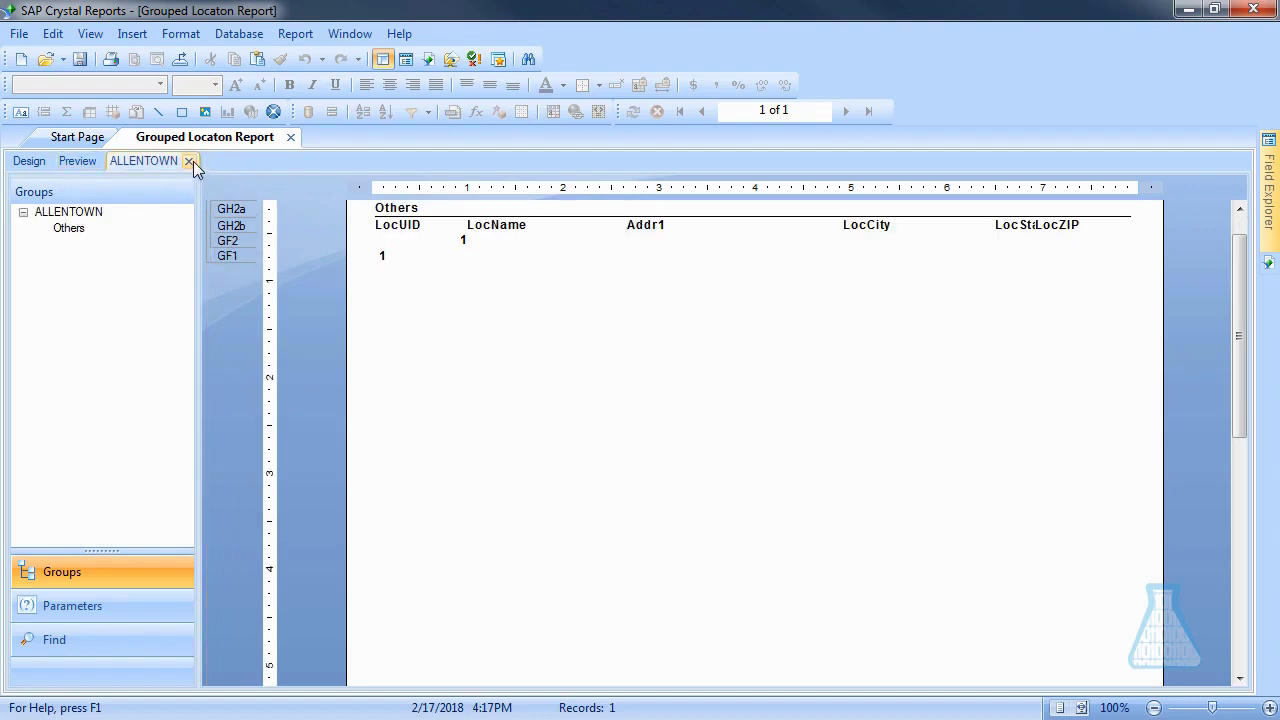
{"action": "left_click", "coordinate": [193, 161]}
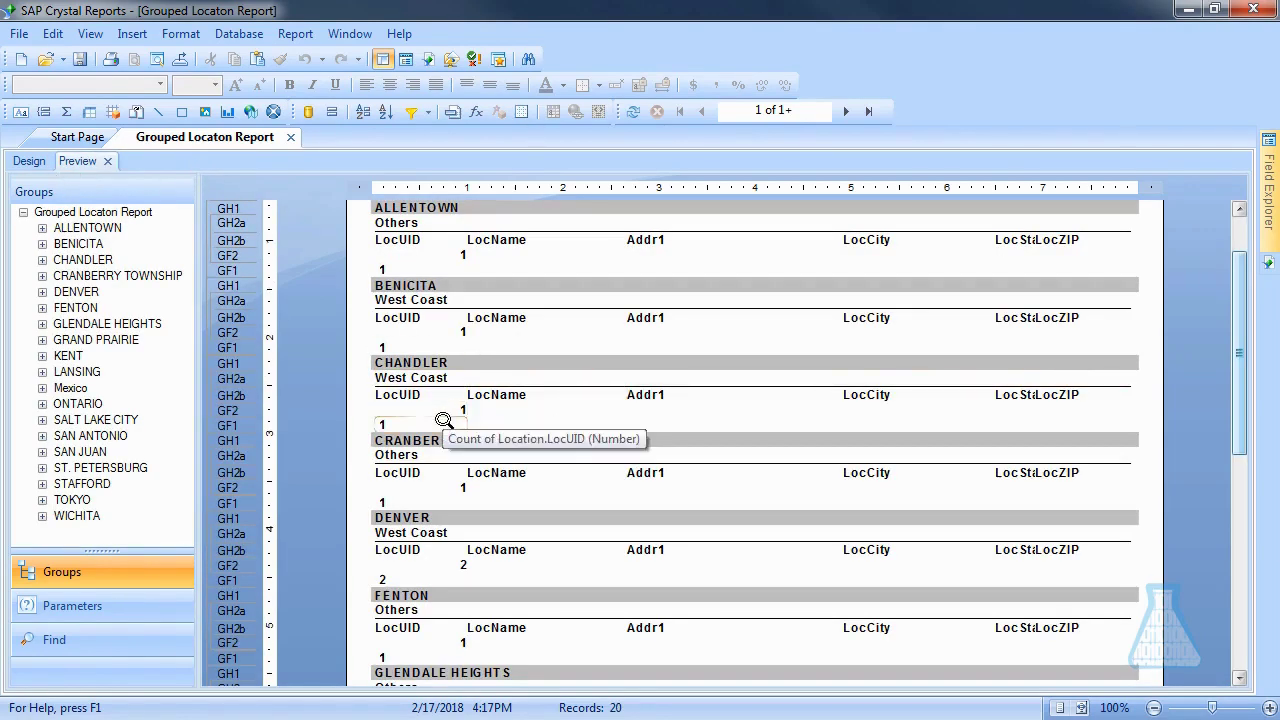
{"action": "scroll", "coordinate": [251, 337], "scroll_direction": "up", "scroll_amount": 3}
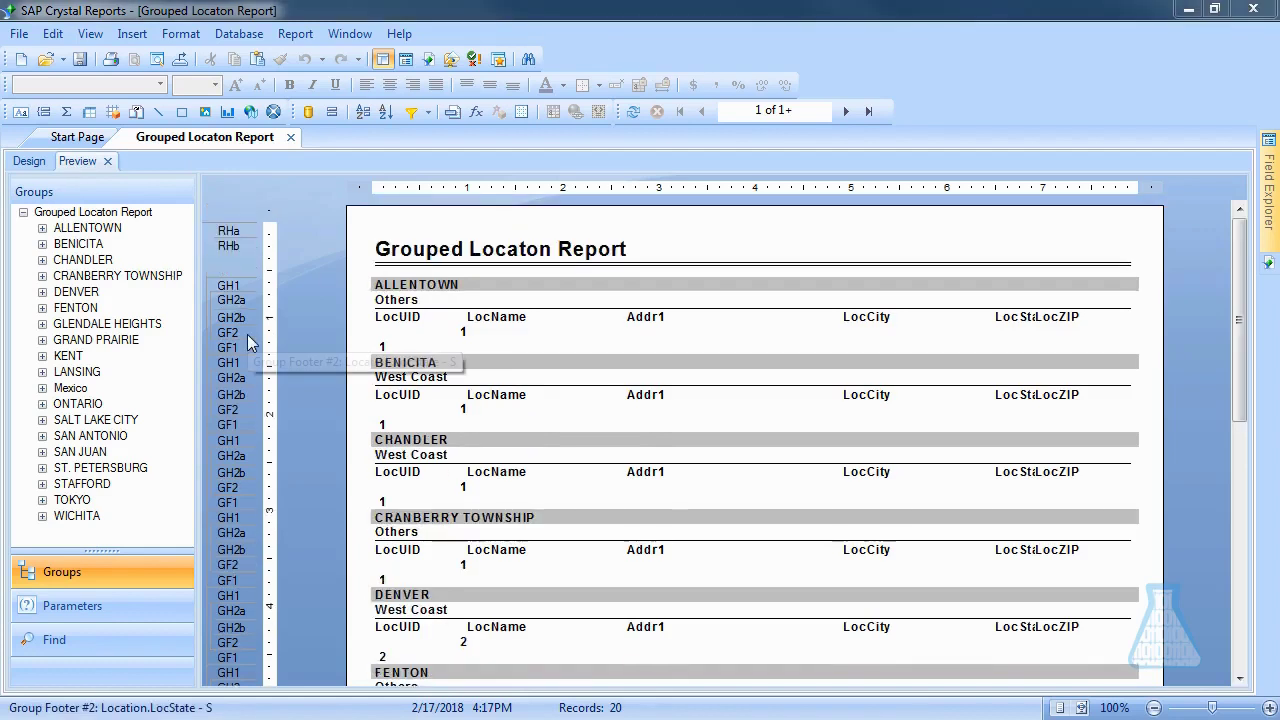